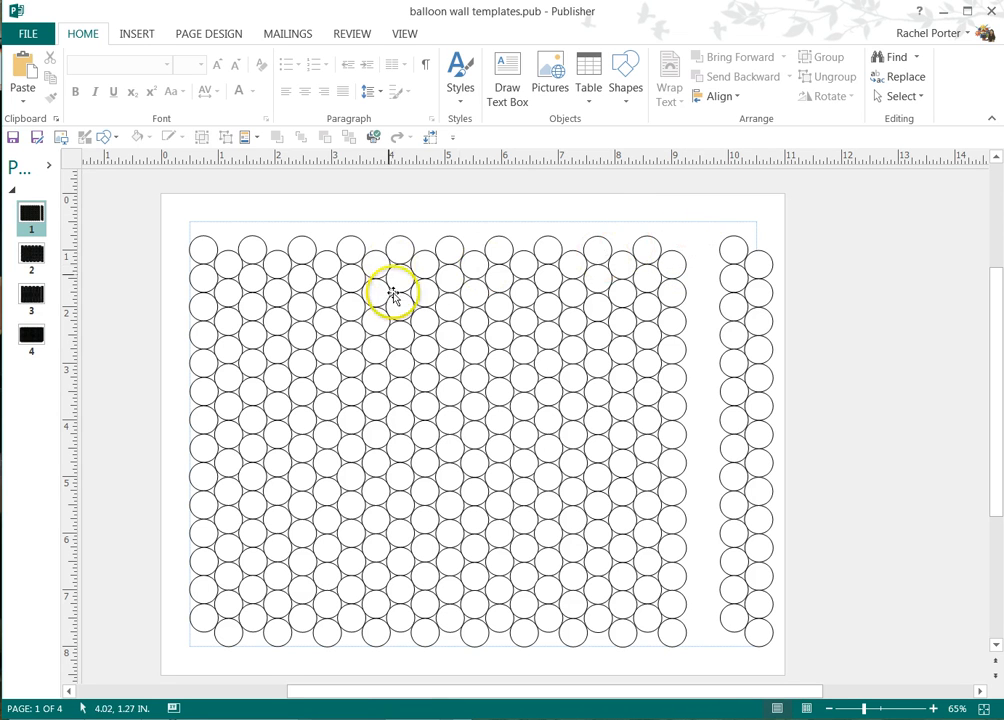
click(449, 333)
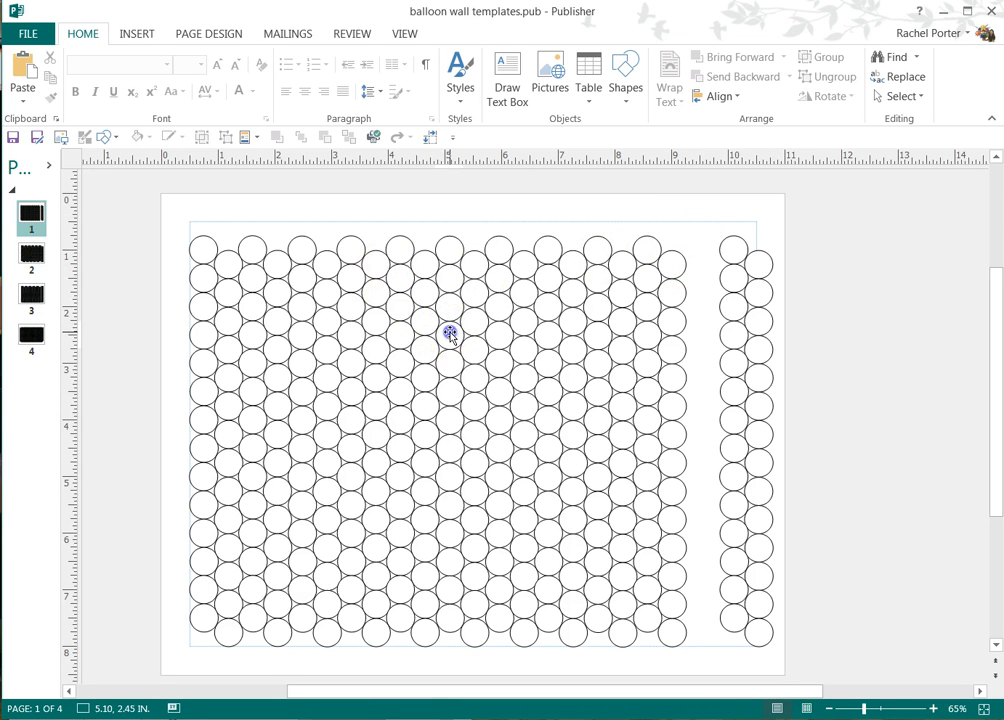
click(497, 307)
click(544, 338)
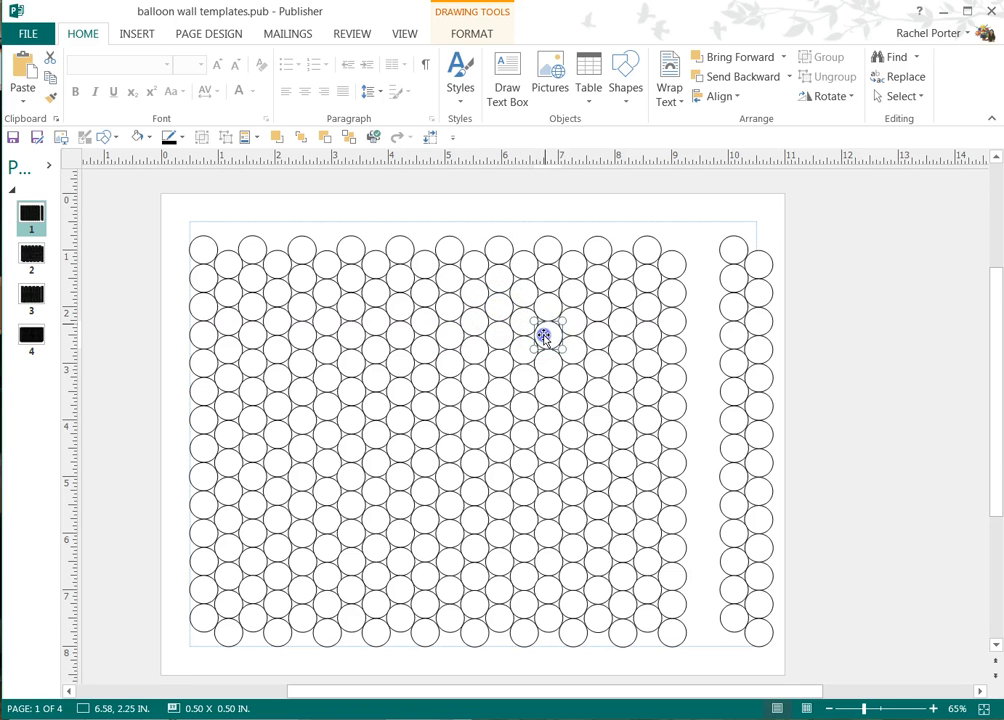
click(545, 307)
click(405, 342)
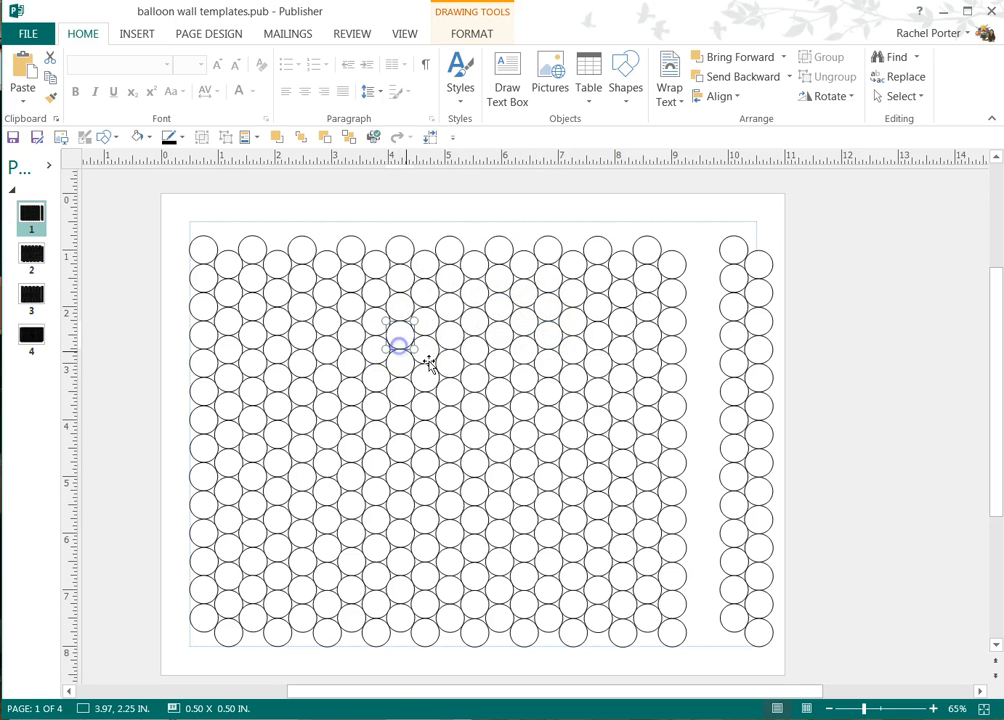
click(462, 381)
Fill the first six columns of circles in the main grid with the orange scheme color
drag(162, 205, 365, 482)
scroll(374, 505, up, 4)
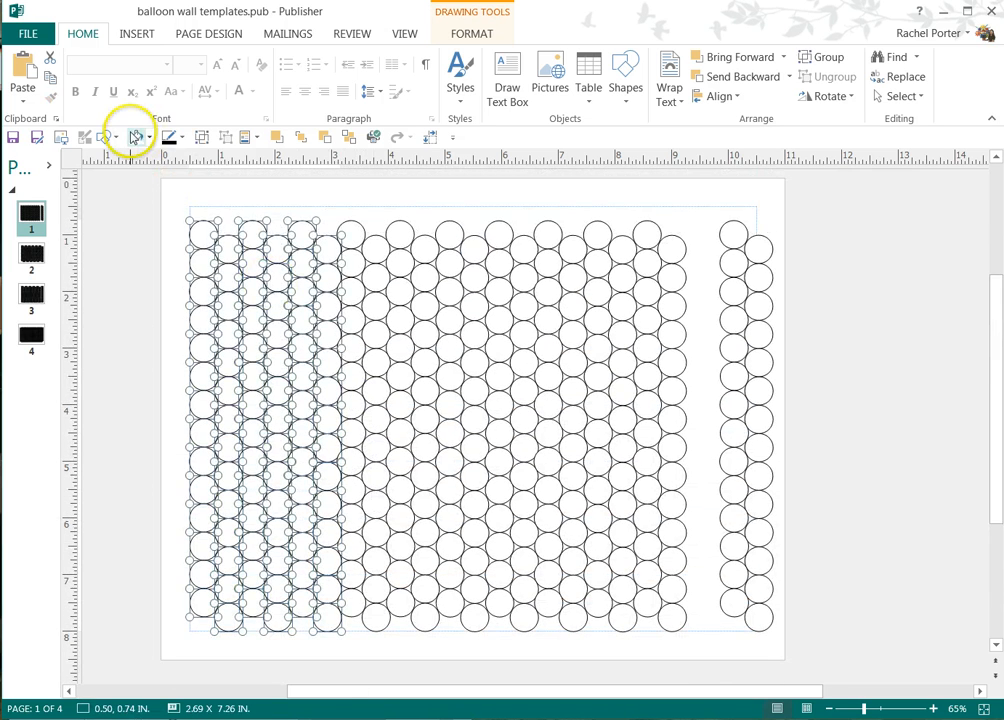
click(146, 138)
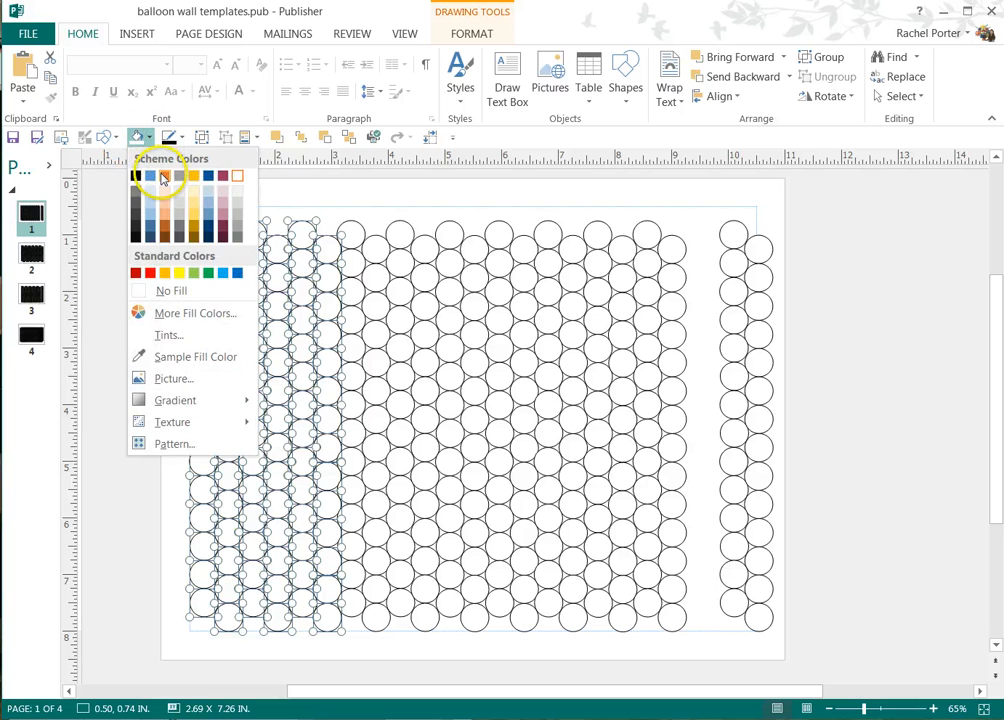
click(163, 177)
Leave one column white after the orange section and fill the following six columns of circles with the blue scheme color
drag(336, 190, 519, 658)
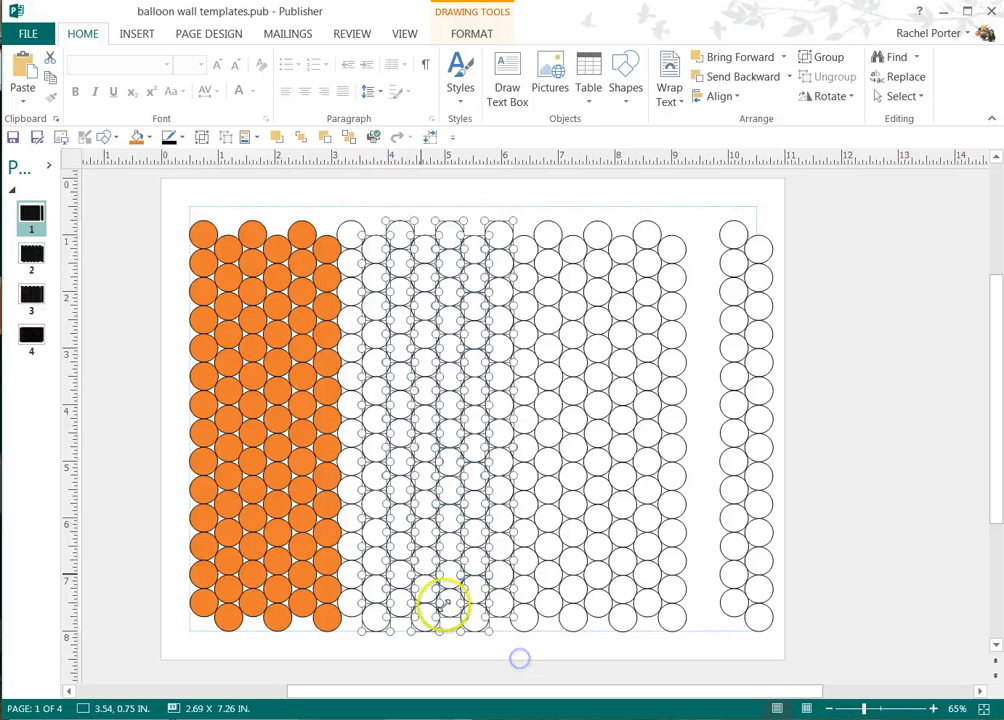
click(141, 137)
click(150, 176)
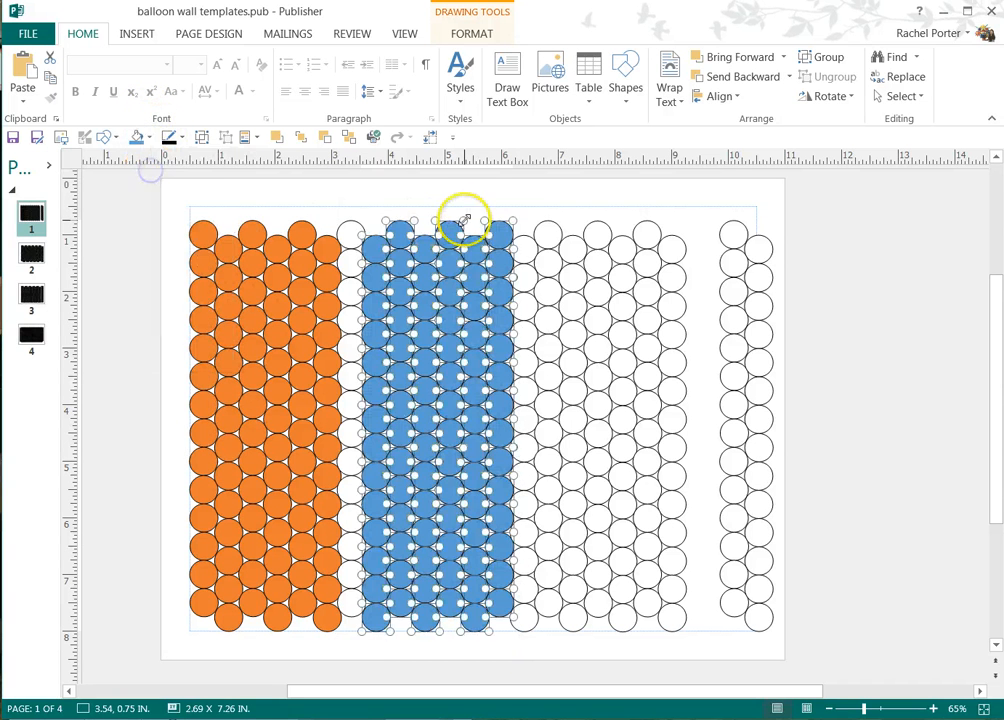
Leave one column white after the blue section and fill the main grid's last six columns with standard light green
drag(532, 202, 700, 636)
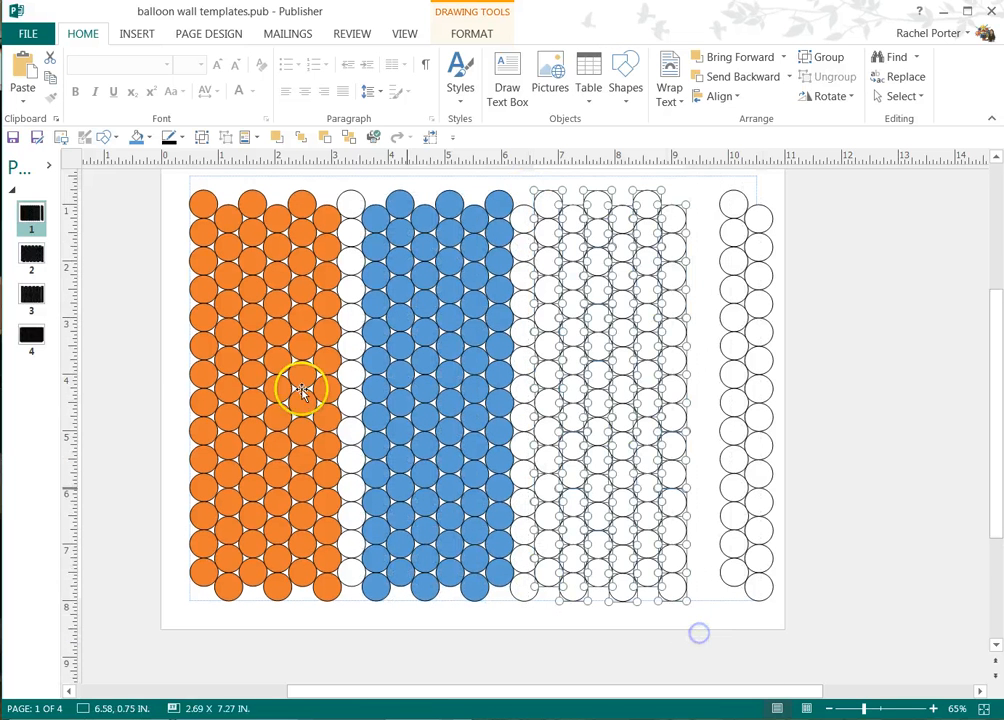
click(150, 138)
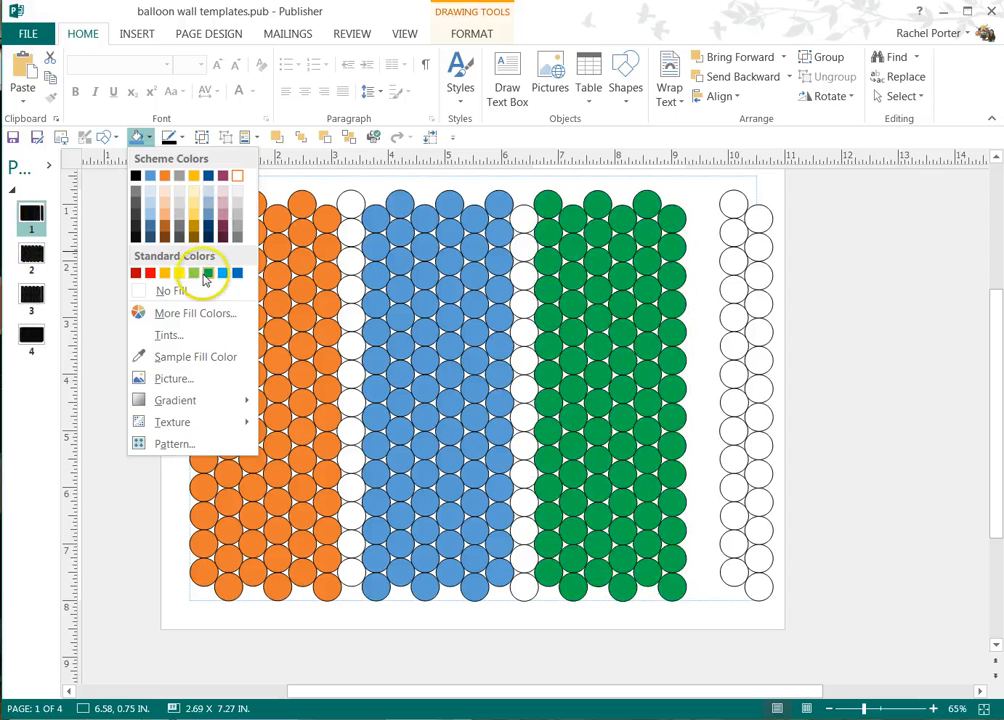
click(194, 273)
click(446, 639)
Fill a horizontal band of circles about 1.25 in tall across the lower part of the colored wall with gold
mouse_move(713, 540)
mouse_down()
mouse_move(129, 375)
mouse_move(117, 314)
mouse_move(155, 448)
mouse_up()
click(147, 136)
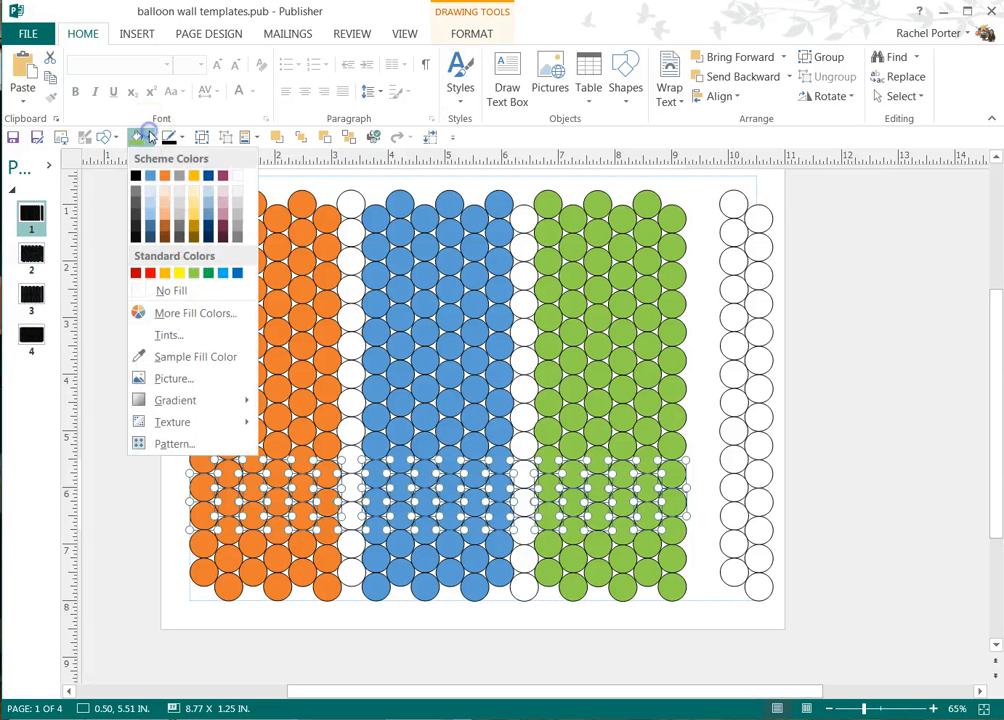
click(193, 177)
click(167, 242)
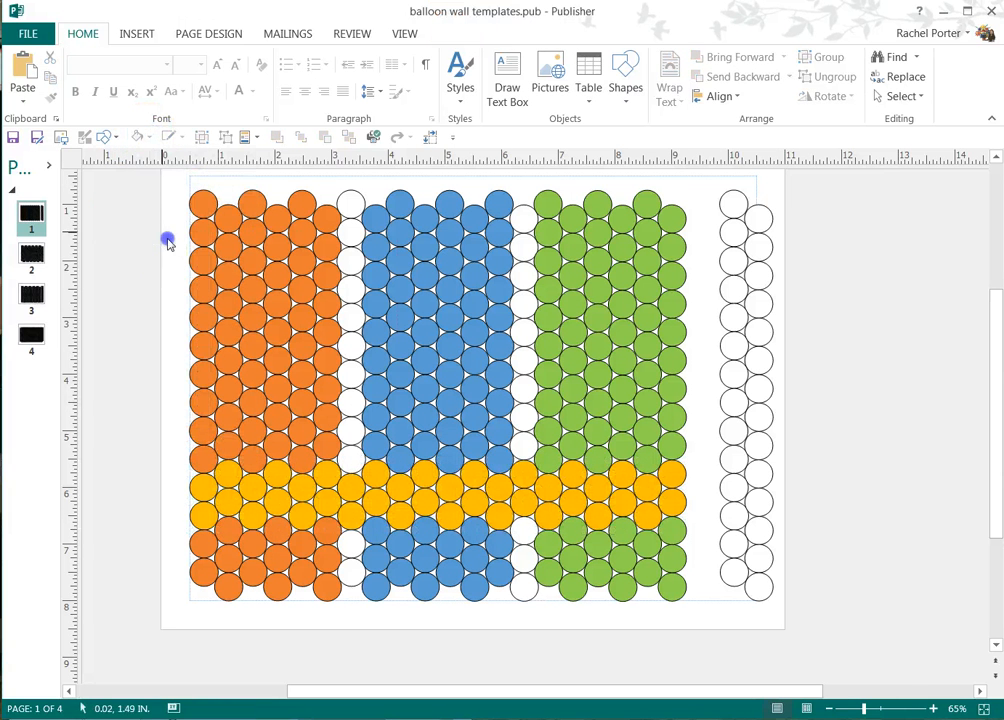
Fill a horizontal band of circles about 0.77 in tall across the upper part of the wall with the same gold
mouse_move(582, 346)
mouse_down()
mouse_move(731, 325)
mouse_move(708, 303)
mouse_up()
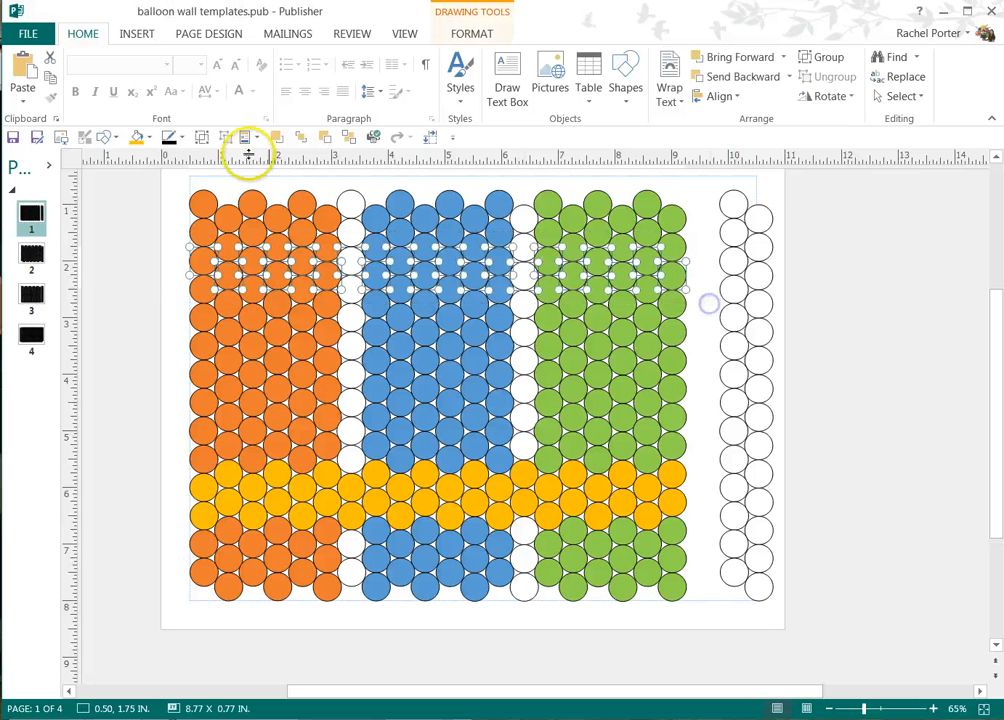
click(134, 137)
click(108, 278)
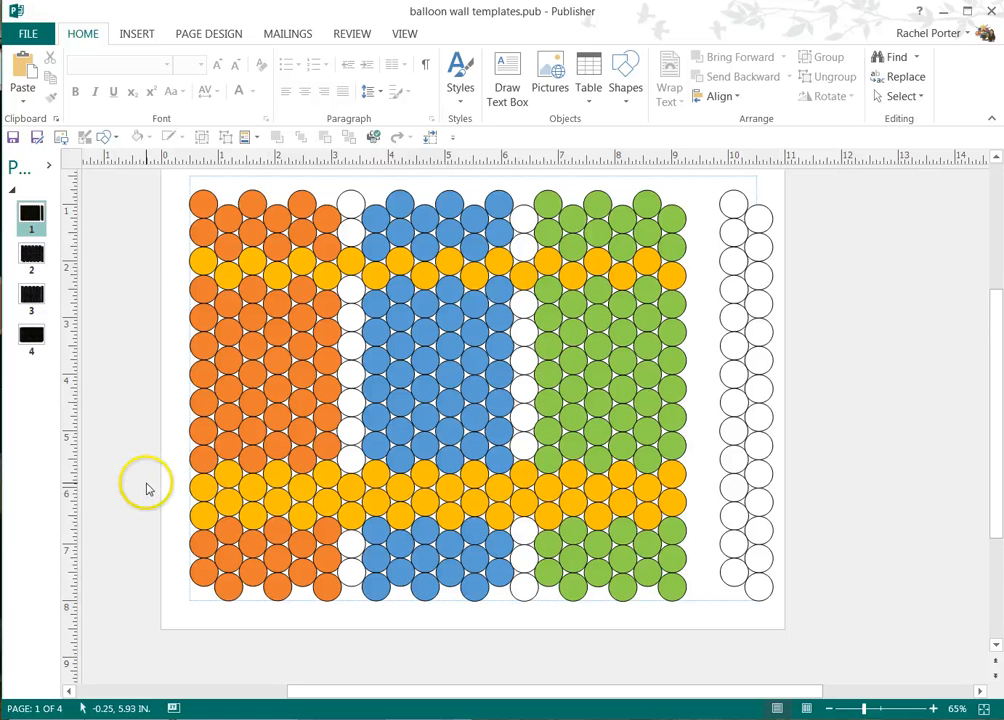
Group all the circles of the colored wall, excluding the two spare columns, and lock the group's aspect ratio
mouse_move(167, 180)
mouse_down()
mouse_move(441, 464)
mouse_move(719, 597)
mouse_move(711, 625)
mouse_up()
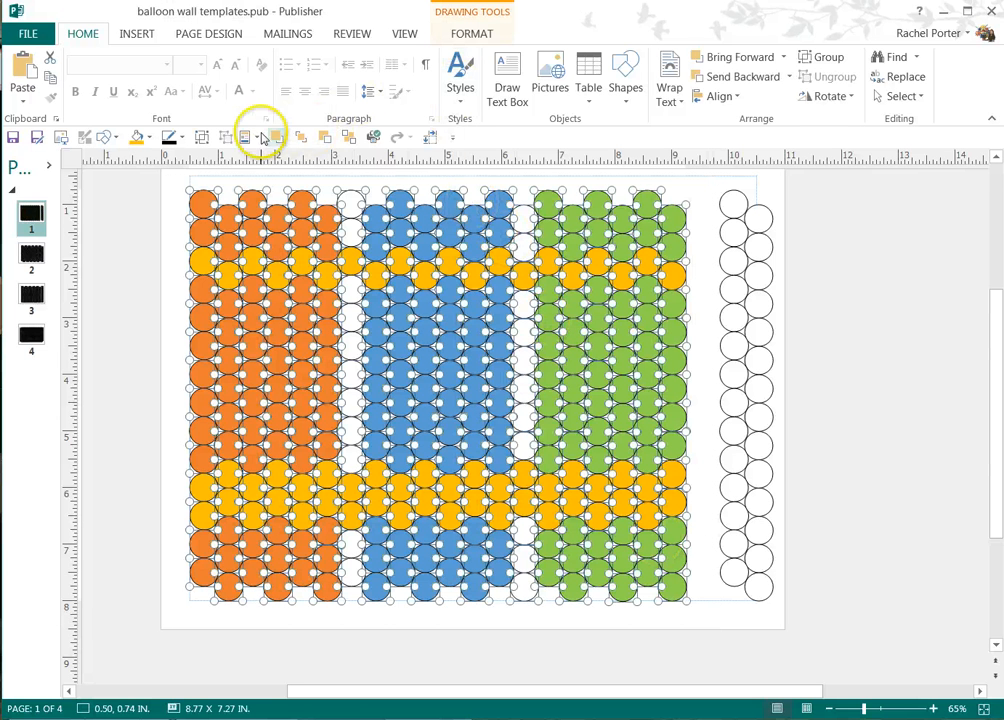
click(202, 138)
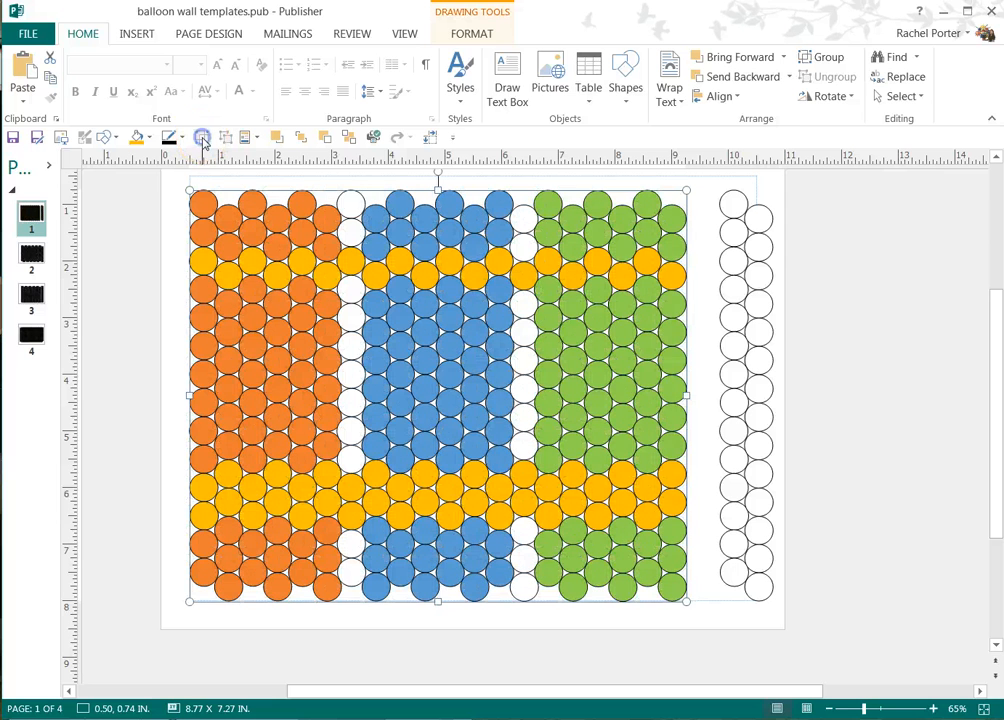
click(472, 33)
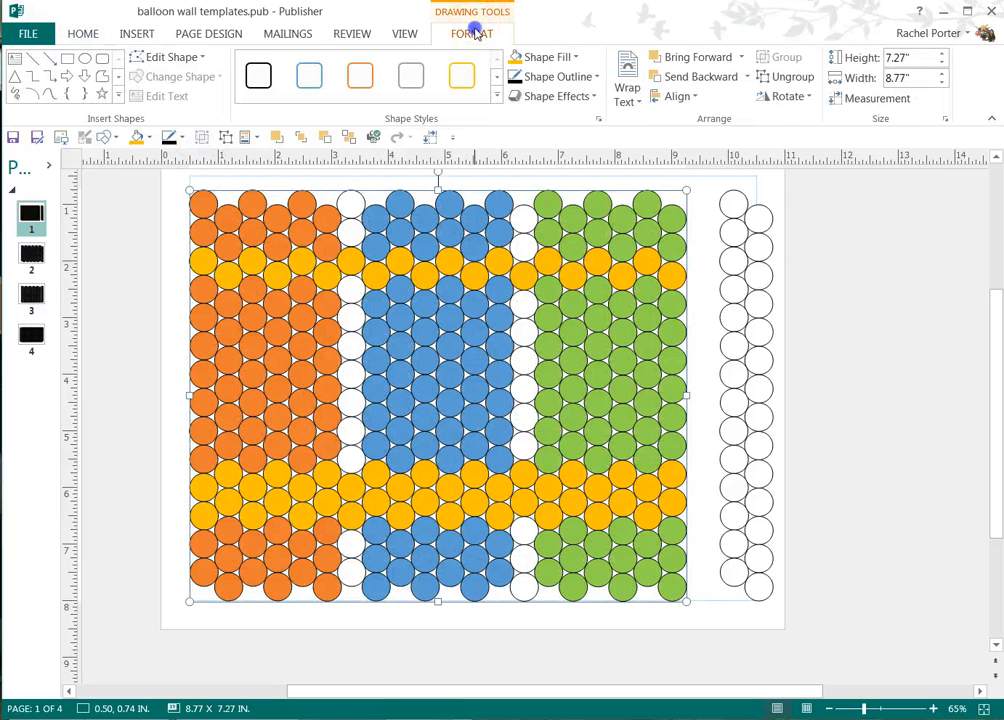
click(945, 119)
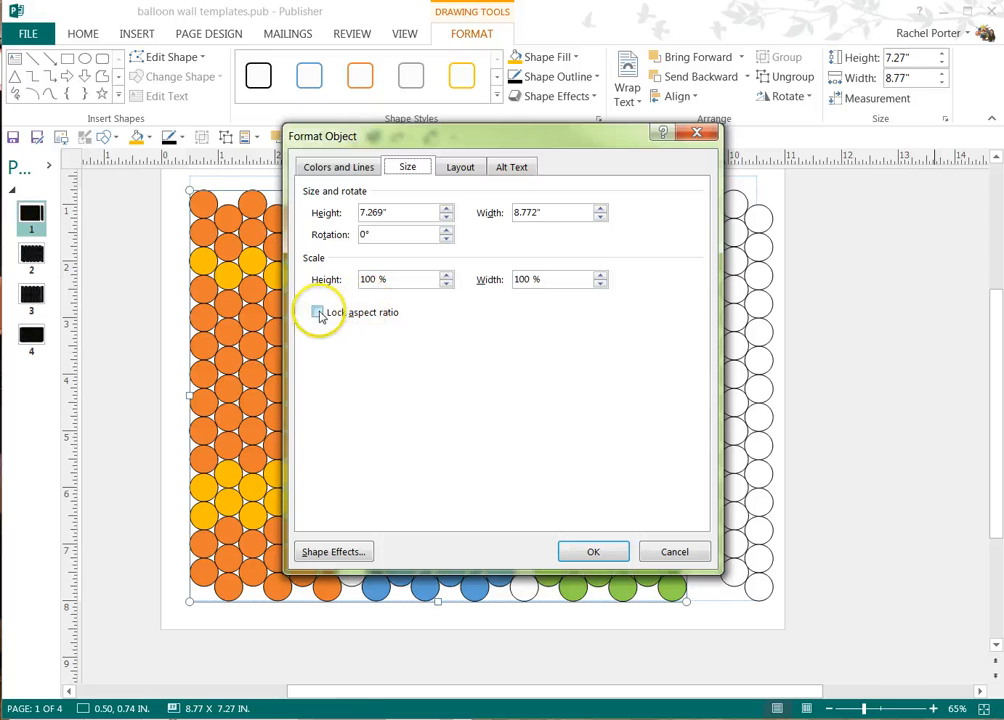
click(317, 312)
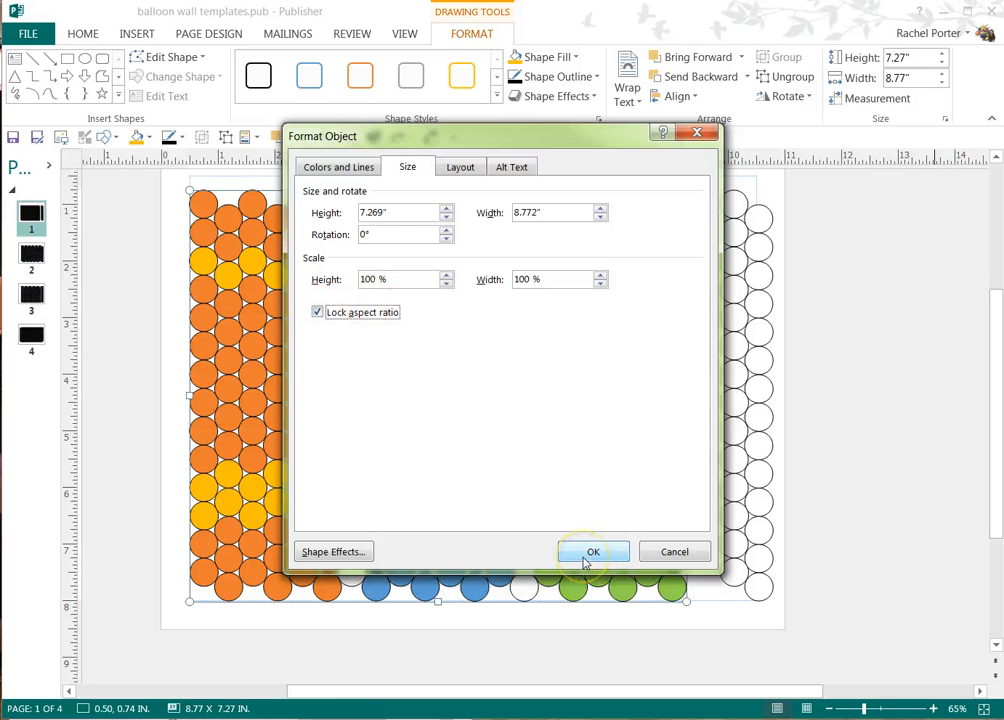
Set the height of the grouped balloon wall to 7 inches
click(380, 211)
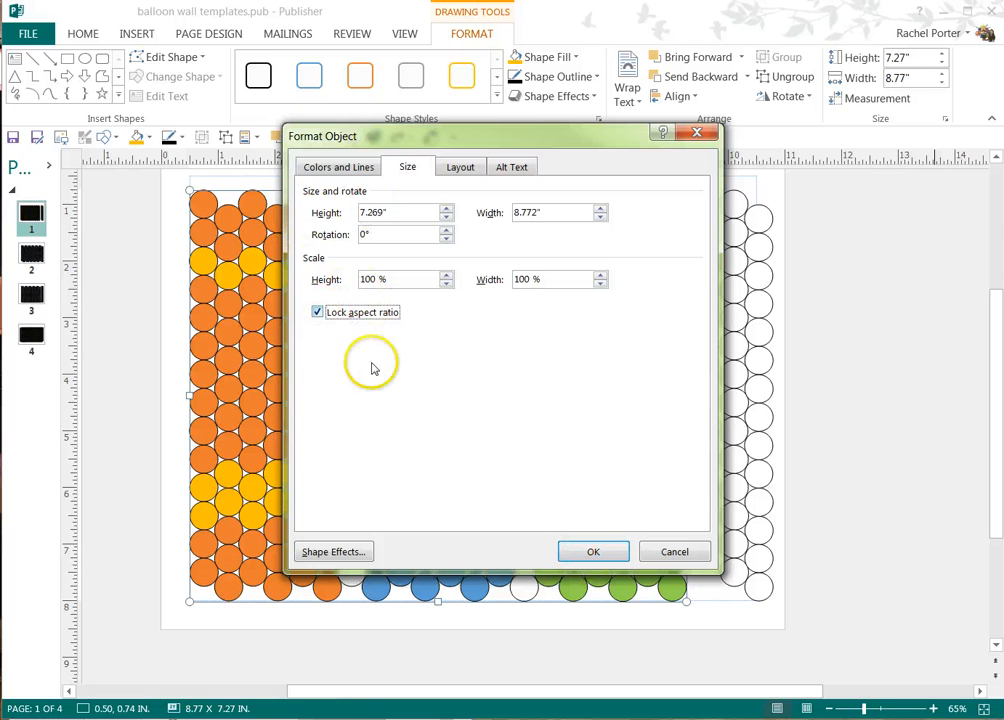
drag(396, 212, 336, 197)
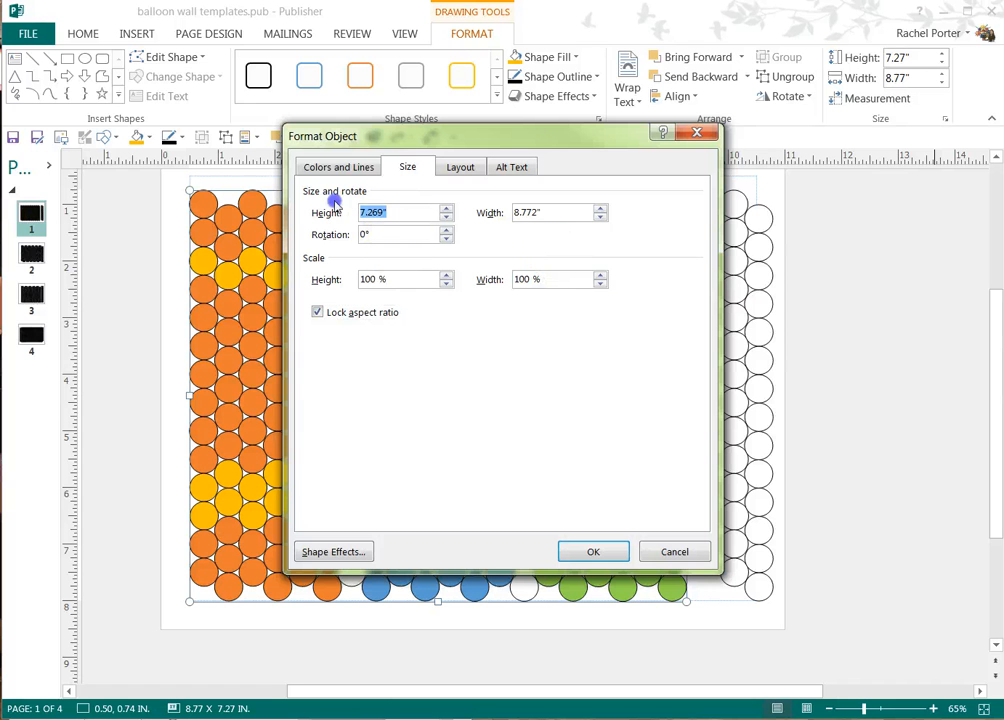
text(7)
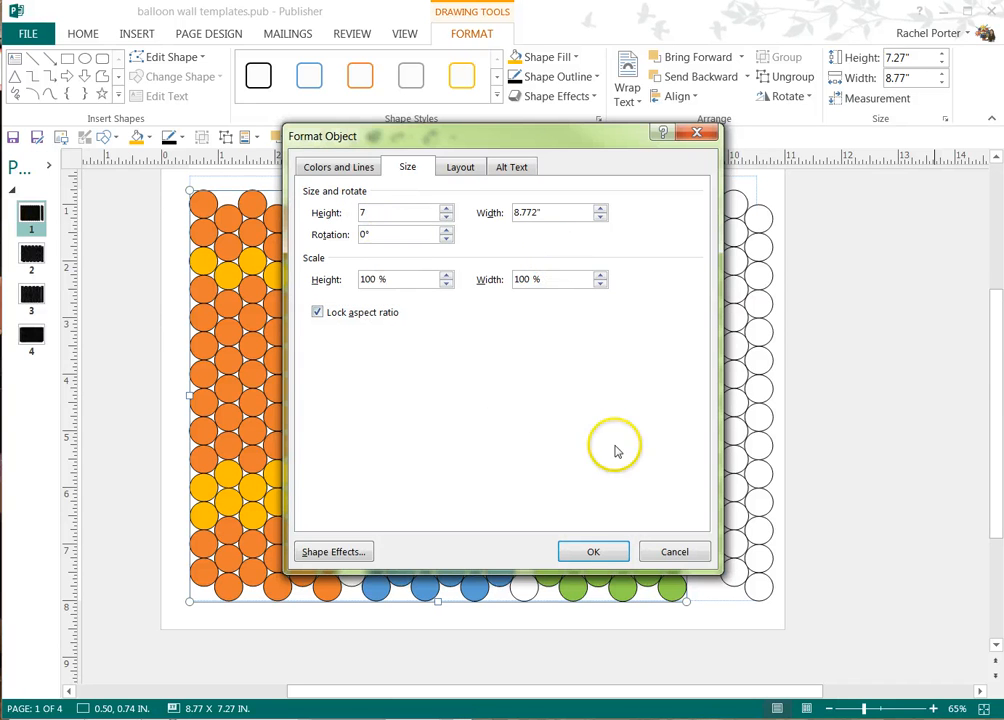
click(590, 553)
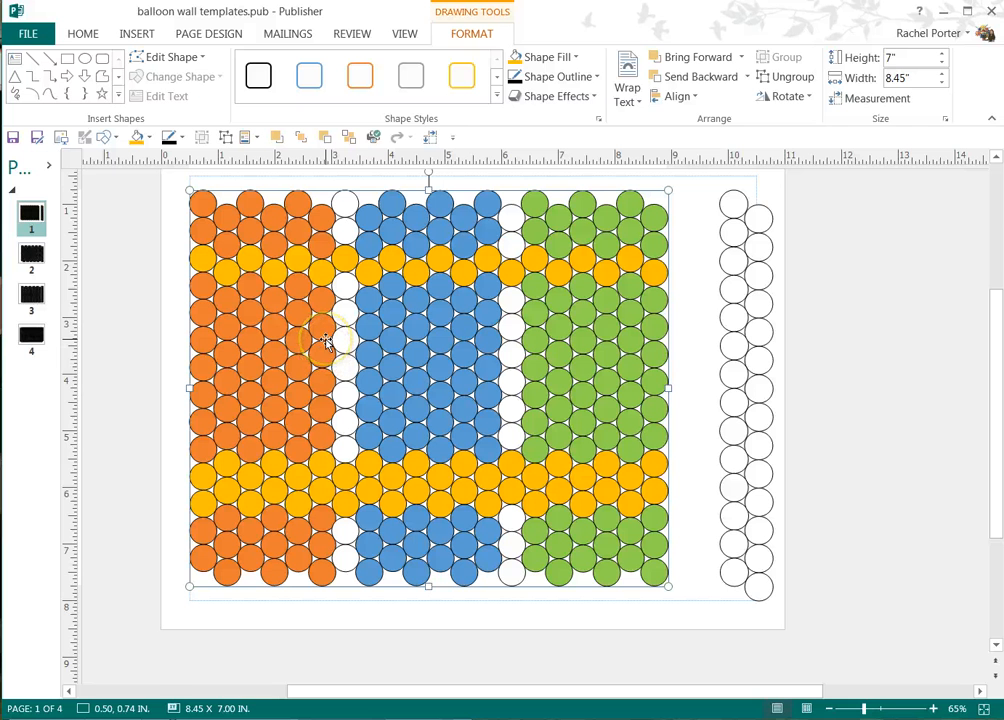
Select a single blue circle inside the group to check its size
scroll(326, 342, up, 1)
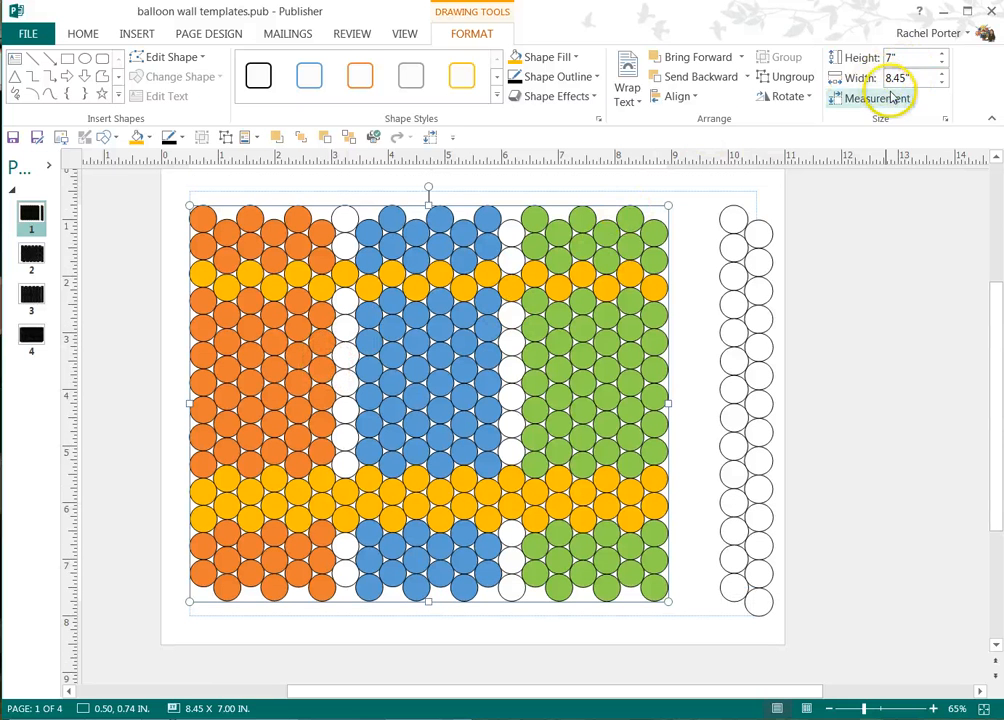
click(443, 360)
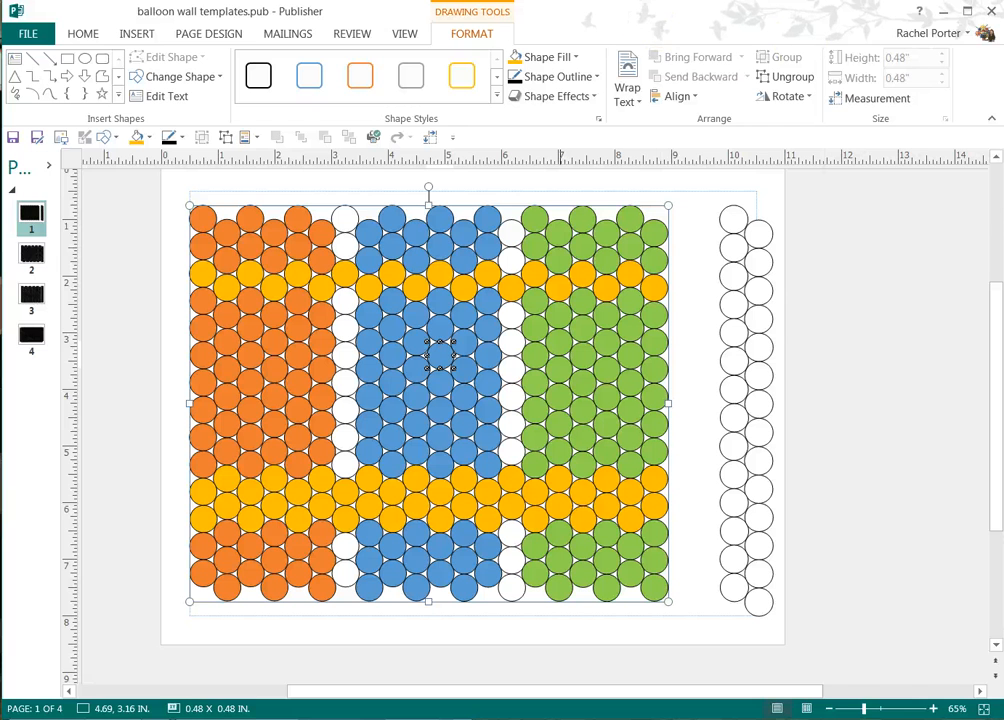
Switch to the Excel scaling sheet and, in the real-life dimensions table, set C12 (drawing) to 7 and C13 (reality) to =7*12
key(alt+Tab)
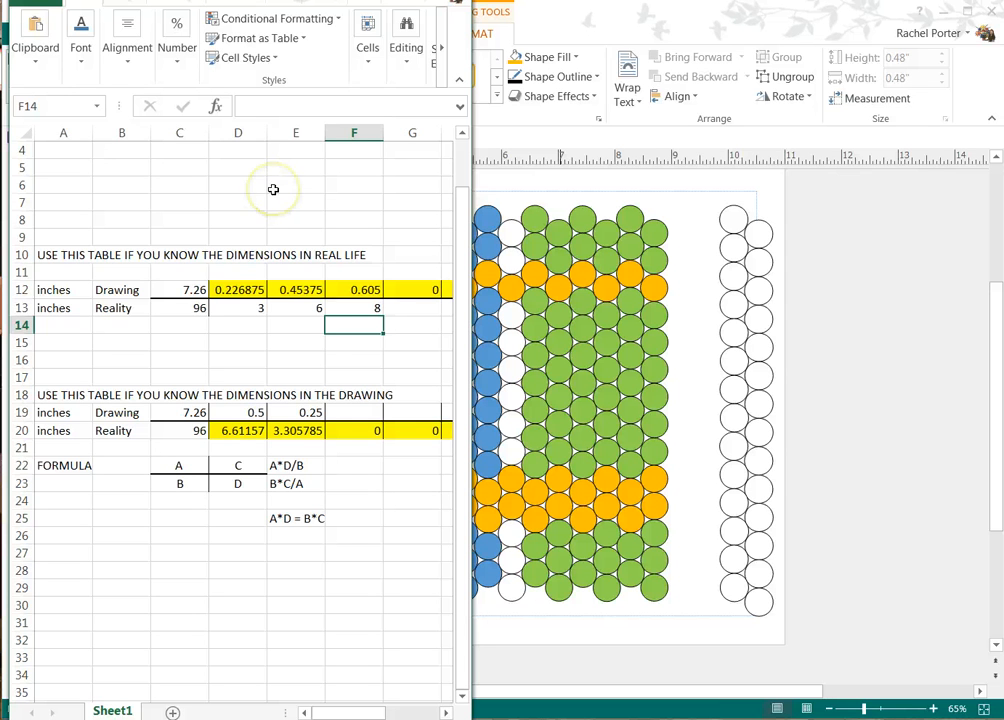
click(184, 289)
text(7)
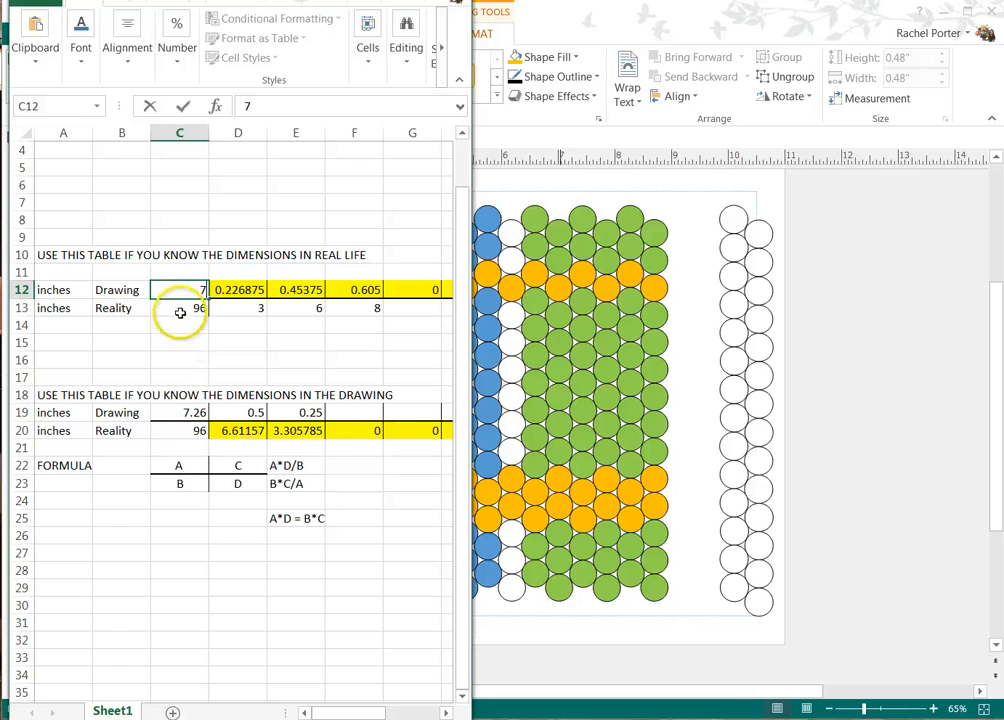
click(180, 313)
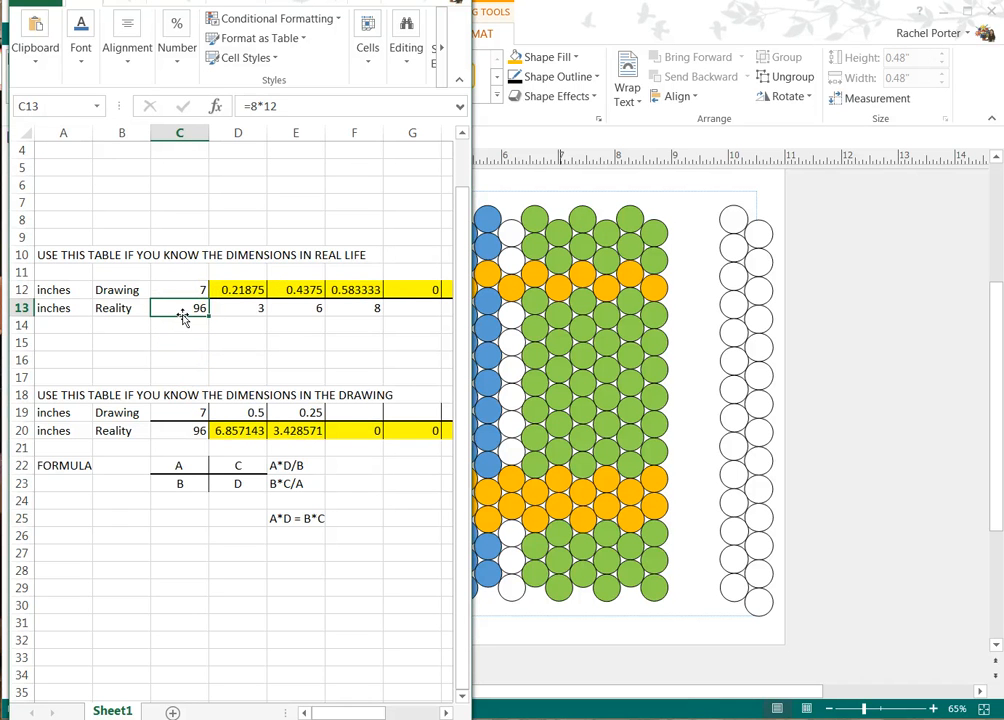
text(=7*12)
key(Return)
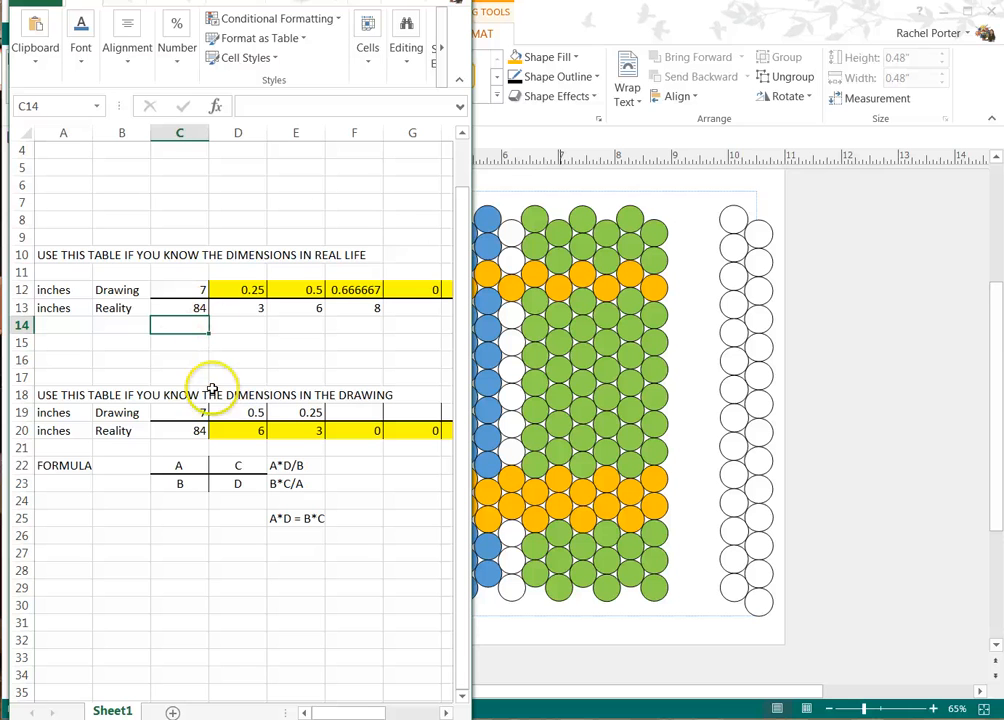
In the table for known drawing dimensions, set the circle's drawing size in D19 to .48 inches
click(243, 412)
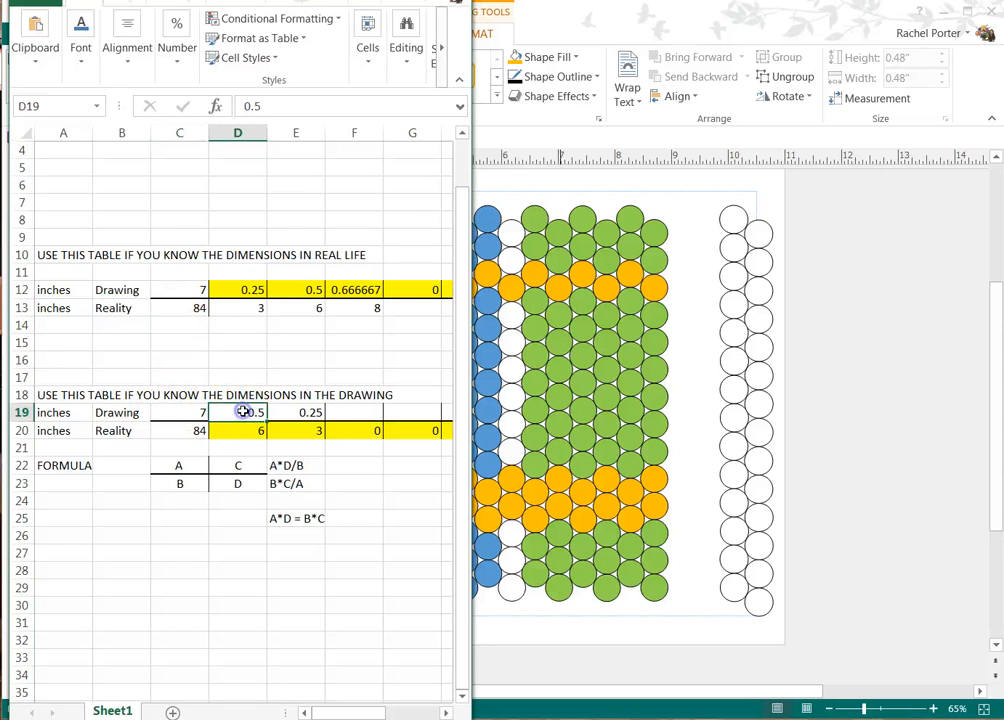
text(.48)
key(Return)
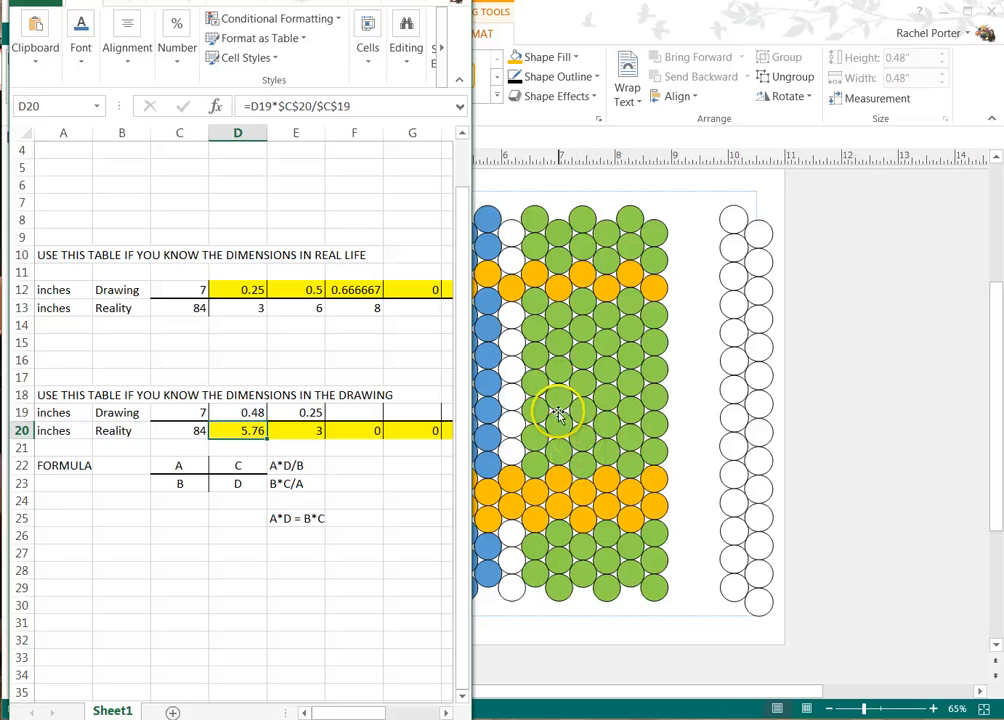
Change the wall's real height in C13 to 120 inches
click(187, 308)
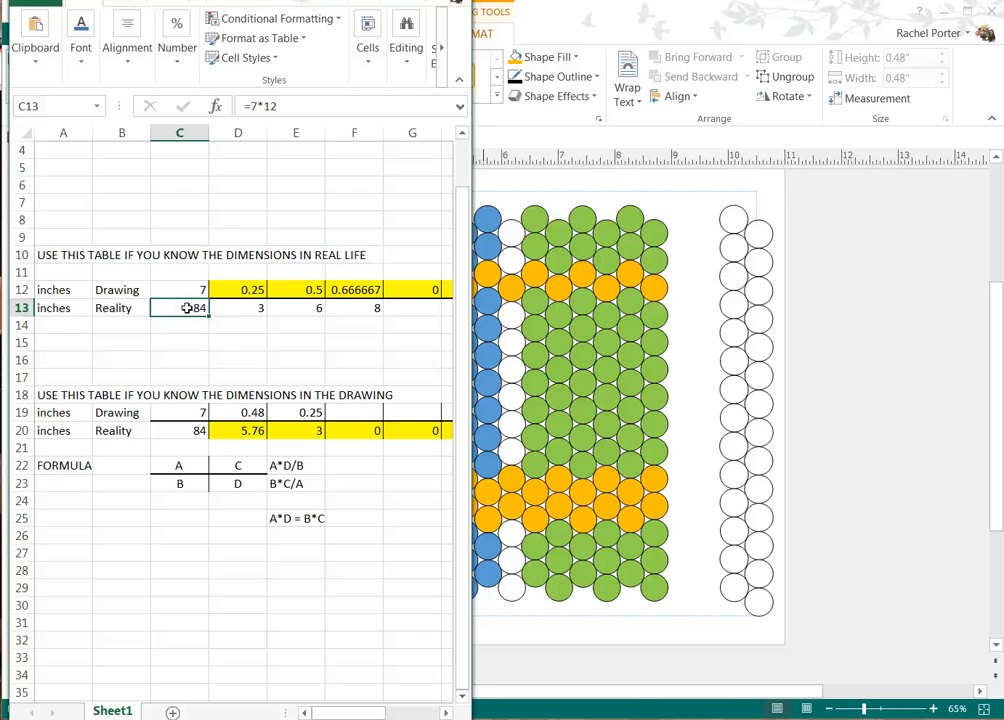
text(120)
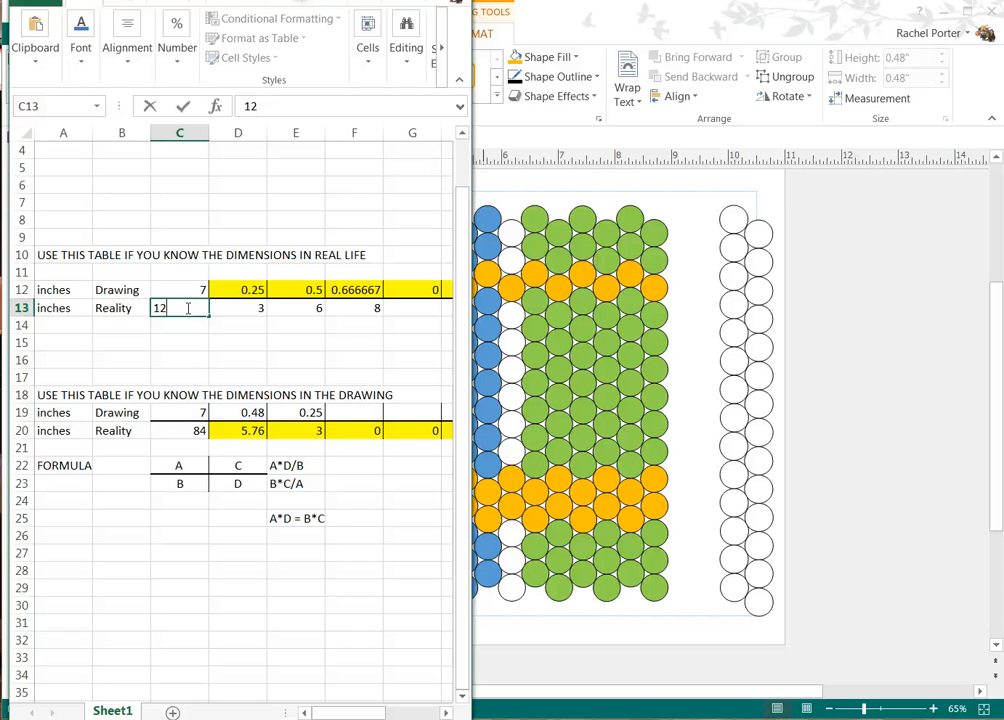
key(Return)
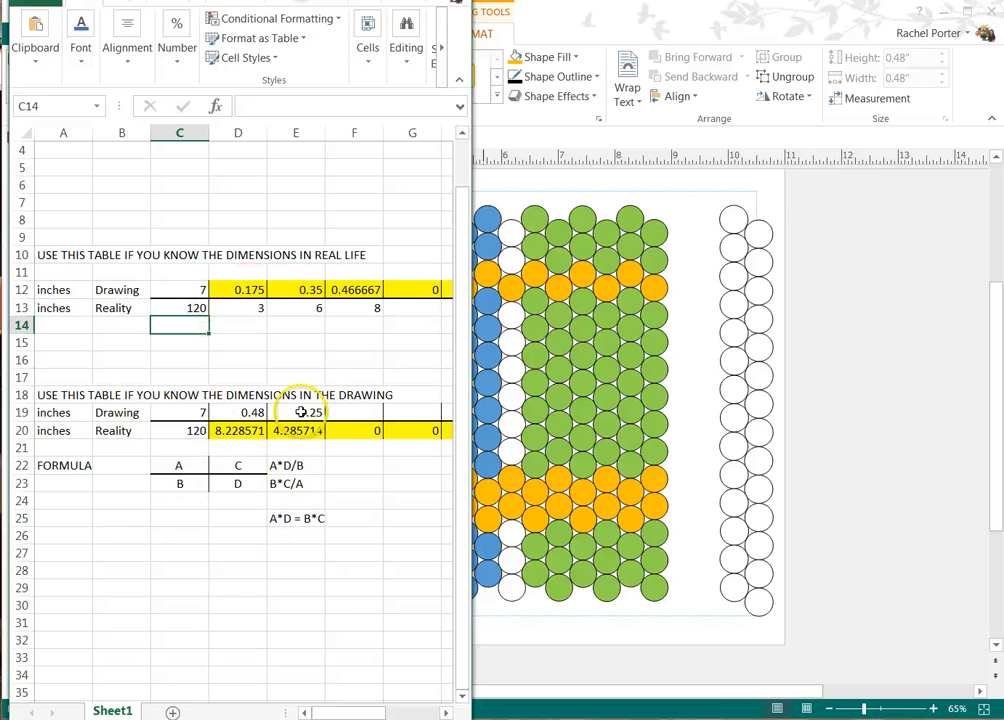
Switch back to Publisher and select the grouped balloon wall
click(698, 206)
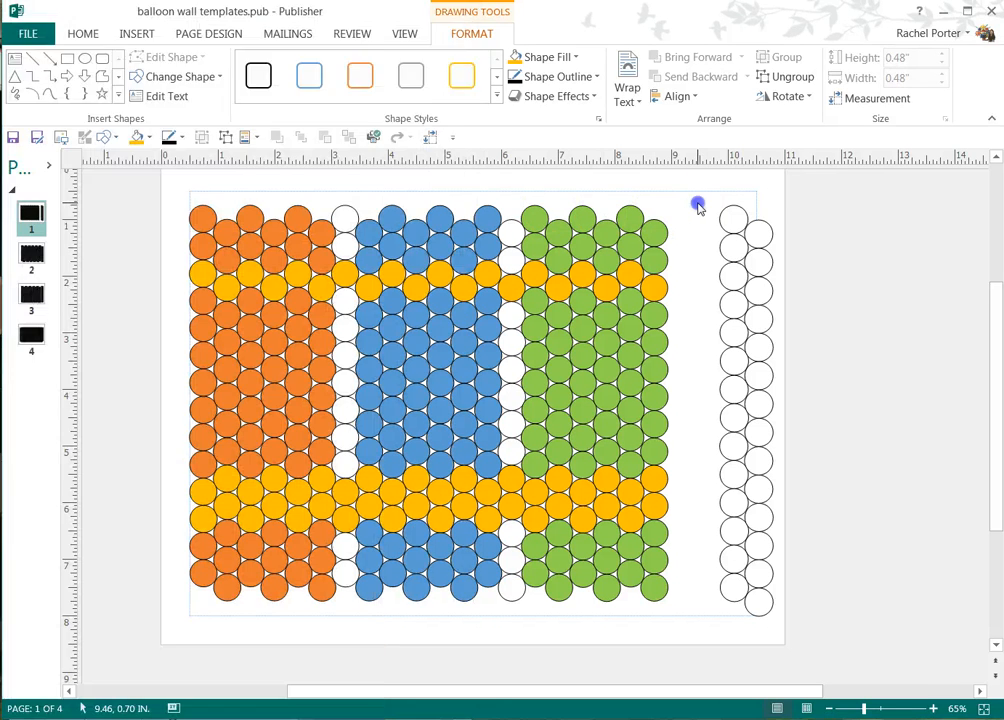
click(280, 240)
click(281, 247)
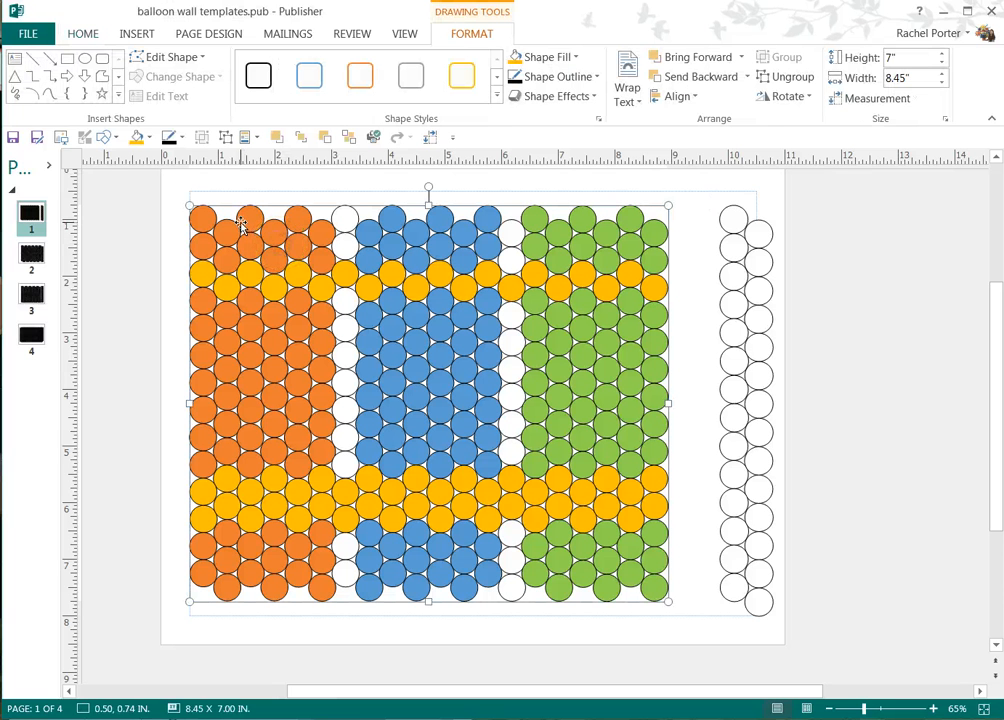
Set the grouped balloon wall's height to 5 inches and select a single circle inside it to check its size
click(920, 57)
text(5)
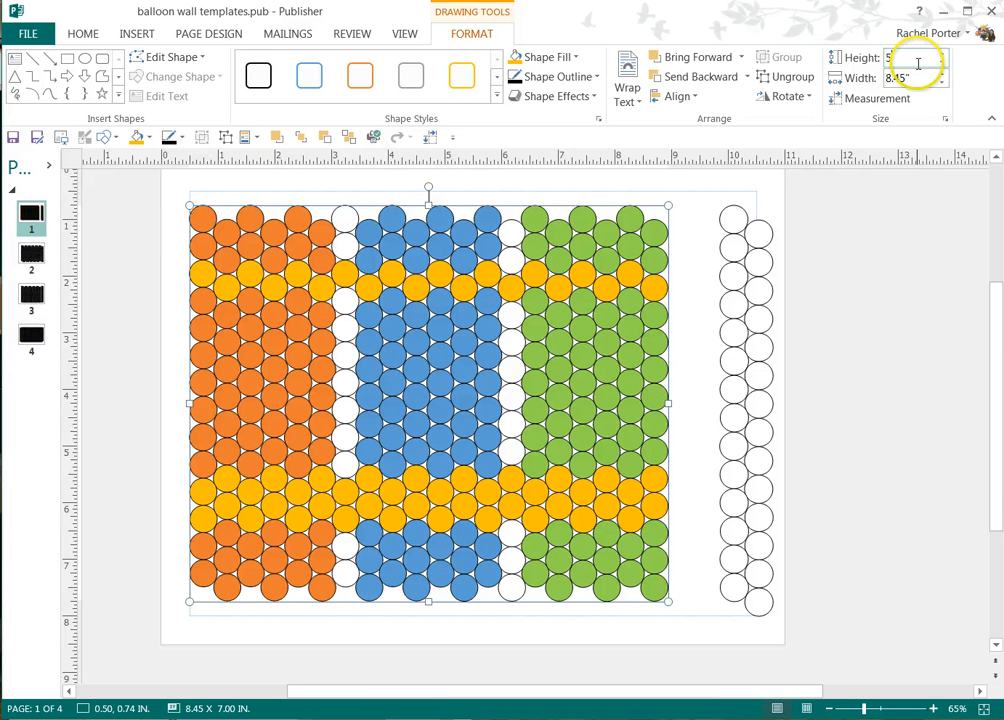
key(Return)
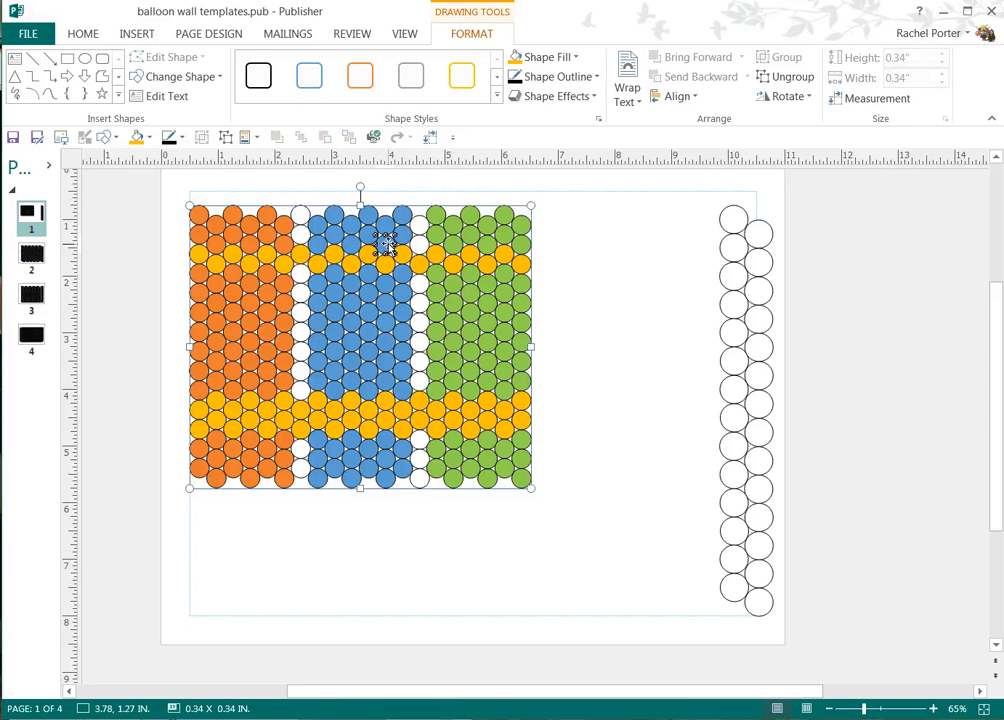
click(415, 240)
click(898, 65)
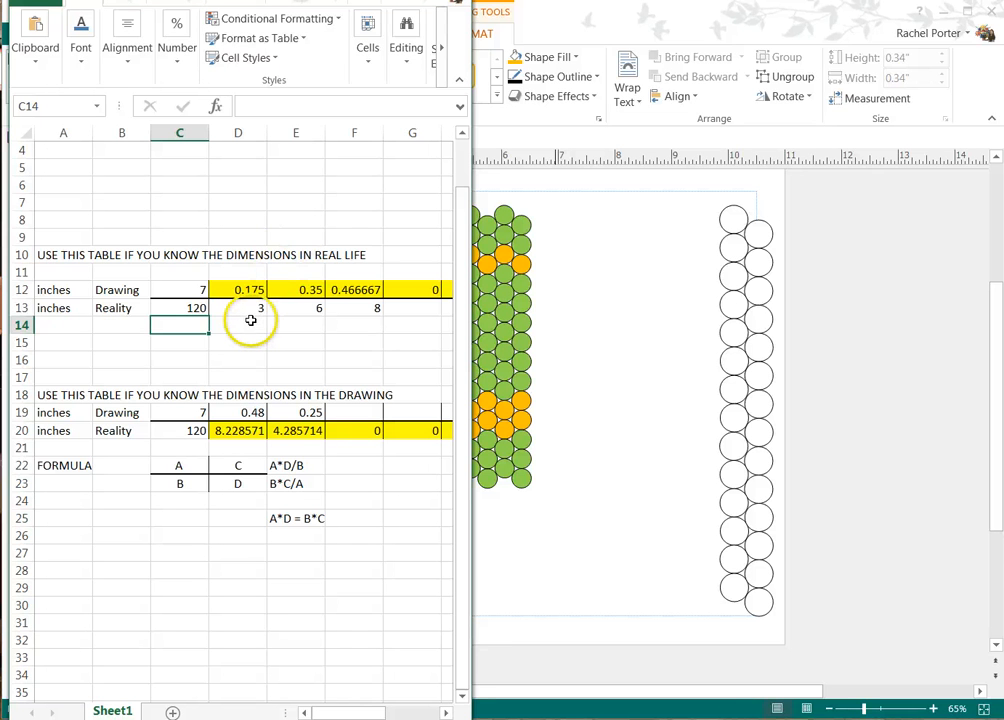
In the Excel real-life dimensions table, set the wall's real height in C13 to 84 inches
click(196, 308)
text(8)
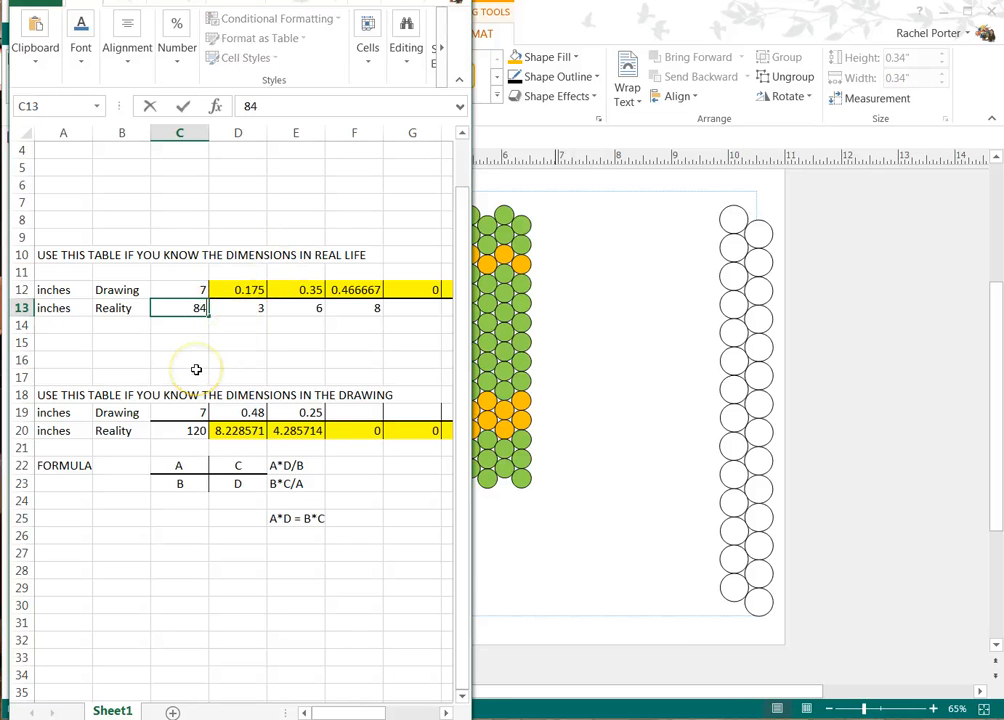
text(4)
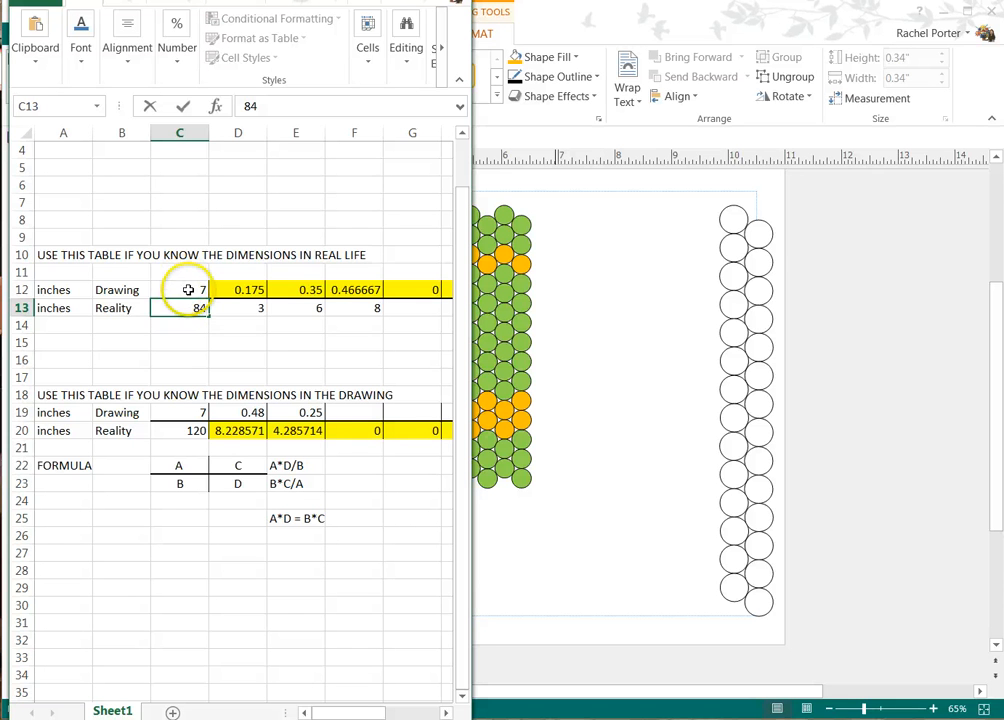
click(188, 289)
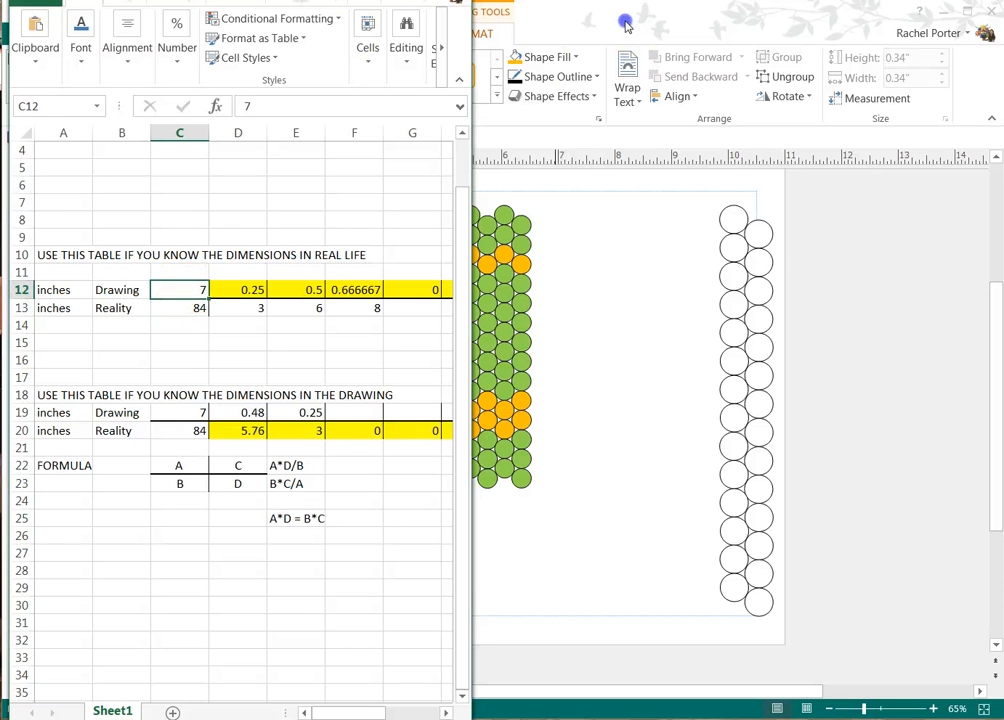
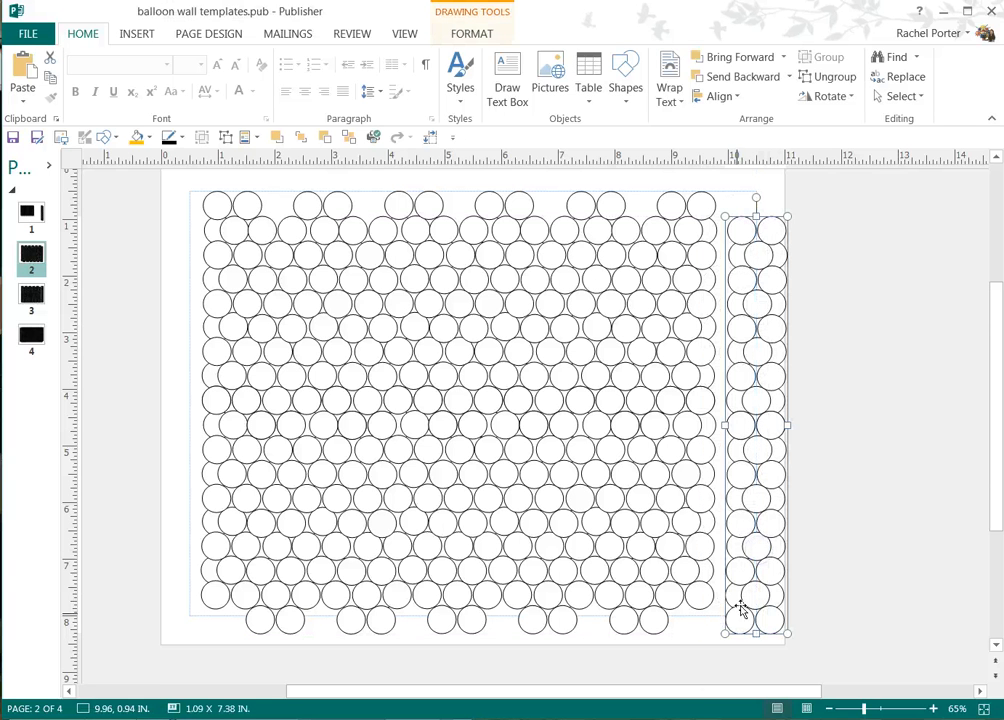
click(607, 557)
click(586, 472)
click(547, 397)
click(464, 322)
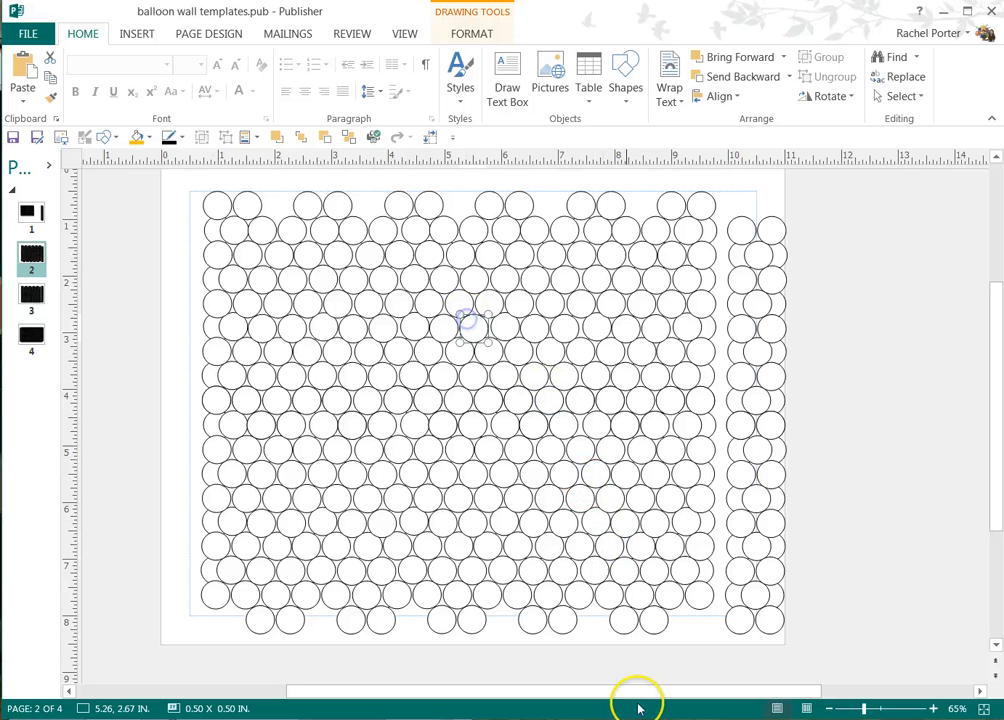
On page 2, fill the wall's five lowest circle rows with gold and three middle rows with light orange
drag(726, 664, 166, 489)
click(136, 137)
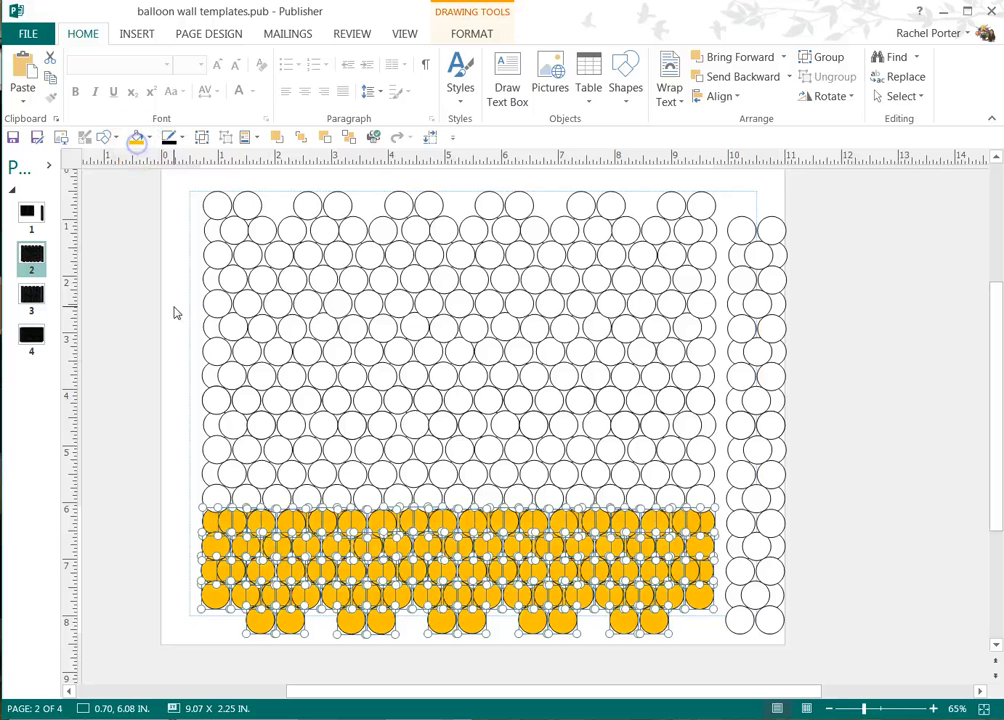
drag(174, 350, 731, 465)
click(148, 138)
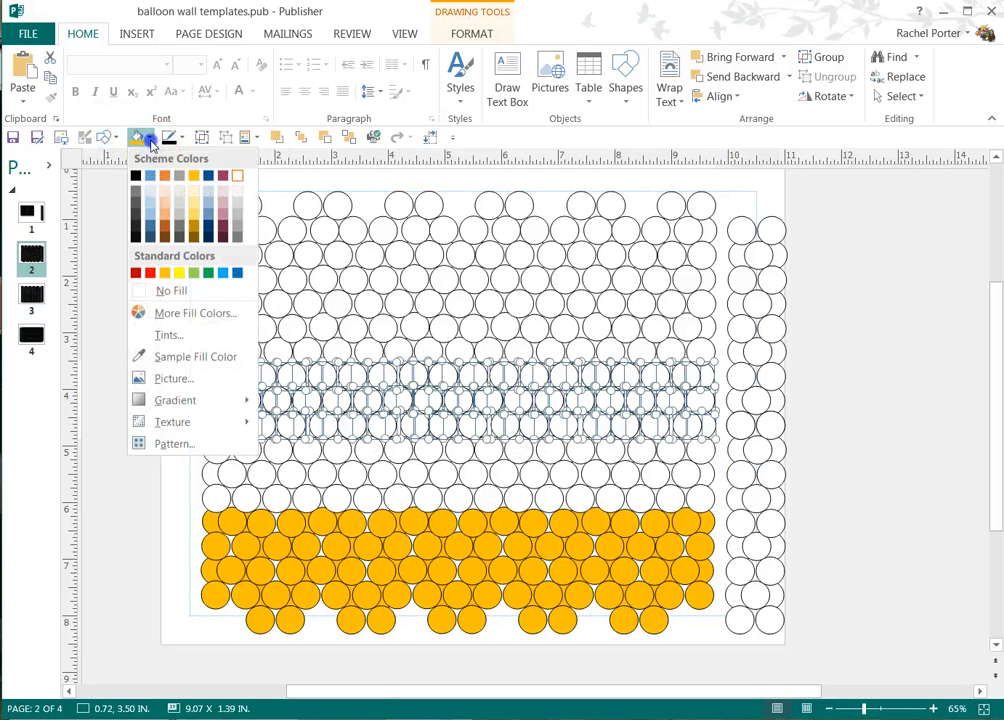
click(167, 207)
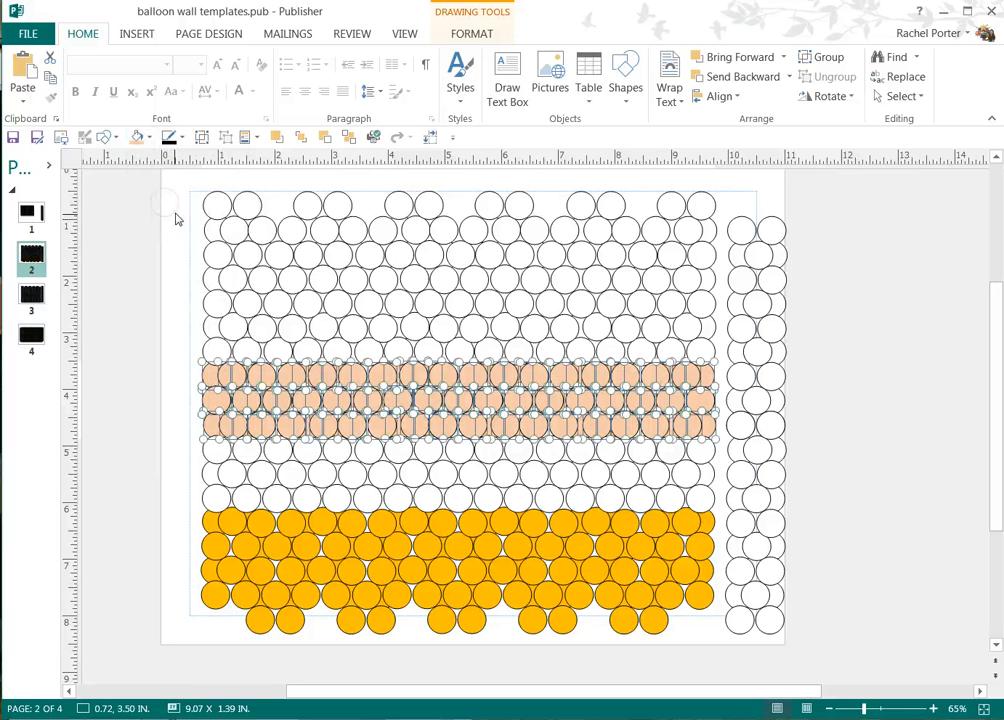
Fill the three full circle rows just below the wall's partial top row with dark blue
drag(177, 210, 722, 314)
click(148, 138)
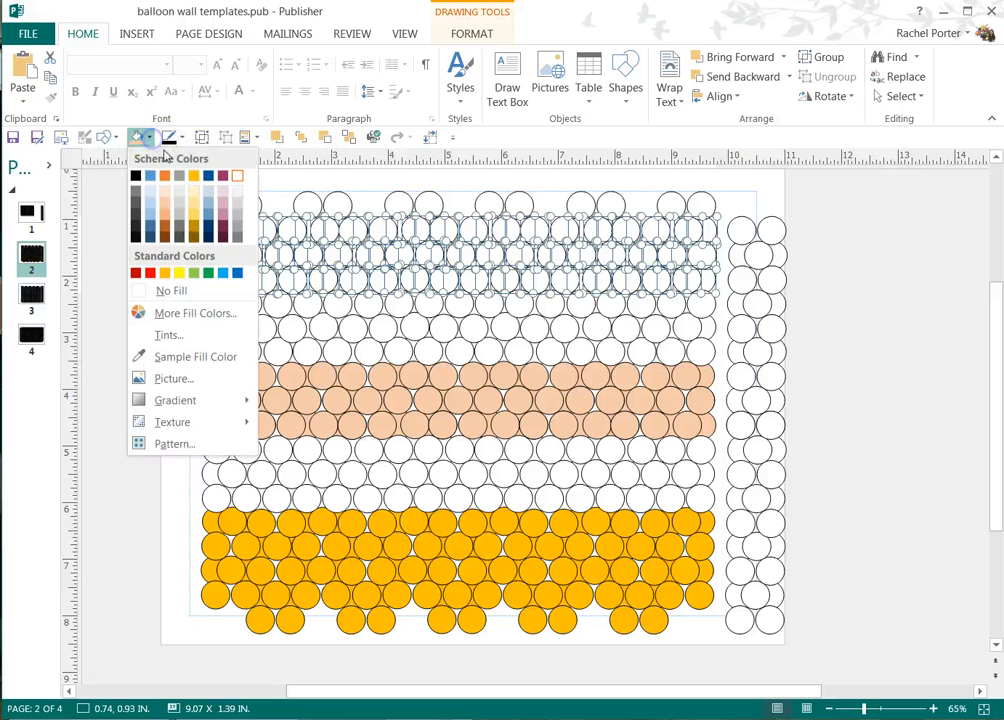
click(206, 176)
click(173, 285)
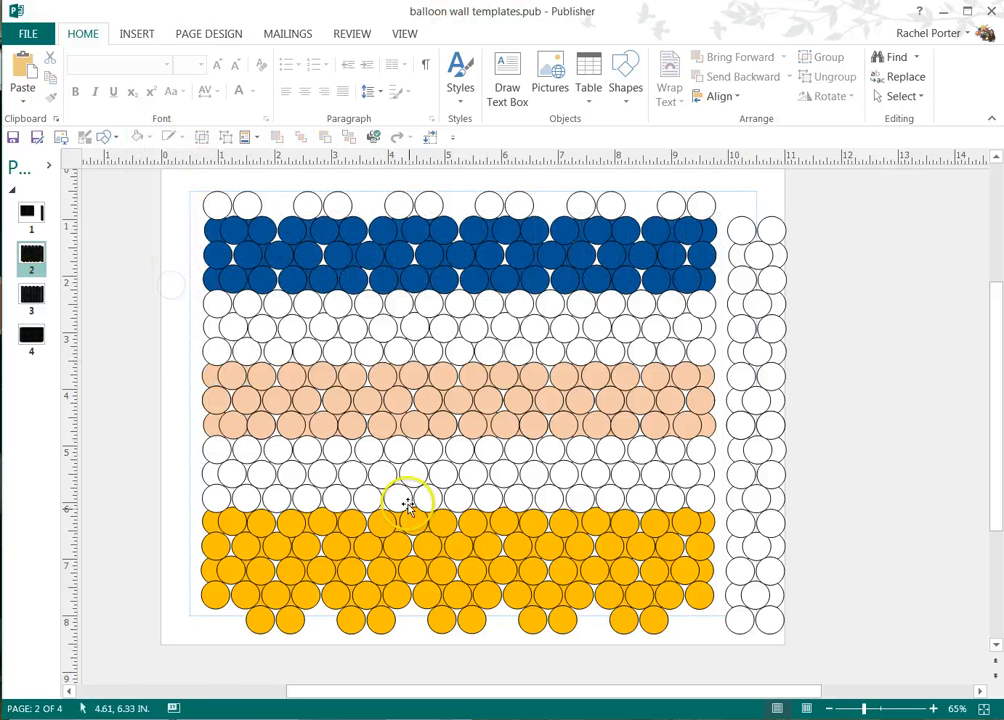
Group all circles of the main wall, leaving out the separate column beside it
mouse_move(171, 177)
mouse_down()
mouse_move(619, 639)
mouse_move(728, 648)
mouse_up()
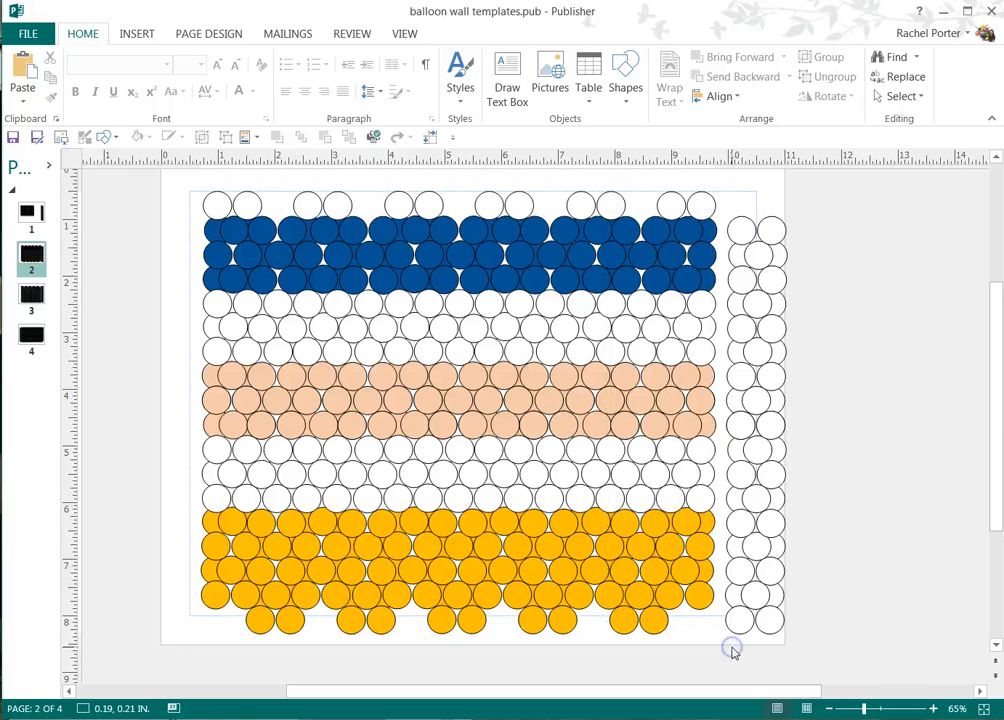
click(202, 138)
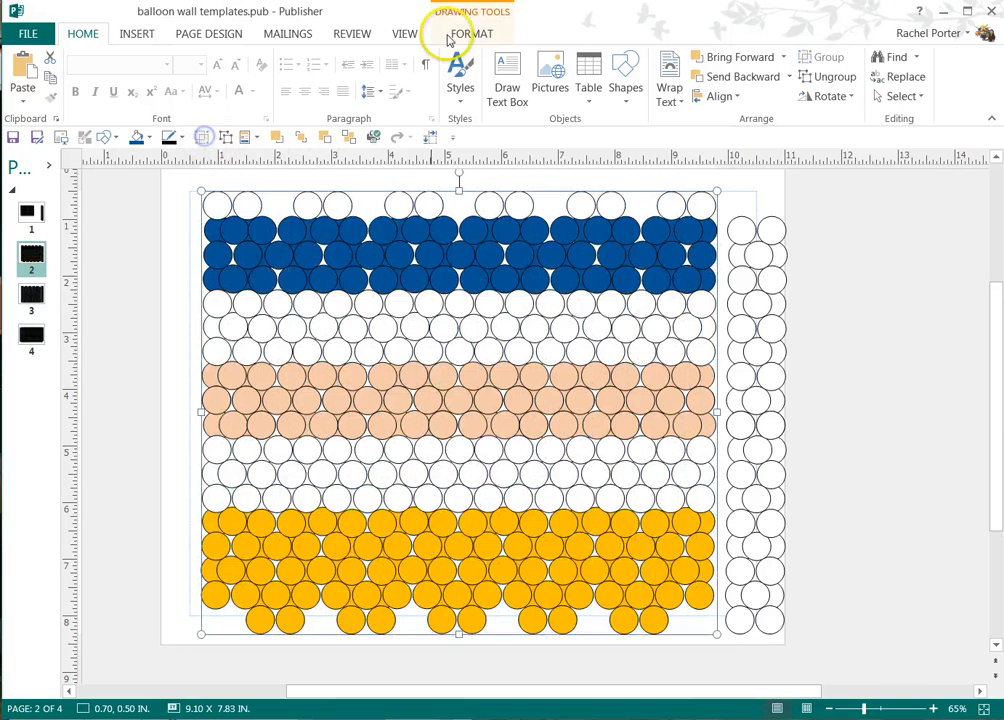
click(466, 34)
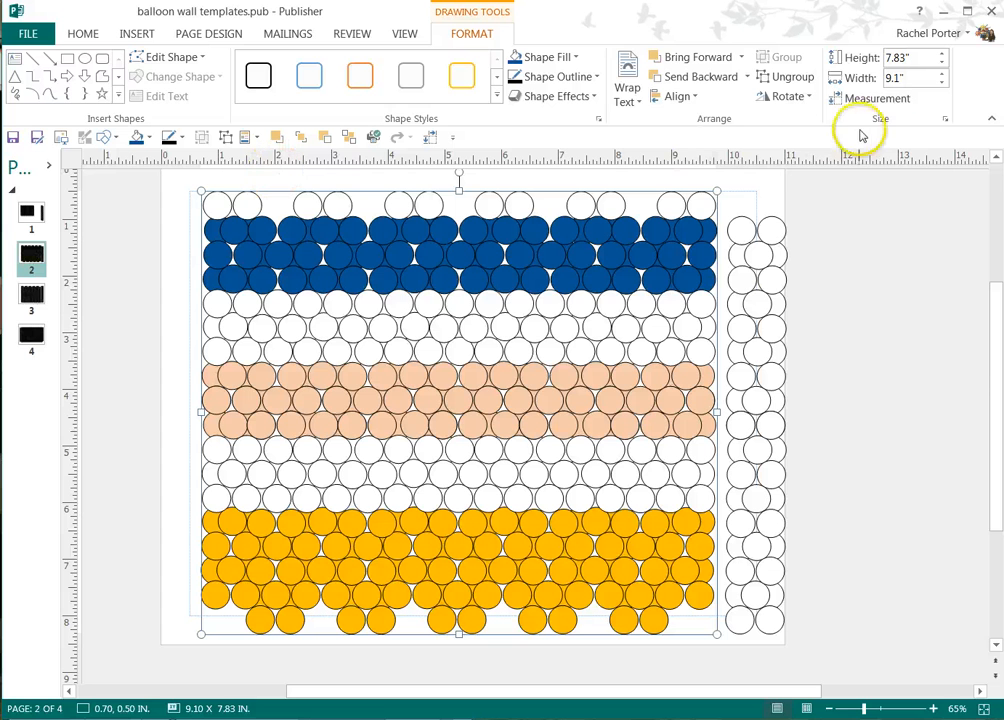
Lock the group's aspect ratio with a height of 10 inches, and select one blue circle to check its size
click(944, 119)
click(318, 313)
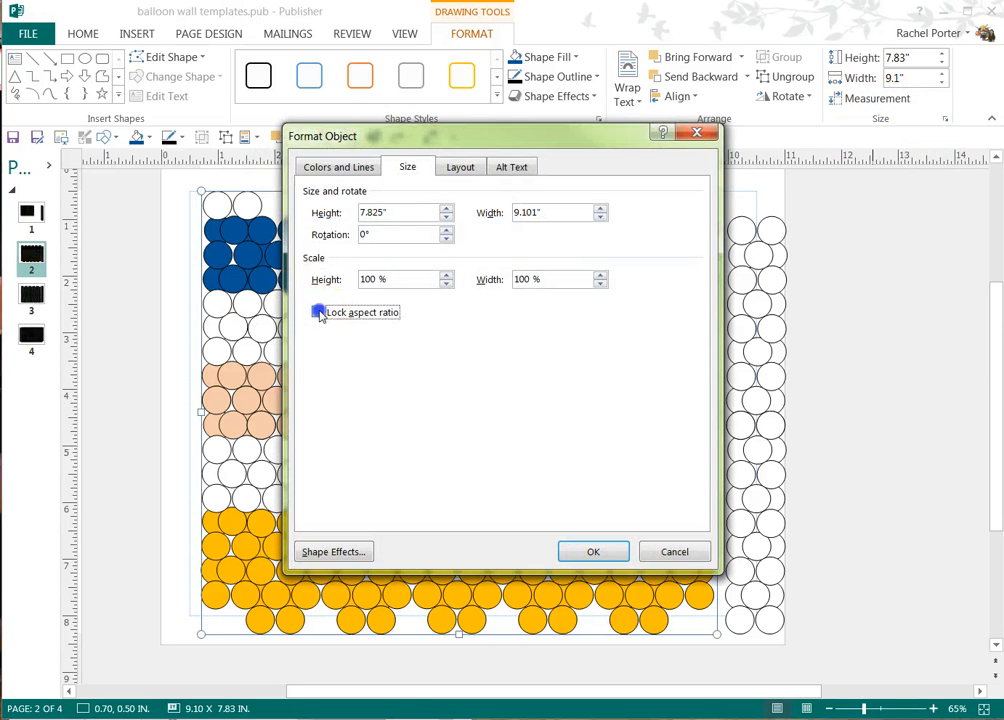
click(400, 215)
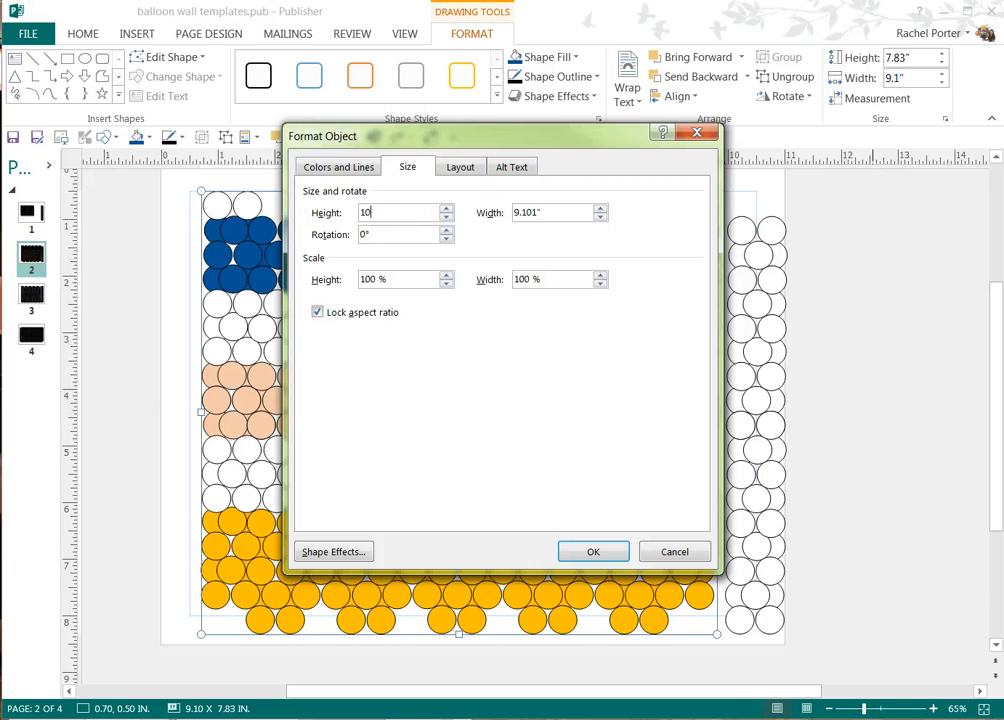
text(10)
key(Return)
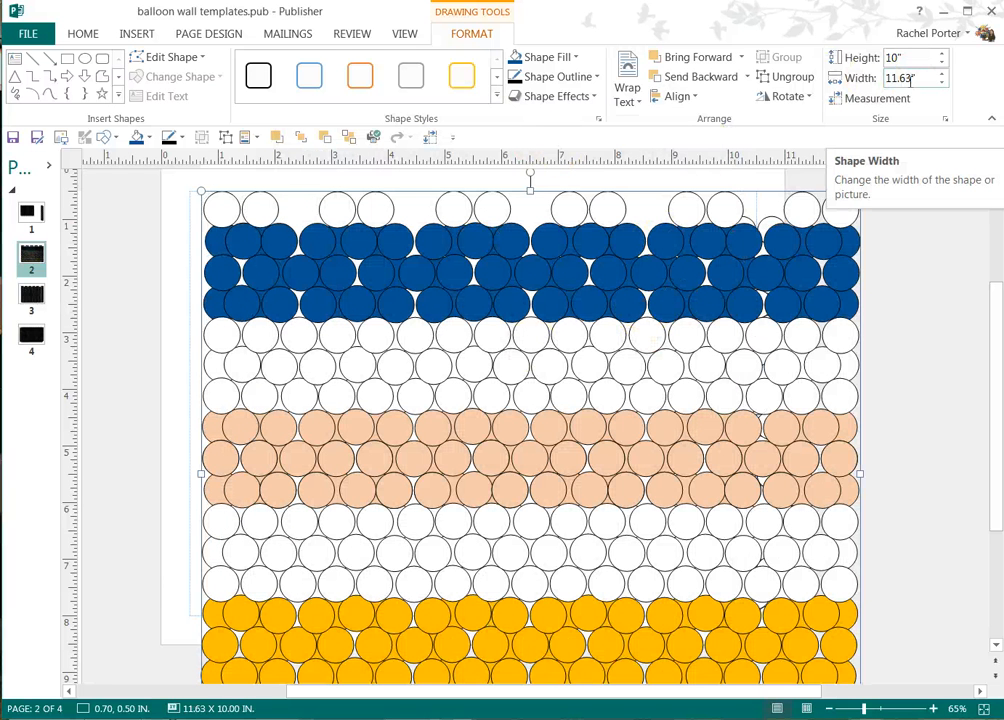
click(554, 243)
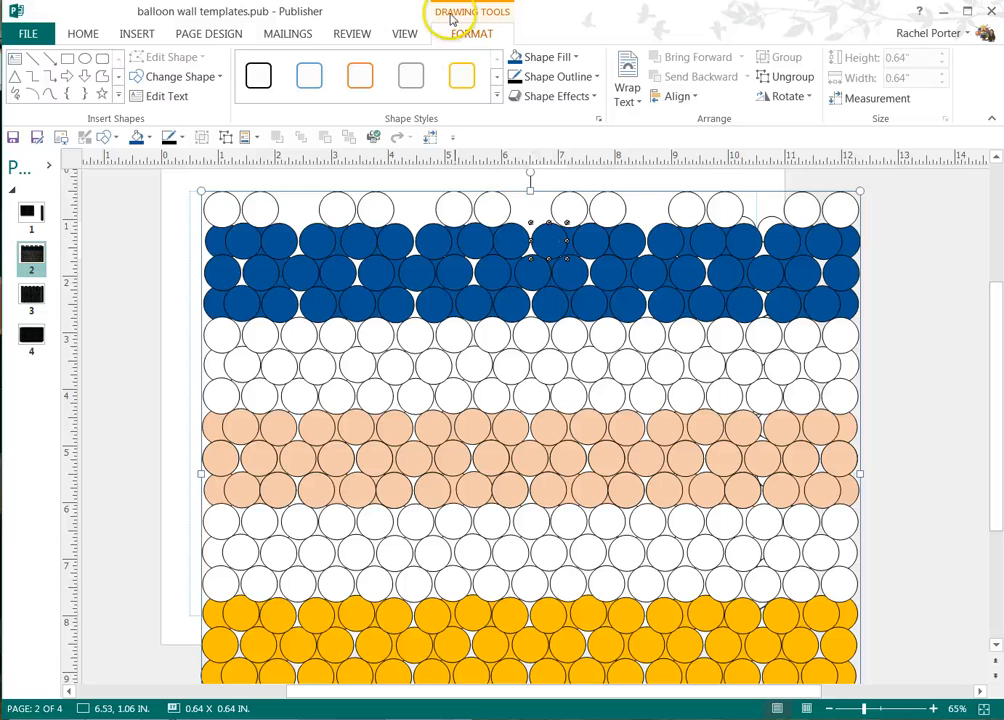
Switch to the Excel scaling sheet and set the wall height to 10 inches for drawing (C12) and 120 inches for reality (C13)
key(alt+Tab)
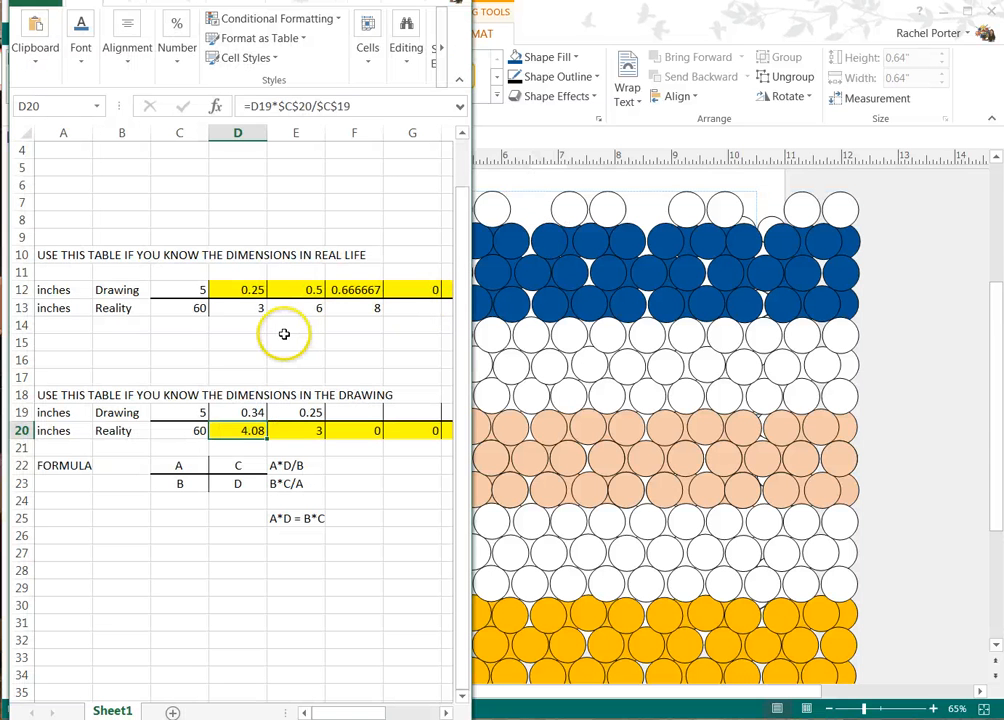
click(180, 289)
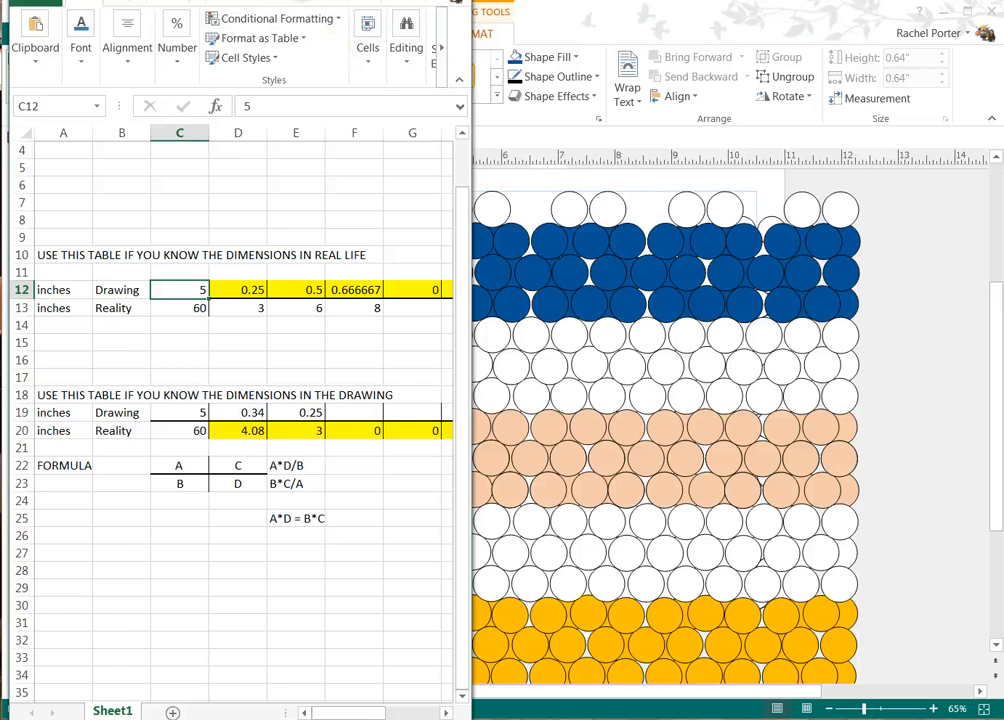
drag(340, 0, 634, 239)
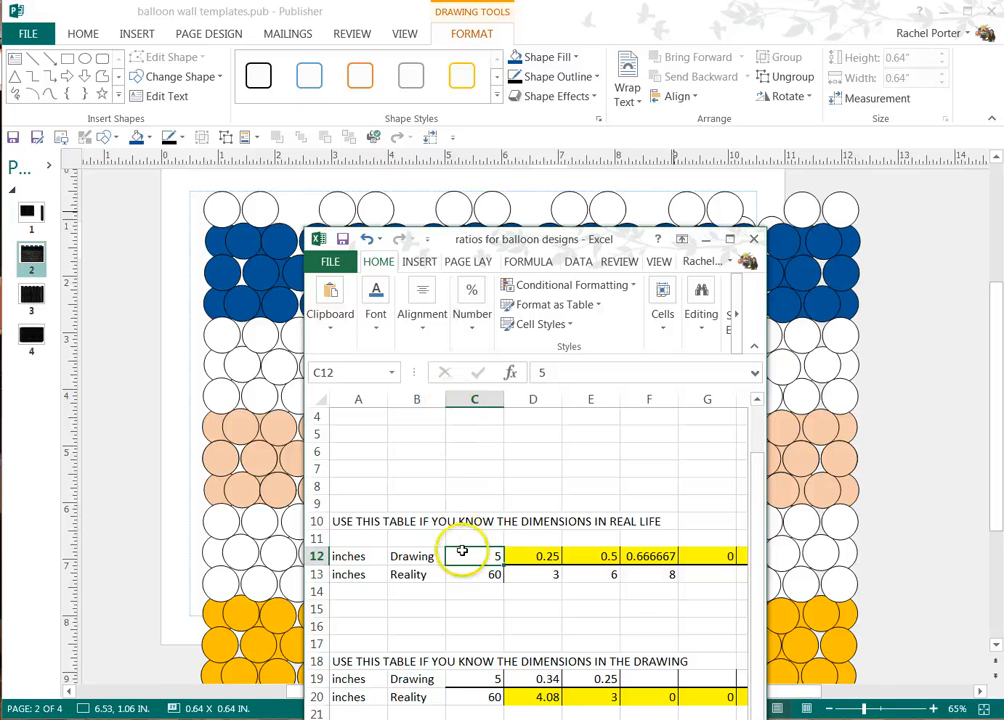
text(10)
click(464, 572)
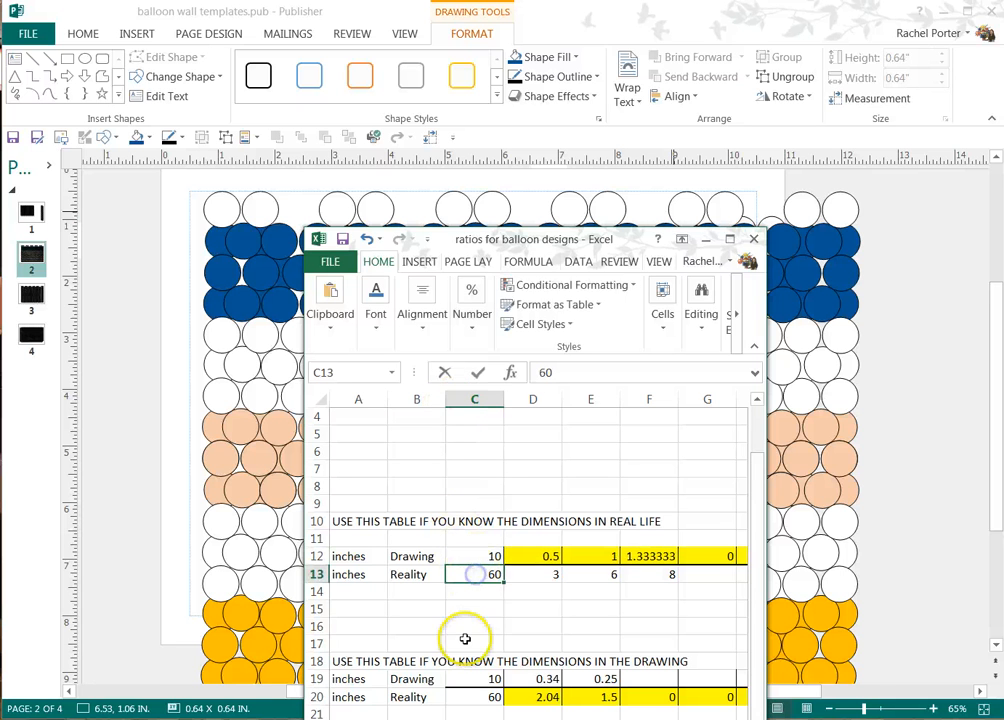
text(120)
click(467, 603)
In the table for known drawing dimensions, set the circle's drawing size in D19 to .64 inches
scroll(467, 589, down, 3)
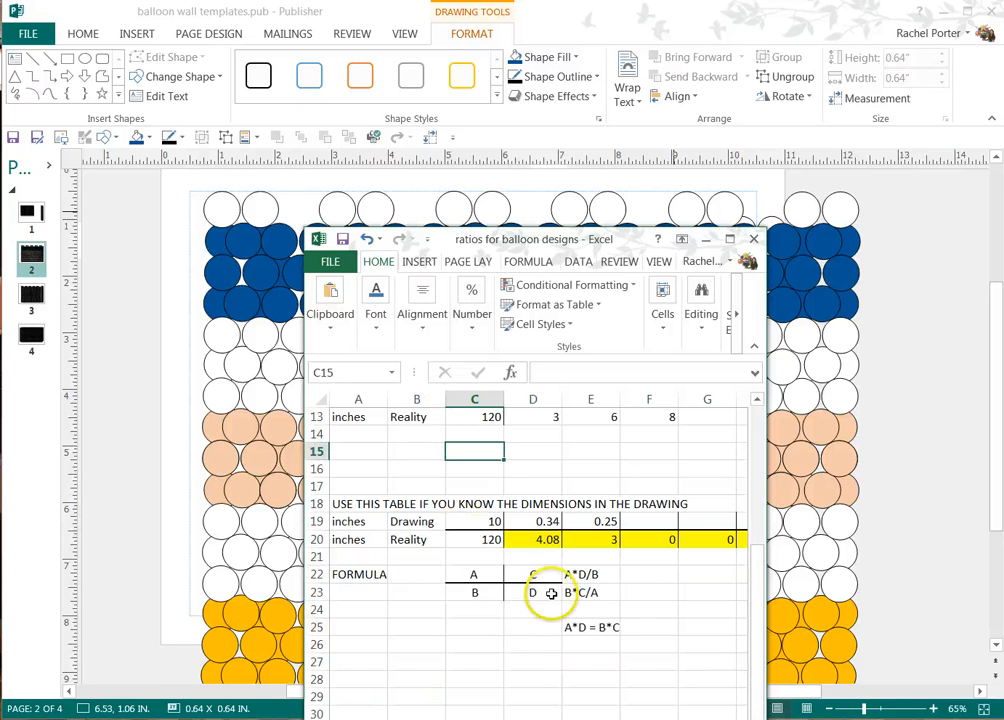
click(527, 521)
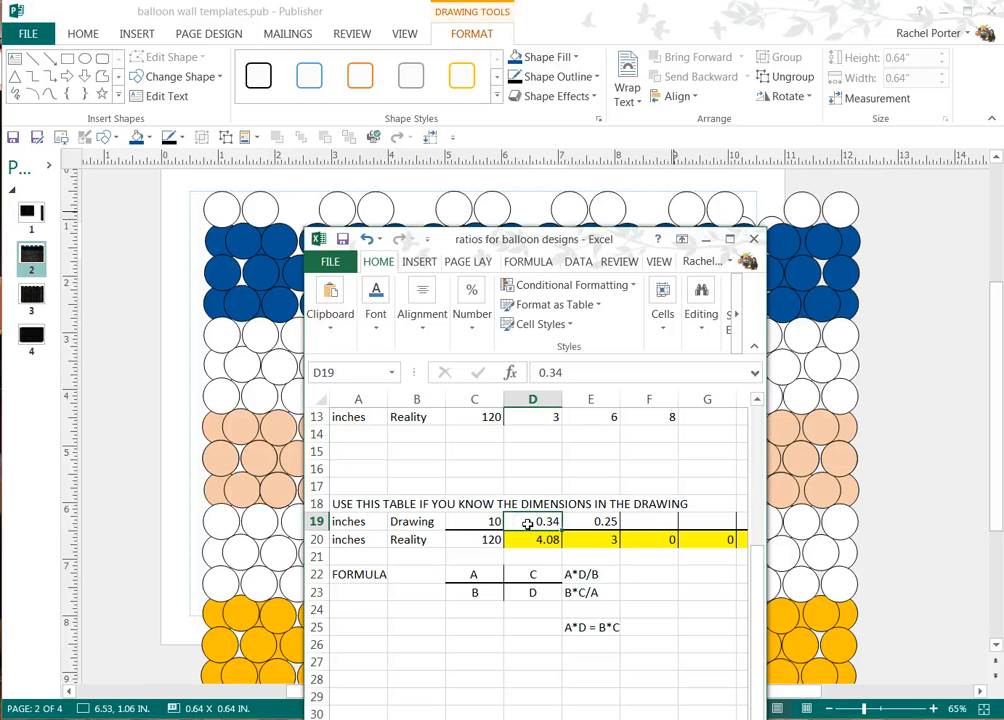
text(.64)
key(Return)
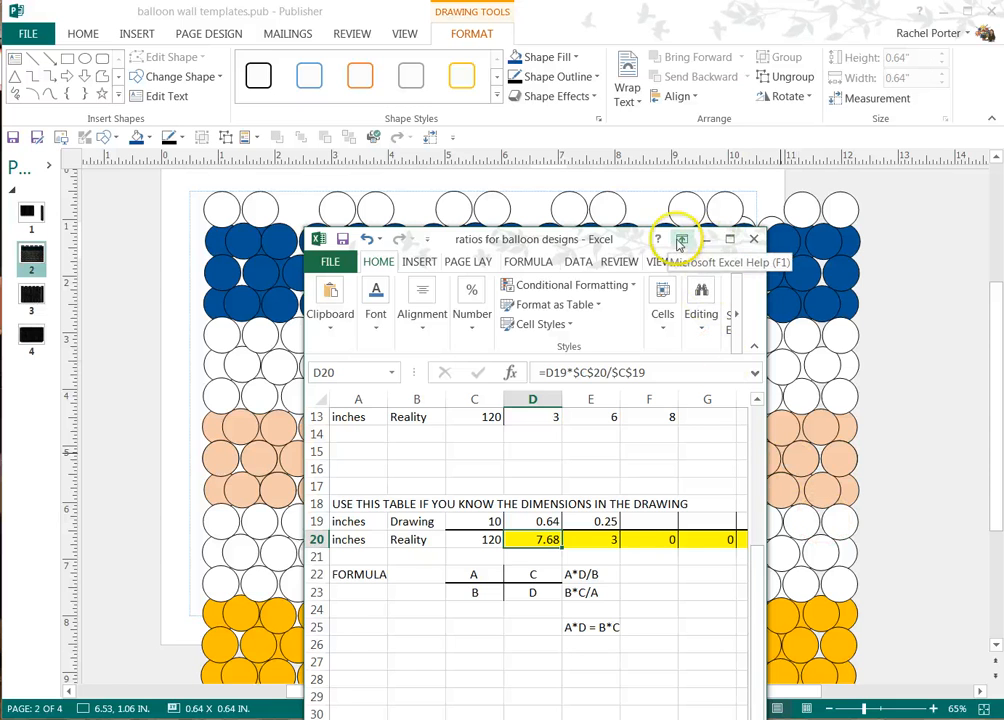
Move the spreadsheet window aside, switch back to Publisher and select the grouped balloon wall
drag(615, 239, 290, 2)
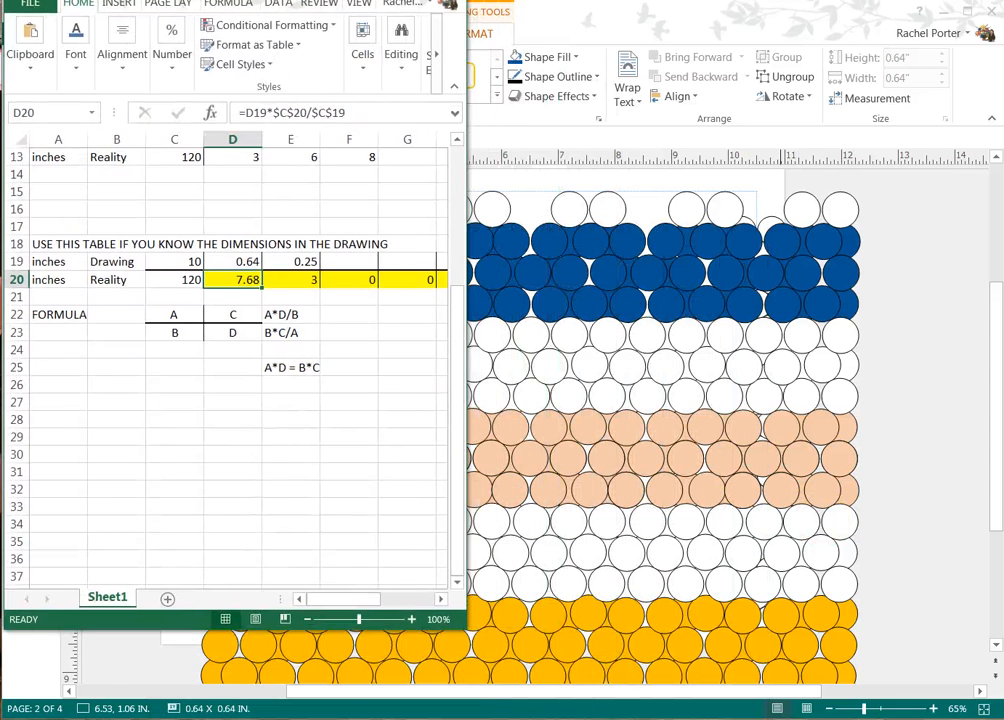
click(822, 206)
click(897, 281)
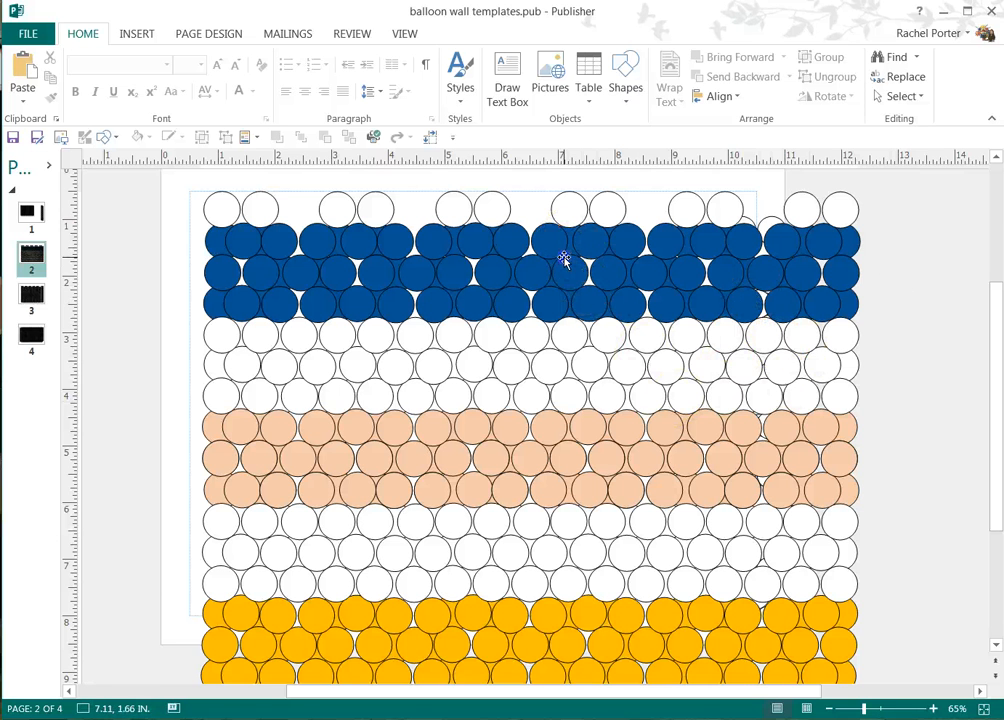
click(284, 296)
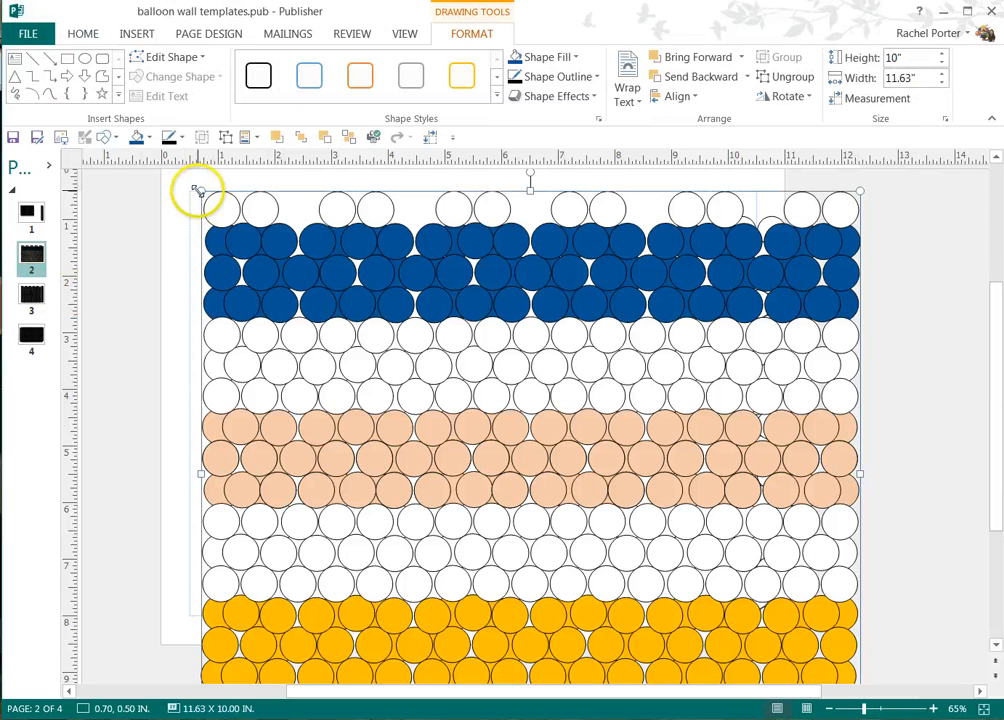
Shrink the grouped wall proportionally to about 8.49 by 7.3 inches and move it back onto the page beside the spare column
drag(201, 192, 432, 343)
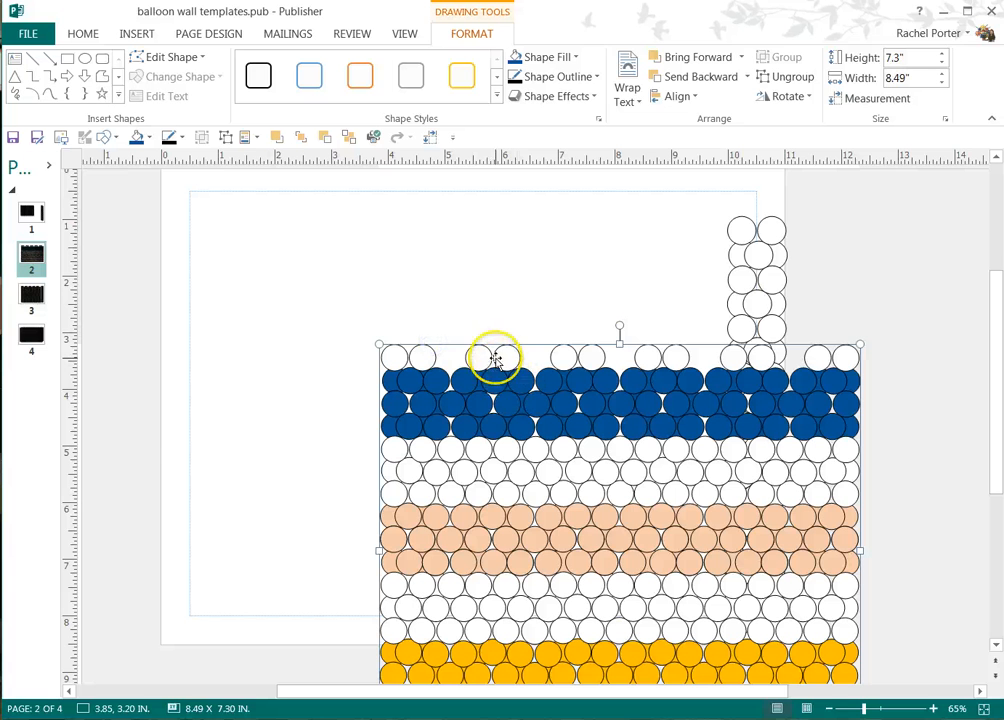
drag(478, 358, 311, 253)
click(307, 250)
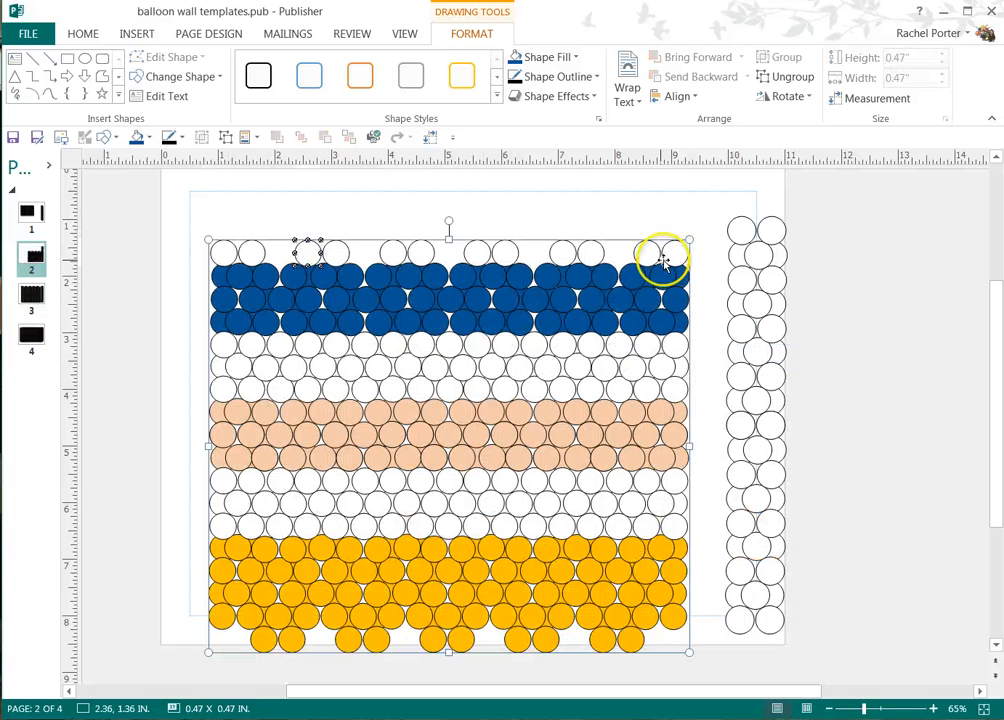
Ungroup the resized balloon wall into separate balloons
click(601, 217)
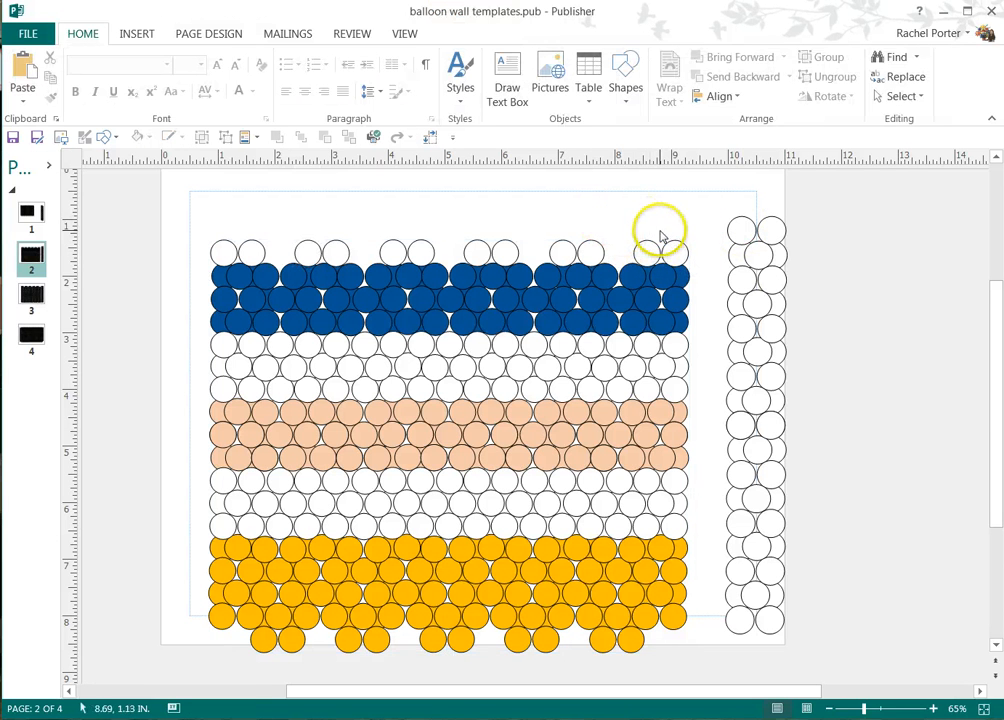
click(282, 276)
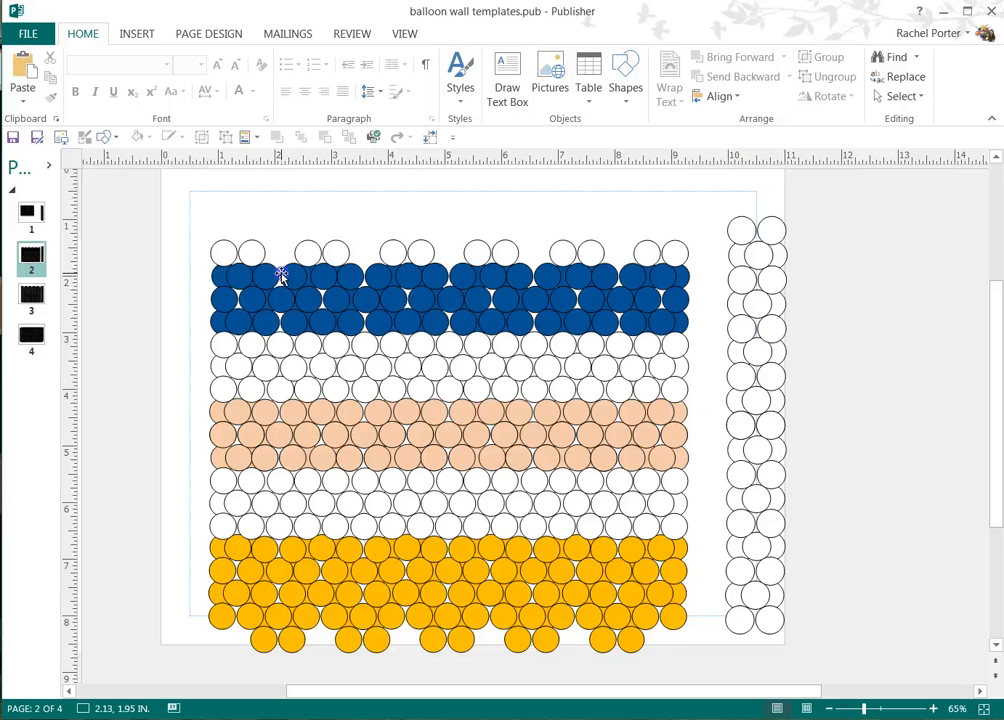
click(282, 276)
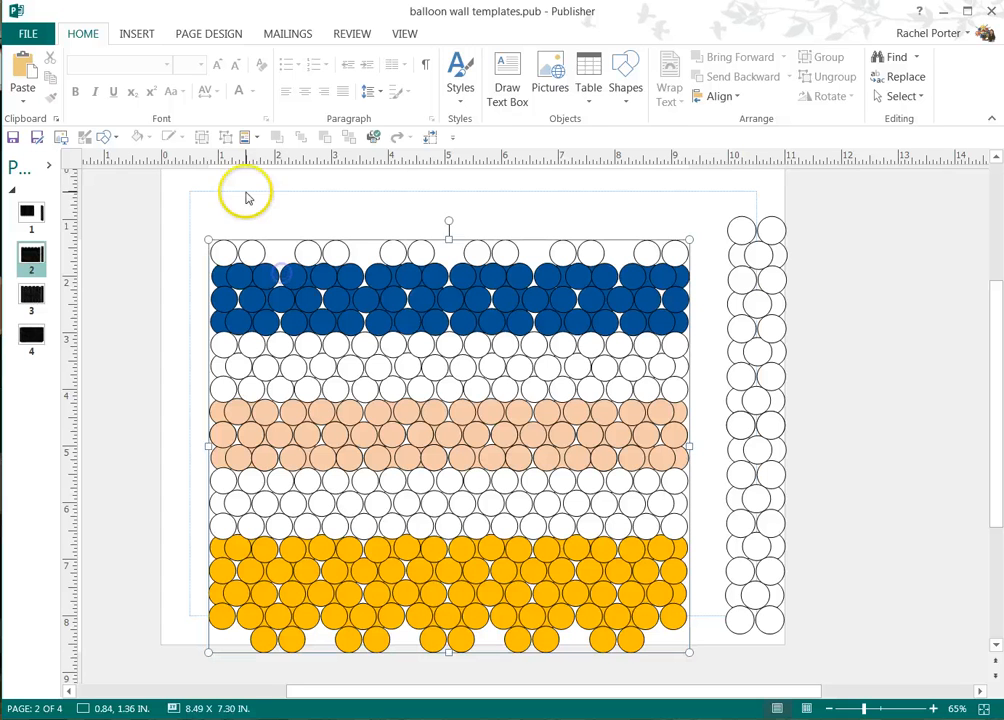
click(226, 138)
click(553, 202)
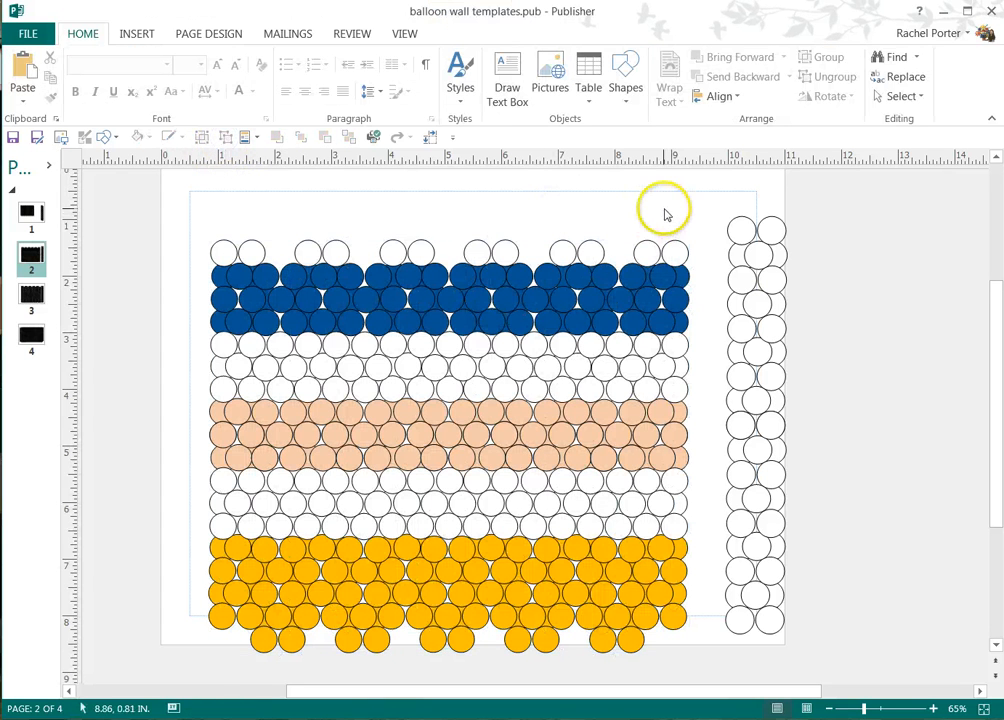
Delete the two outermost columns of balloons at the wall's right edge, beside the spare column
drag(660, 208, 704, 656)
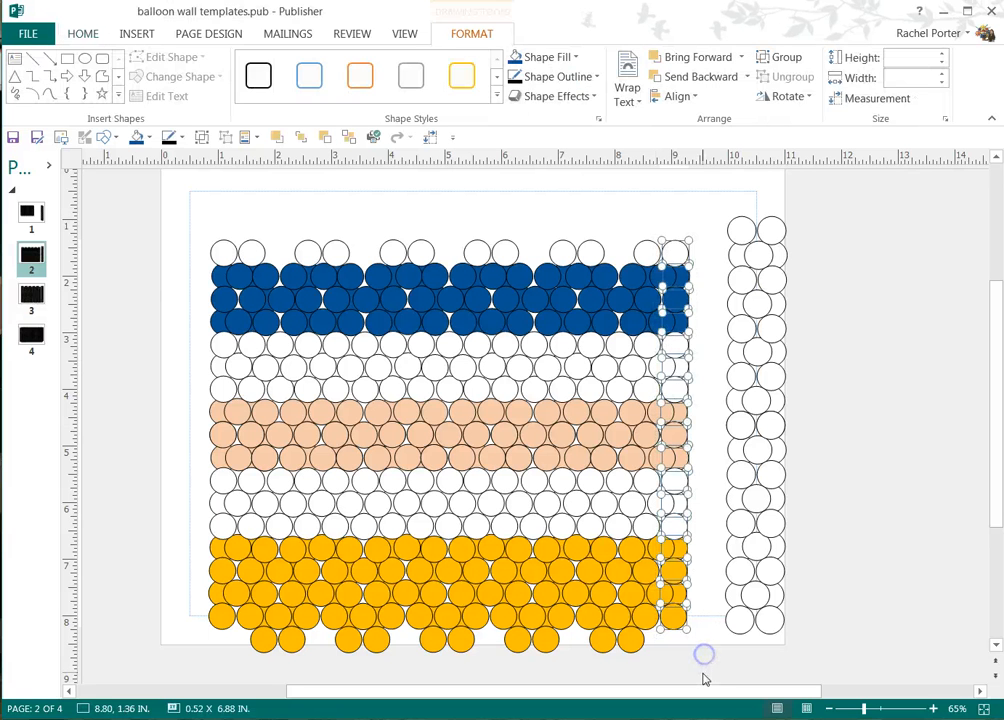
key(Delete)
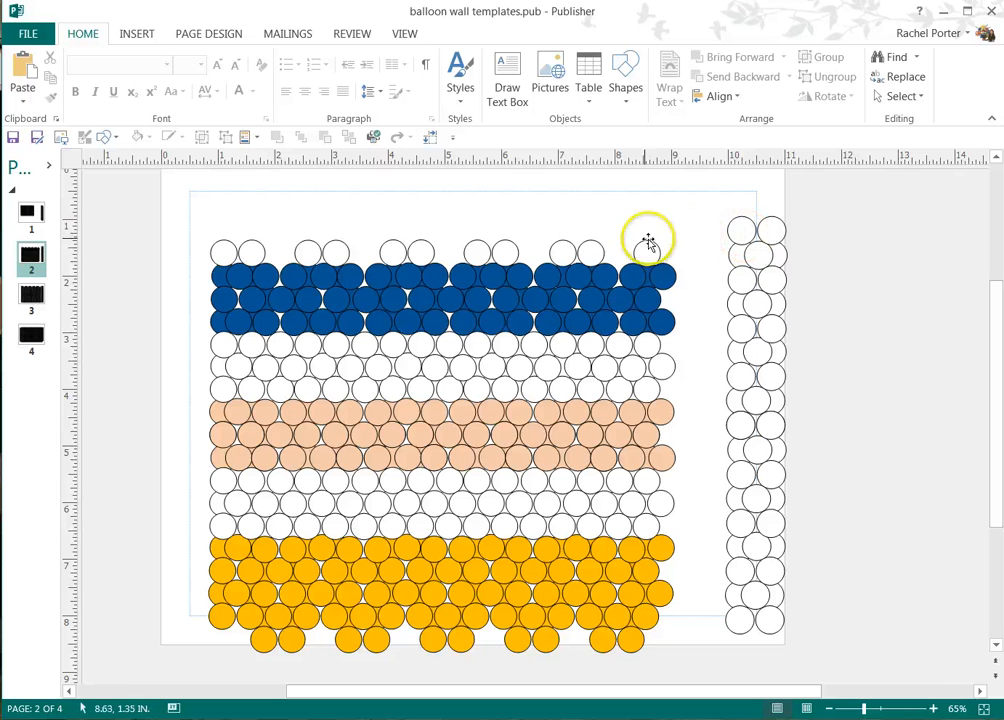
drag(619, 219, 695, 681)
key(Delete)
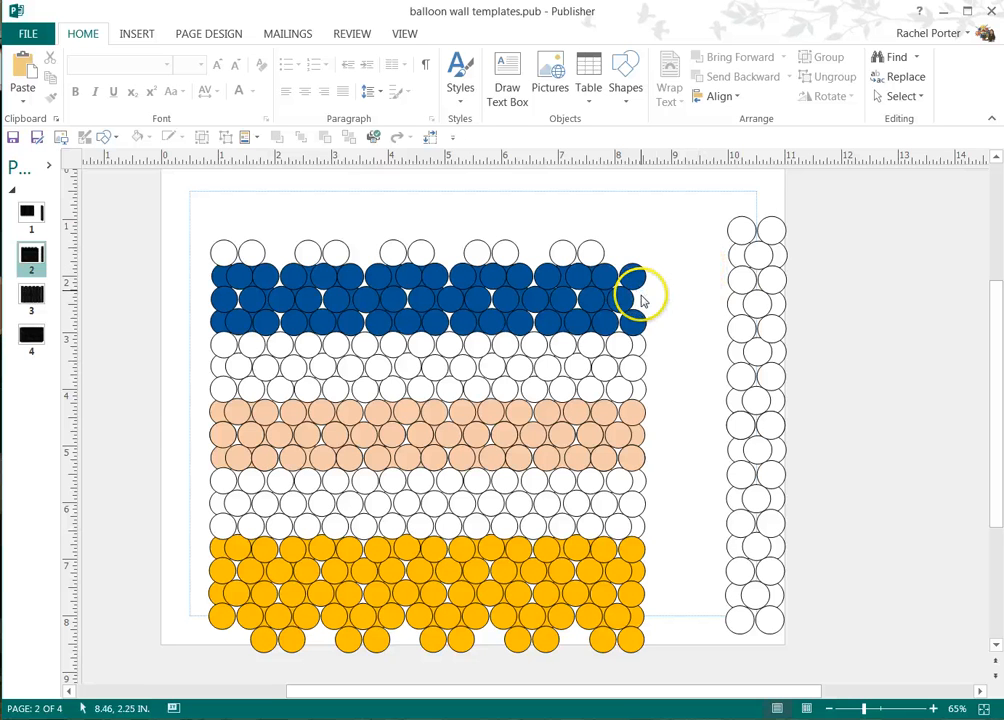
Select the last two balloons of the second blue row and shift them right to line up with the wall's right edge
click(634, 345)
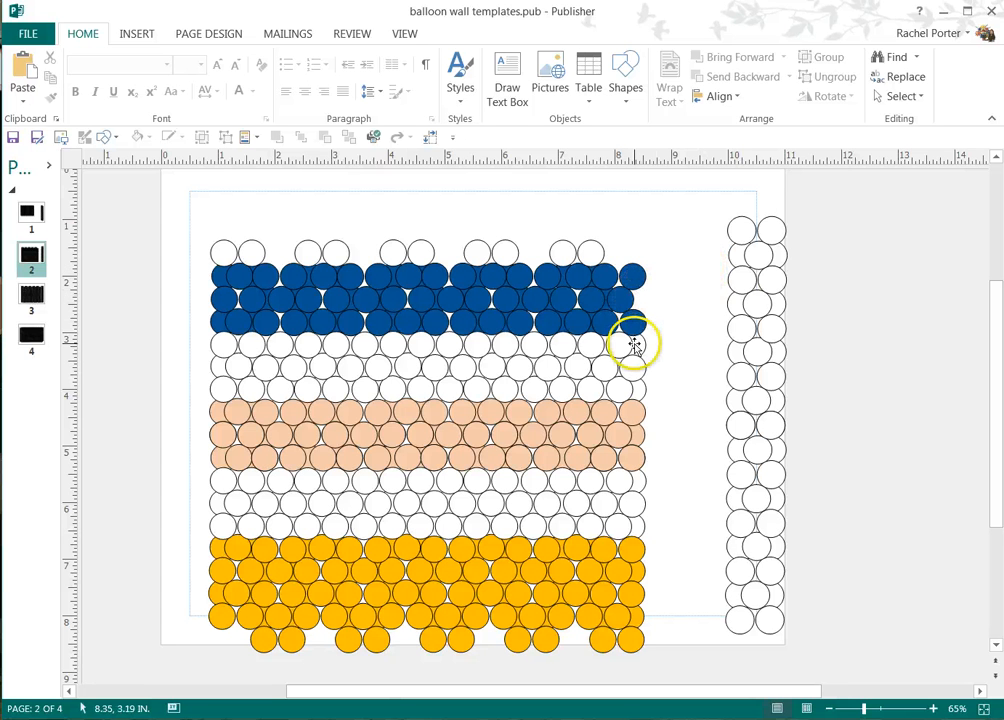
mouse_move(634, 345)
mouse_down()
mouse_move(599, 288)
mouse_move(616, 370)
mouse_move(605, 280)
mouse_move(621, 300)
mouse_move(606, 309)
mouse_move(619, 329)
mouse_move(619, 307)
mouse_move(600, 298)
mouse_move(623, 332)
mouse_move(674, 300)
mouse_up()
click(663, 316)
click(617, 311)
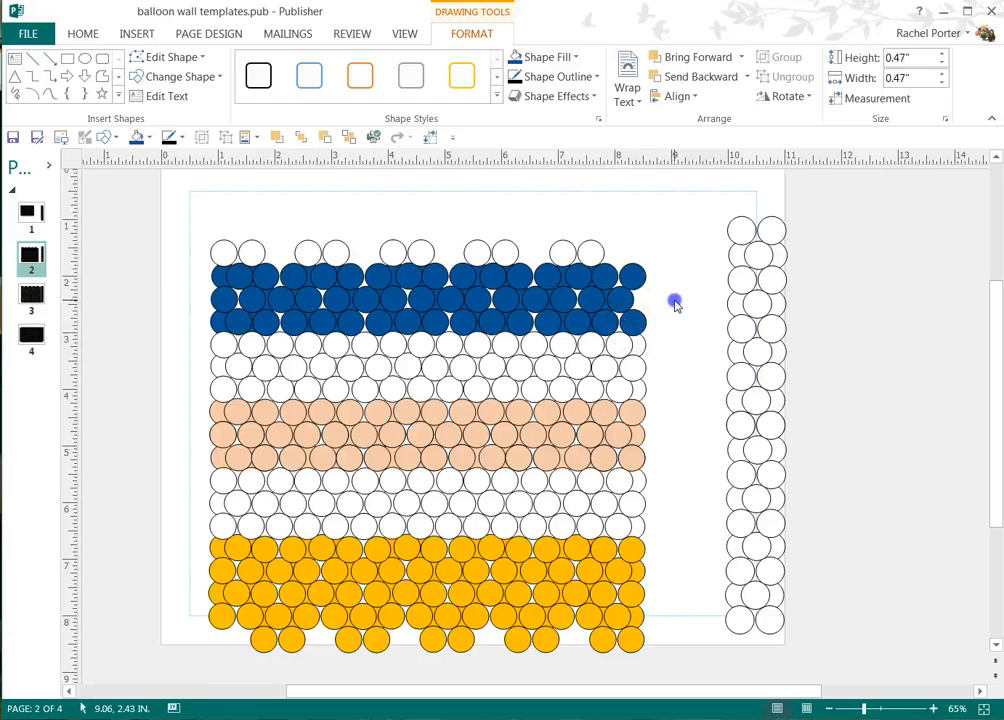
click(650, 320)
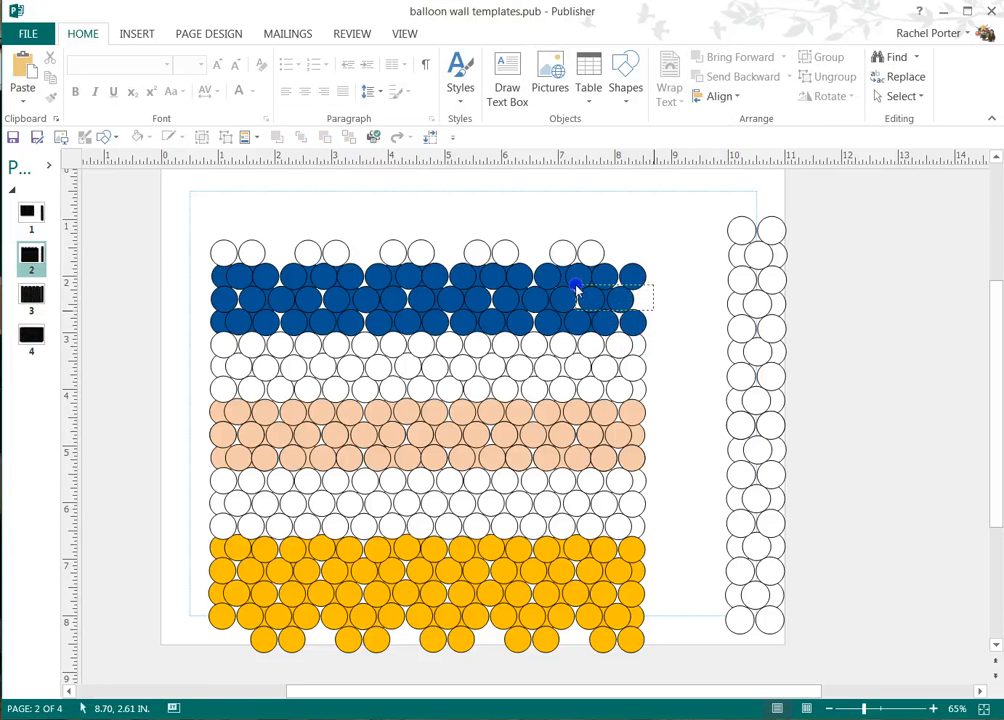
mouse_move(577, 290)
mouse_down()
mouse_move(648, 326)
mouse_move(595, 318)
mouse_move(581, 282)
mouse_up()
key(Right)
key(Down)
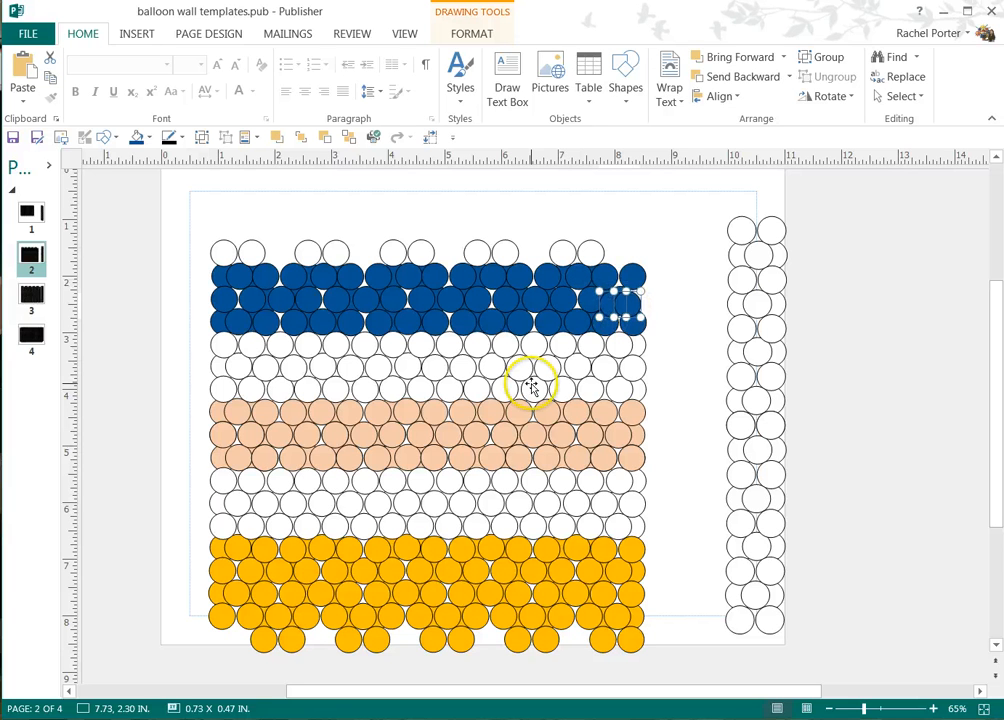
key(Up)
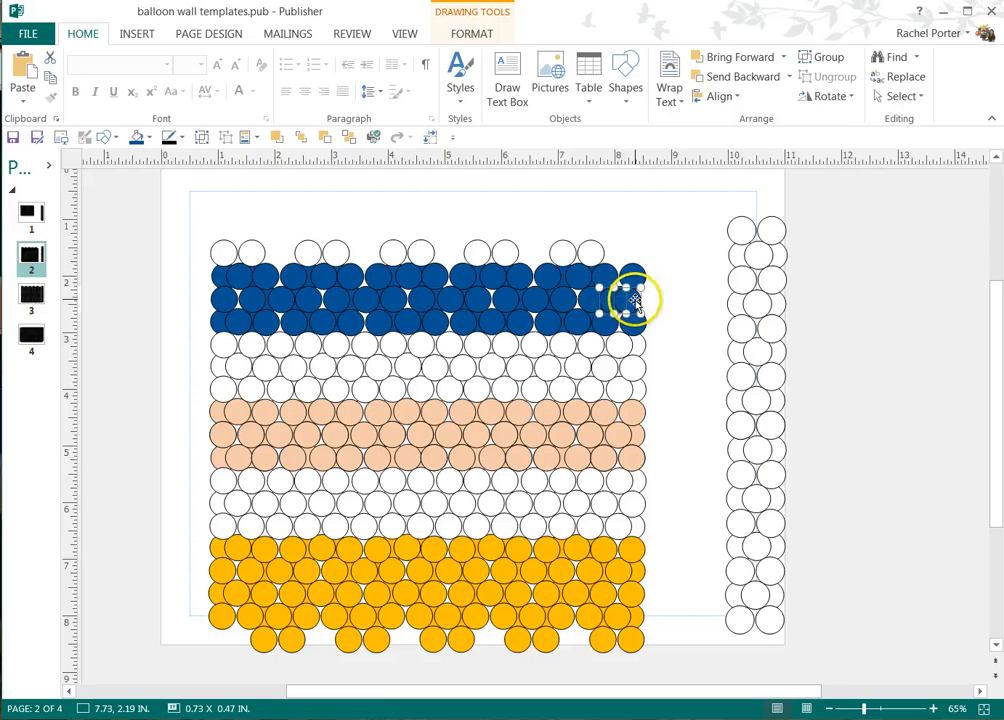
mouse_move(637, 300)
mouse_down()
mouse_move(636, 352)
mouse_move(647, 331)
mouse_move(640, 300)
mouse_up()
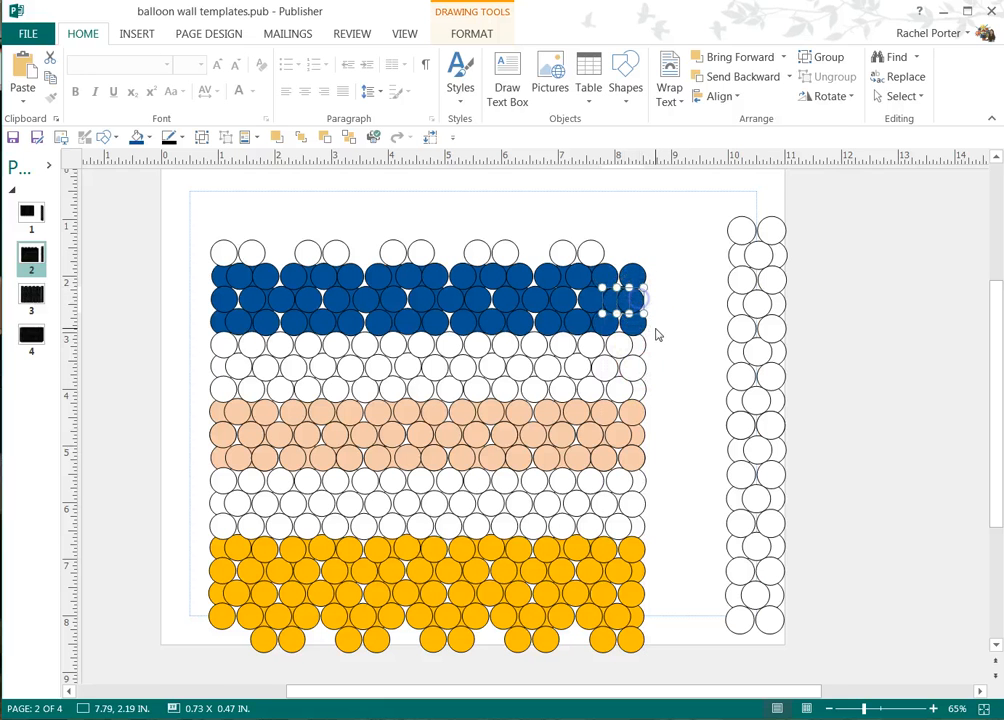
Restack the two shifted blue balloons so that the outermost one lies behind its neighbour
click(612, 307)
click(607, 294)
click(273, 140)
click(250, 137)
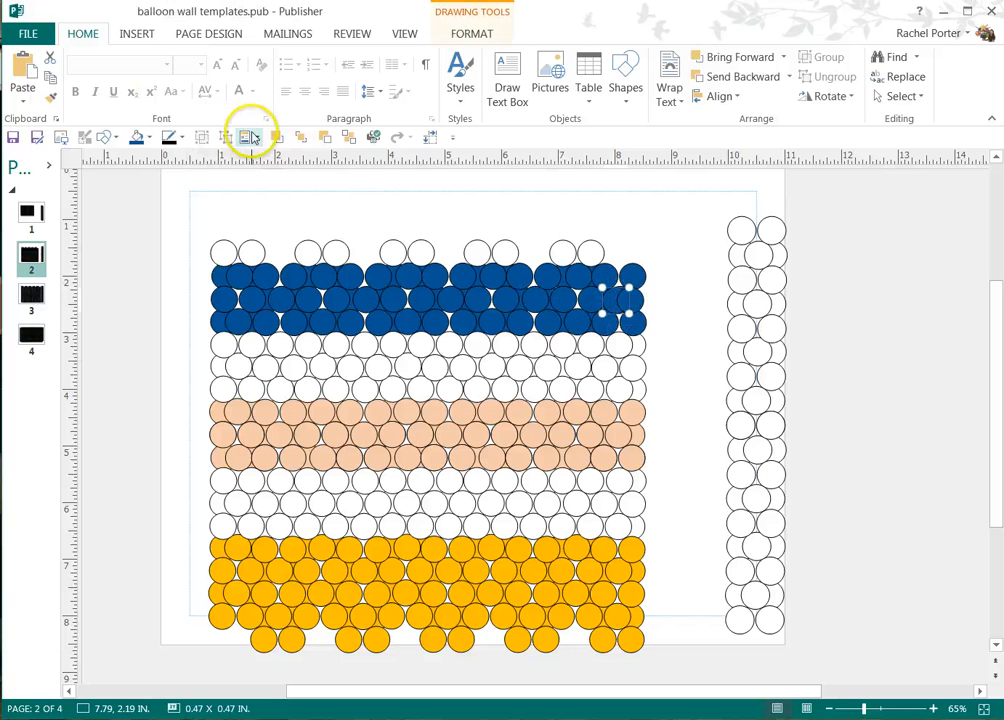
click(352, 138)
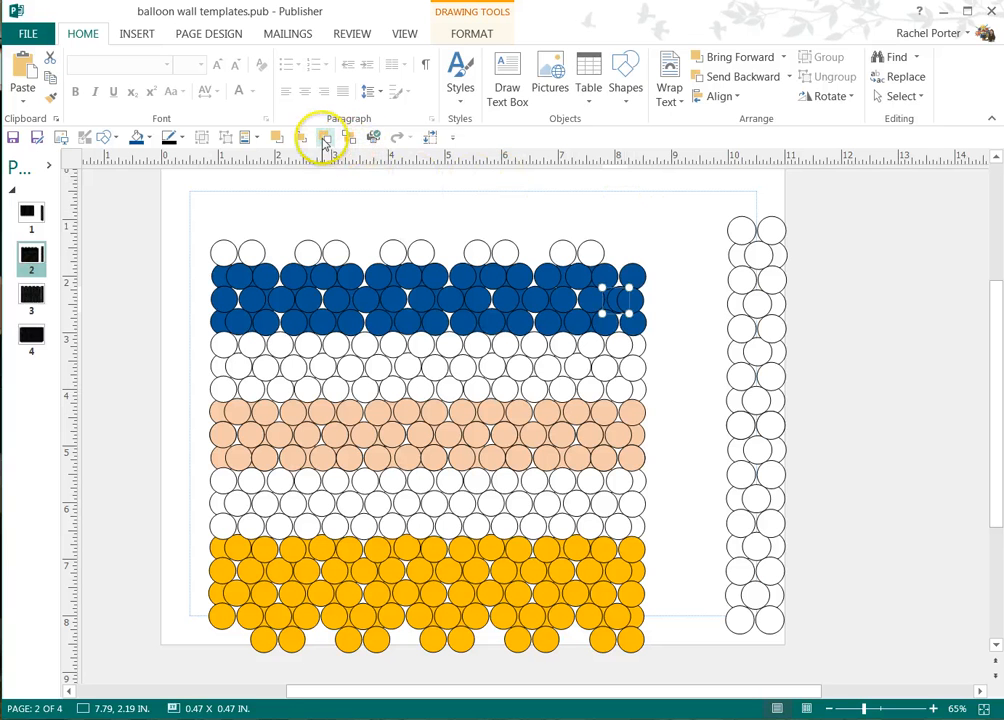
click(679, 224)
click(639, 294)
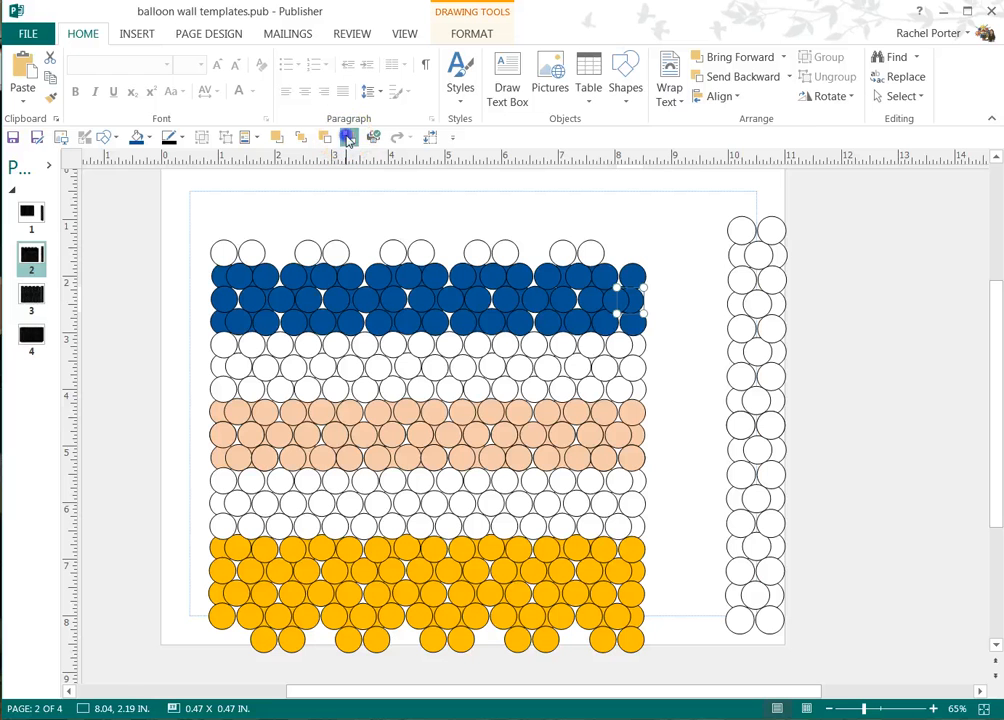
click(618, 306)
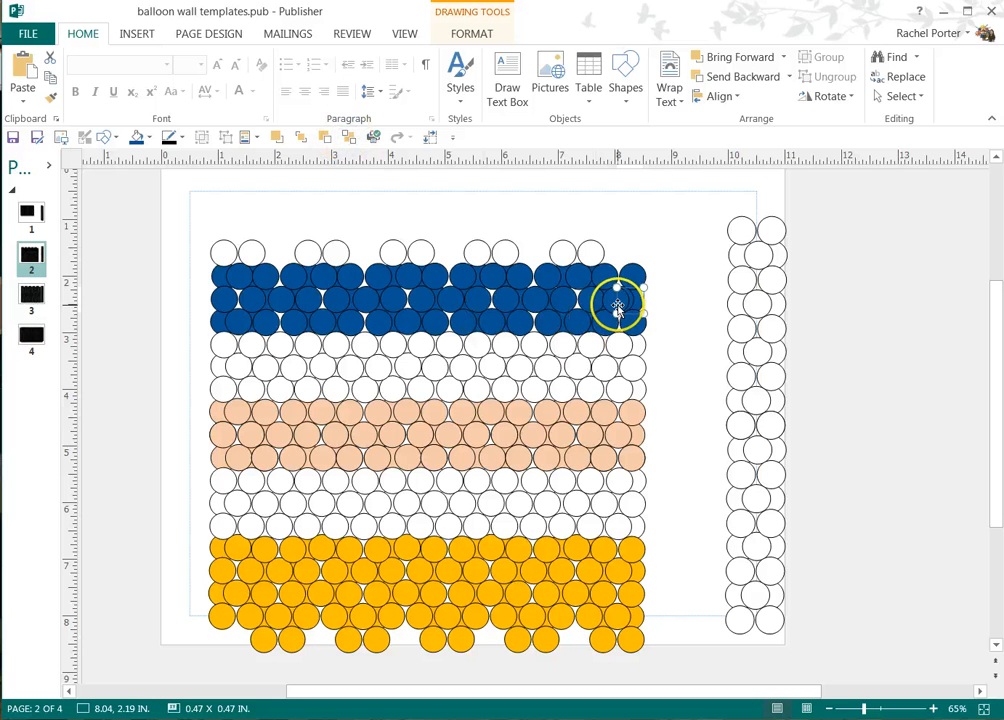
click(683, 332)
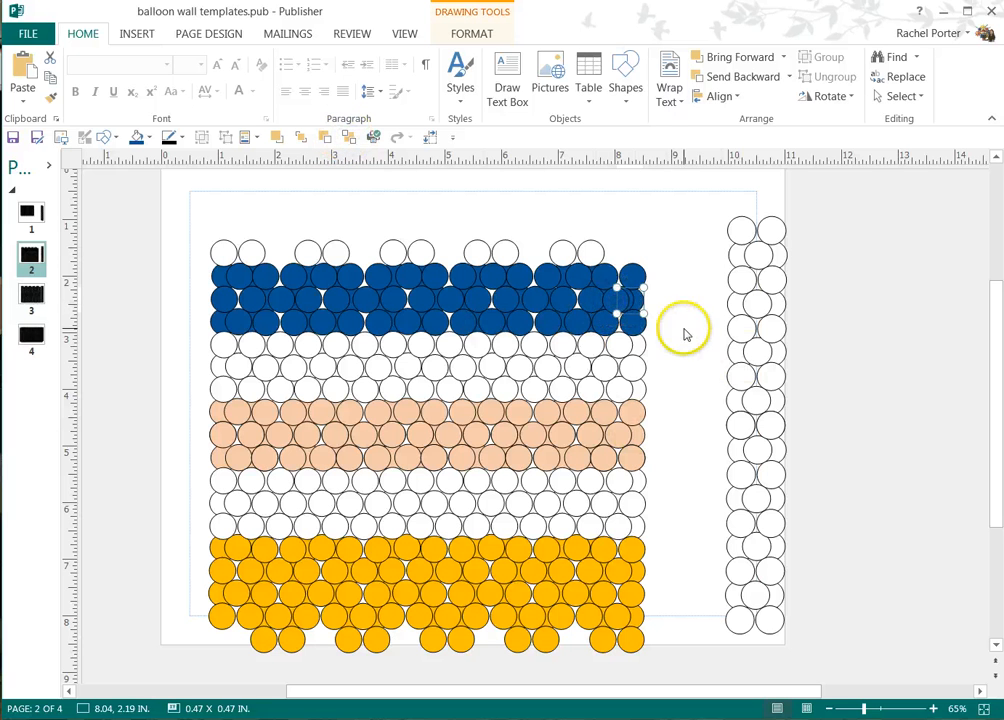
click(611, 303)
click(660, 357)
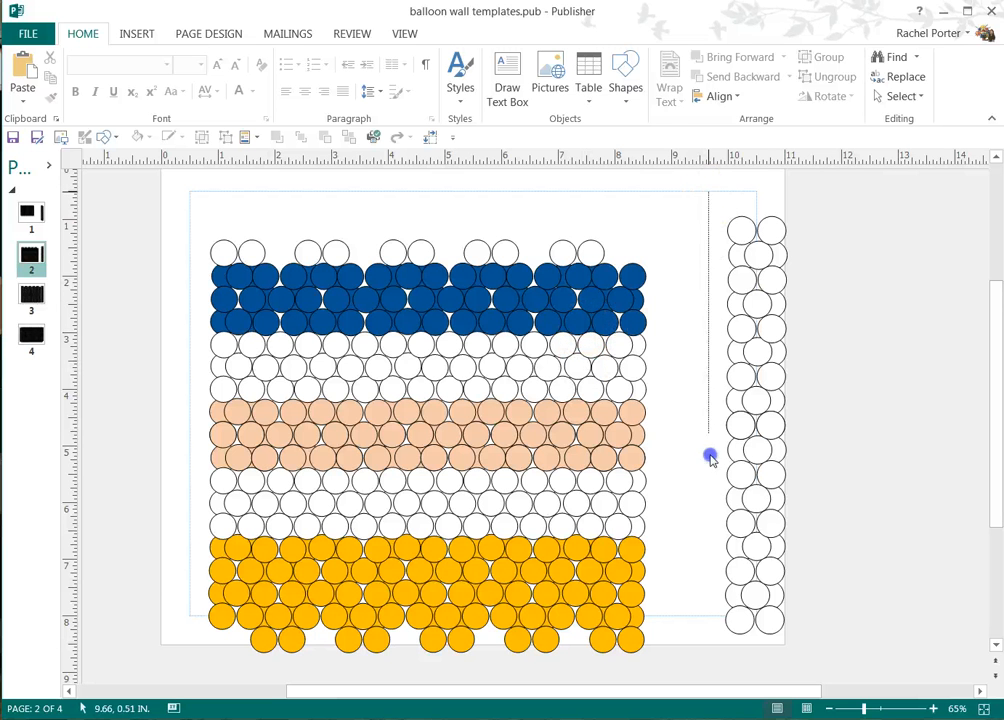
Open page 3 and check the dimensions of one large and one small balloon in the wall
drag(710, 457, 797, 657)
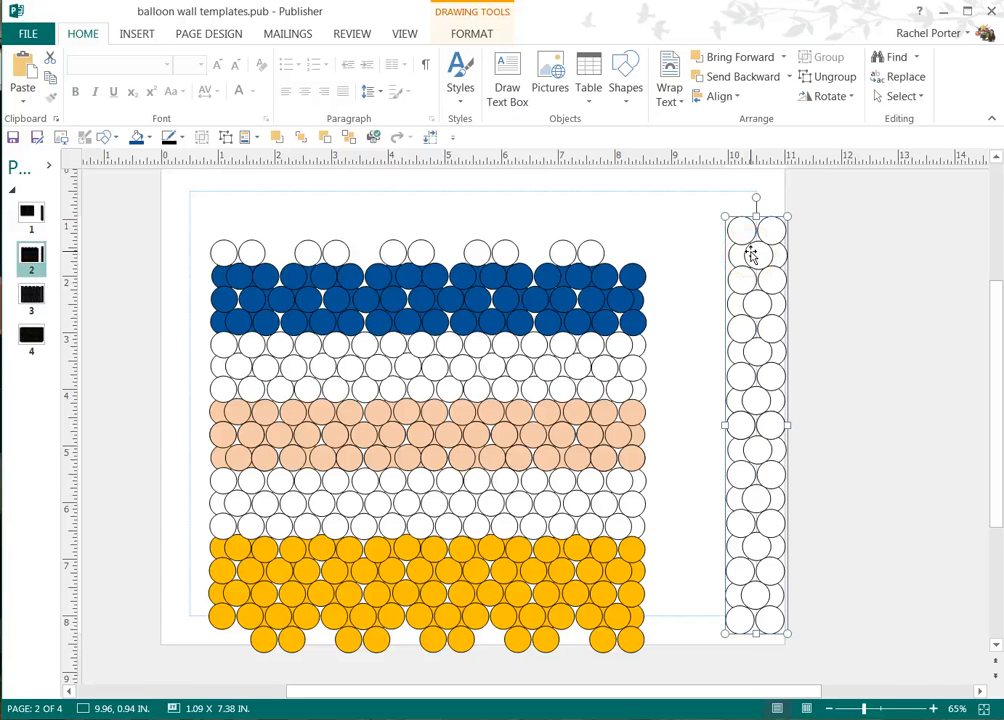
click(31, 296)
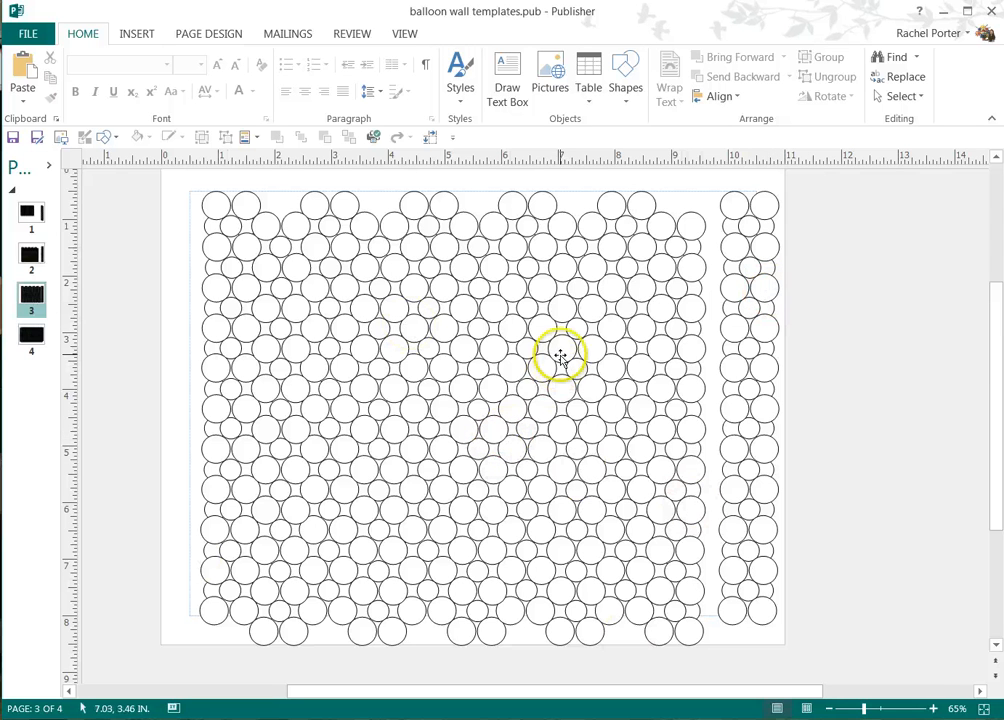
click(562, 307)
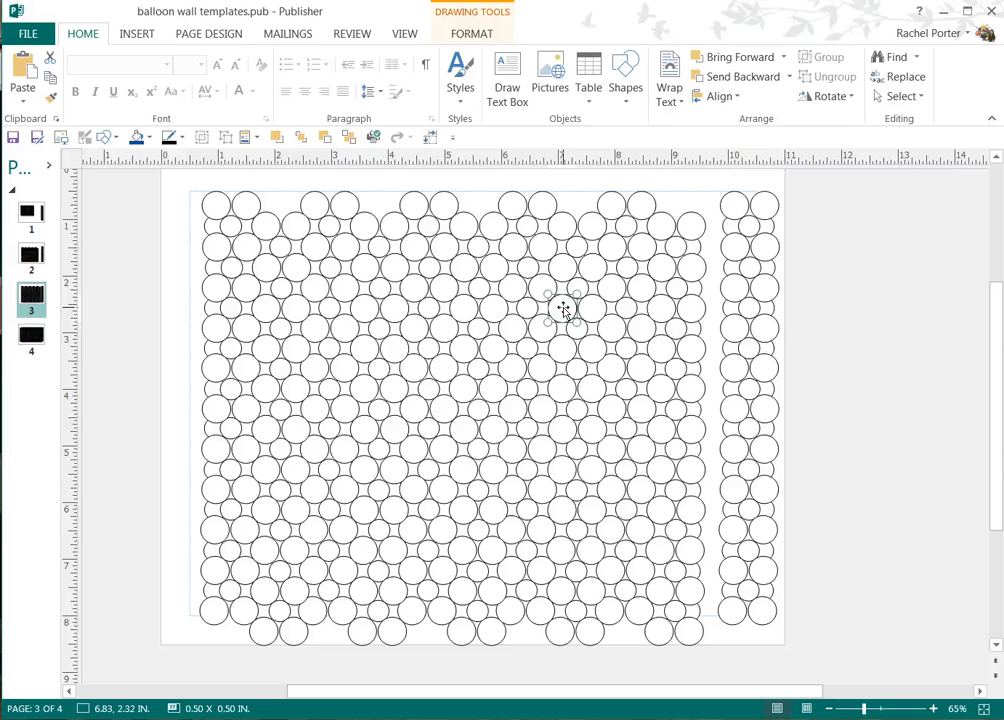
click(474, 37)
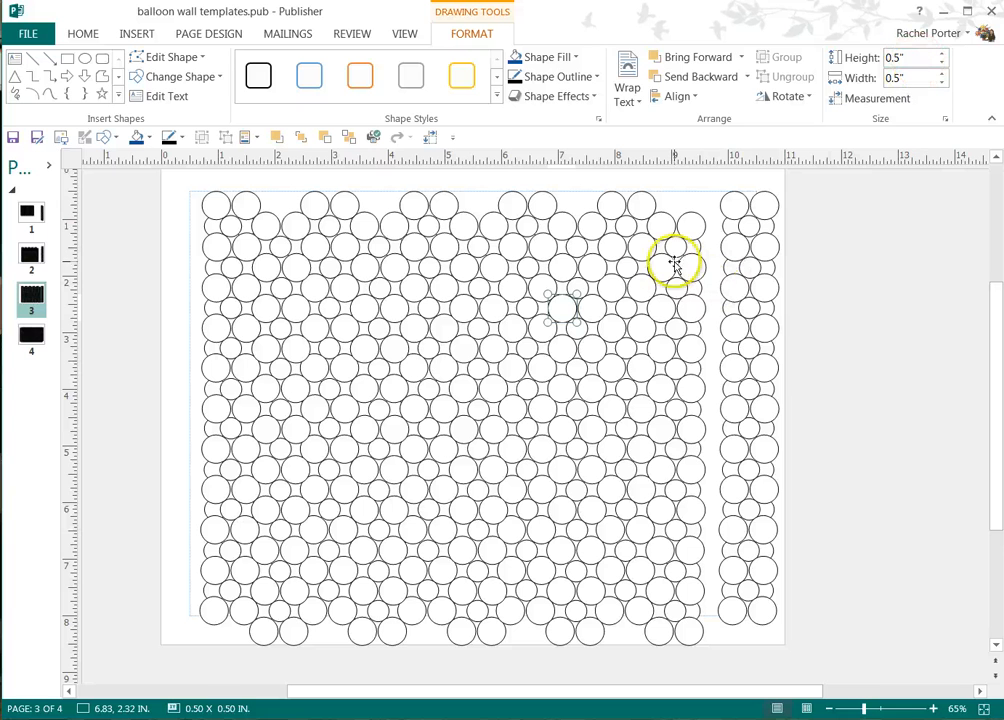
click(628, 265)
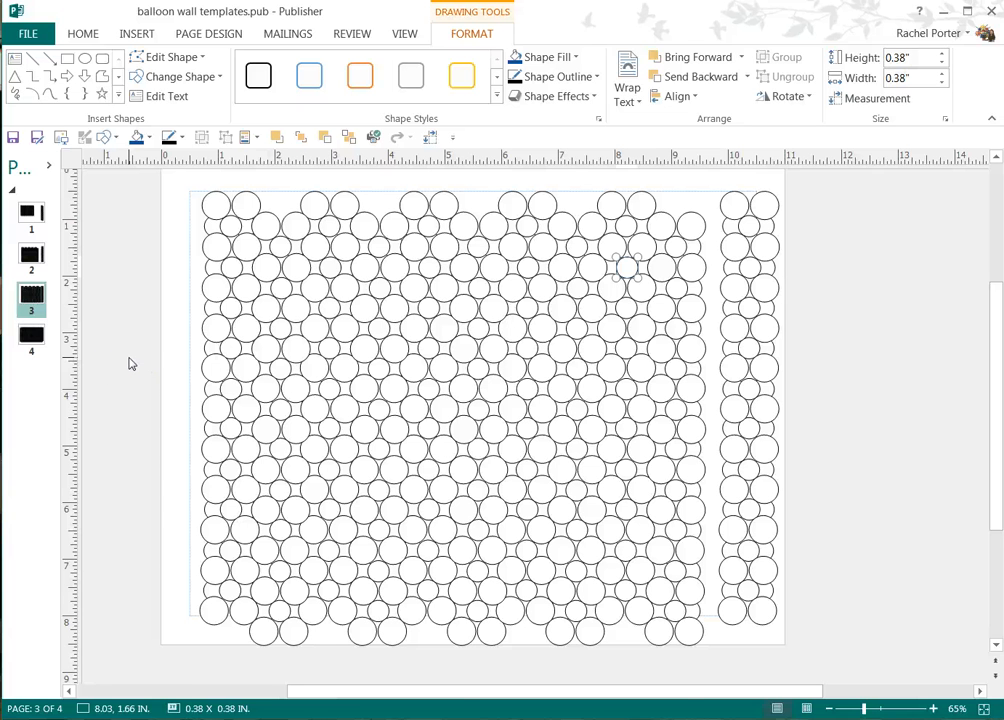
Open page 4 and move the grouped column of circles off the page, past its left edge
click(31, 335)
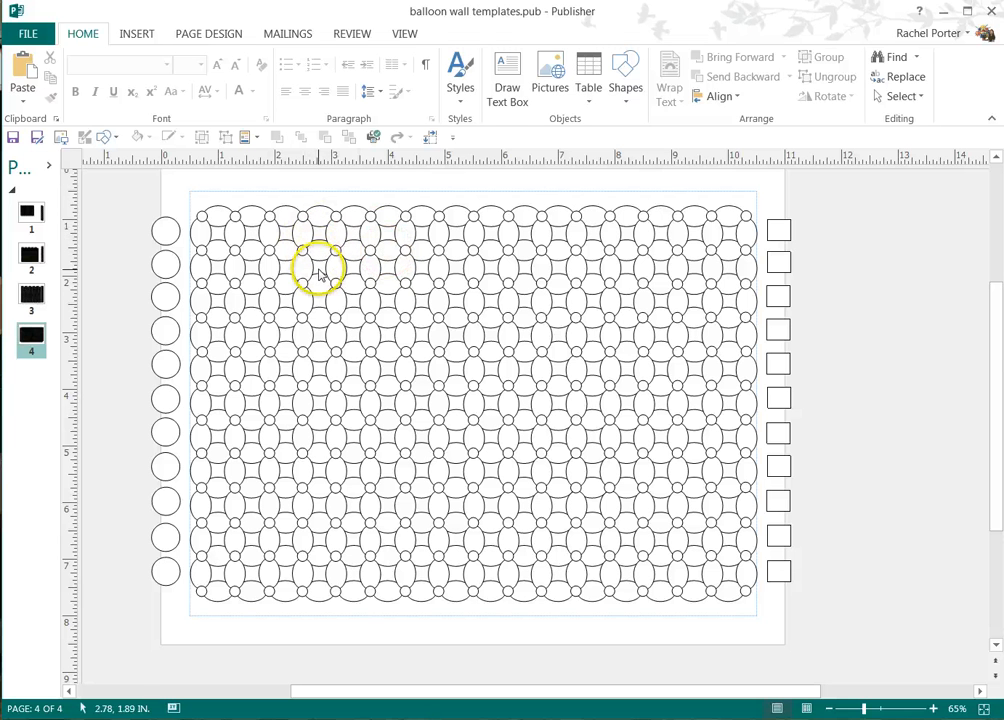
mouse_move(165, 232)
mouse_down()
mouse_move(222, 225)
mouse_move(174, 227)
mouse_up()
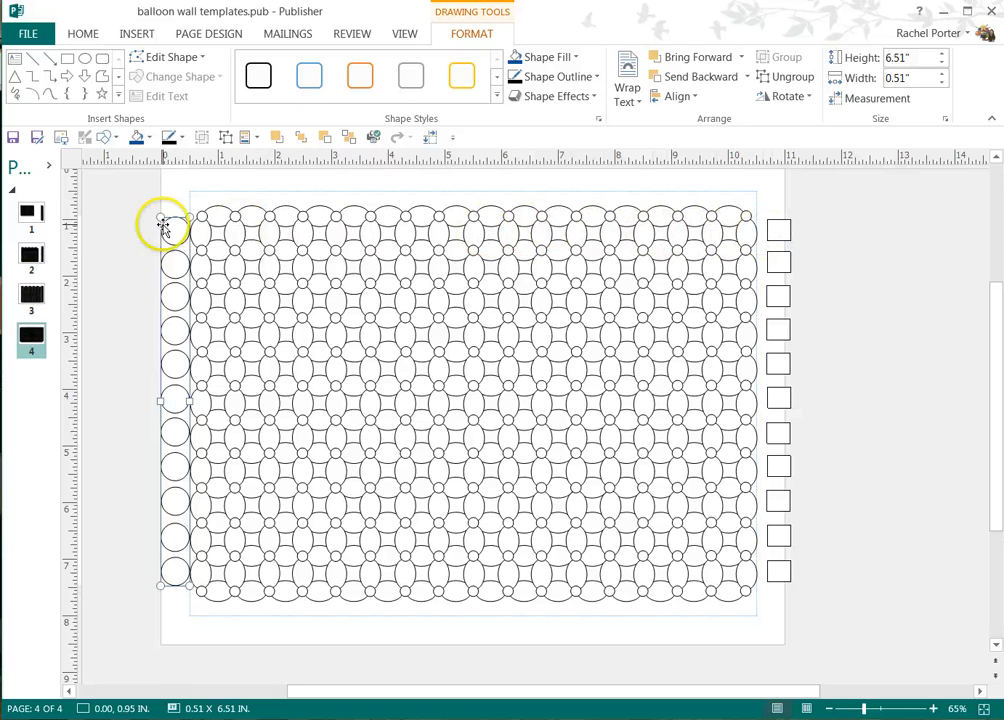
drag(173, 233, 129, 231)
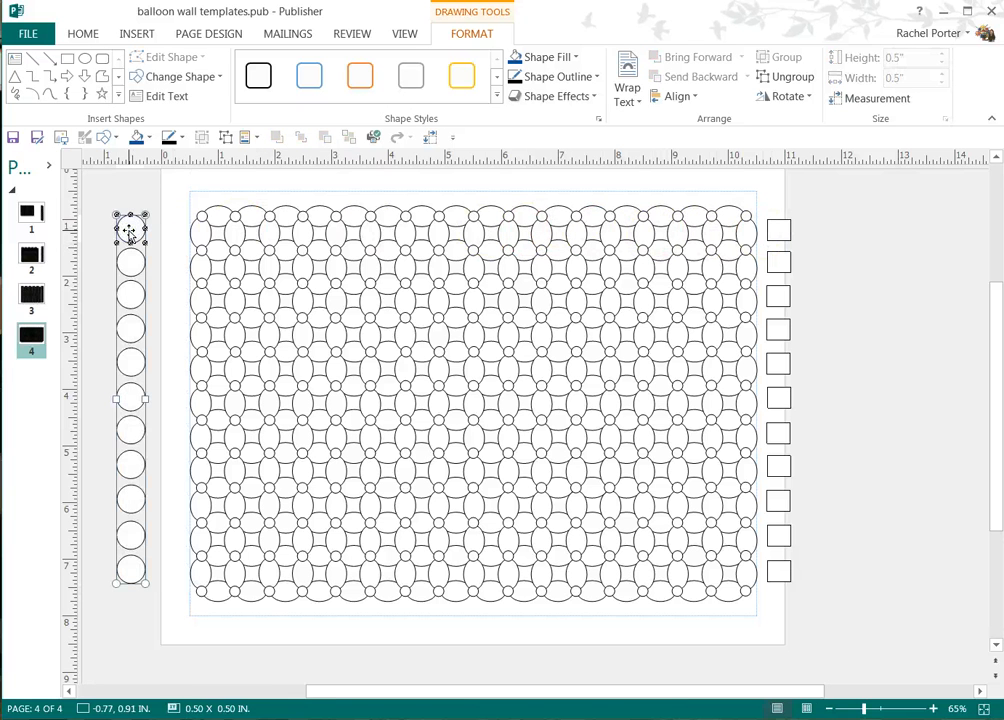
Duplicate the grouped column of circles about a dozen times
key(ctrl+d)
key(ctrl+d)
key(ctrl+d)
key(ctrl+d)
key(ctrl+d)
key(ctrl+d)
key(ctrl+d)
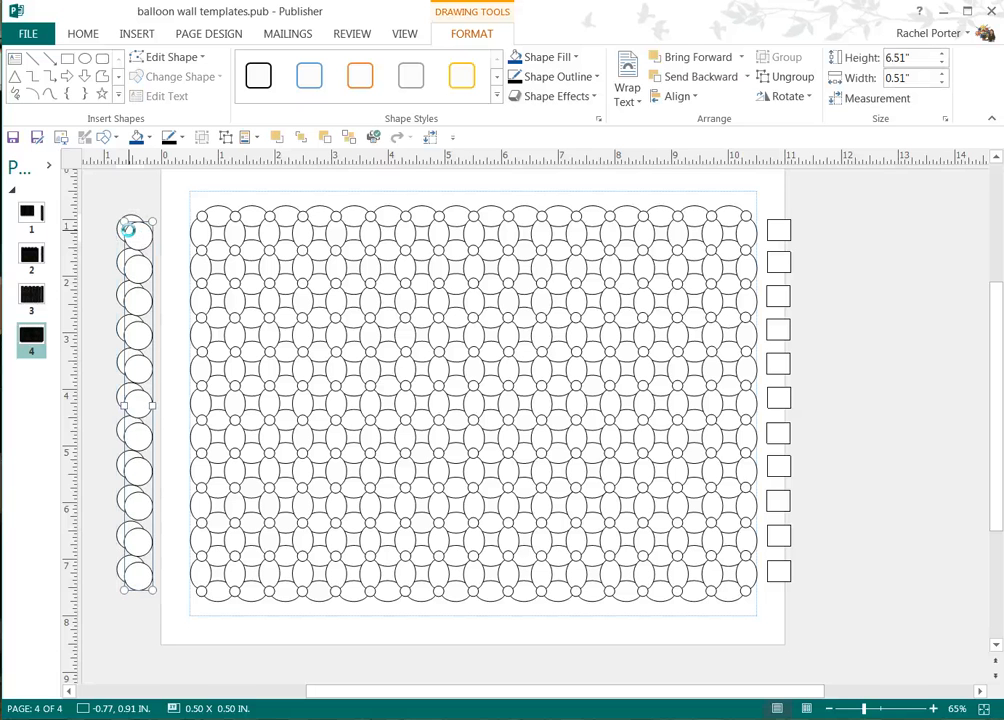
key(ctrl+d)
key(ctrl+d)
key(ctrl+d)
key(ctrl+d)
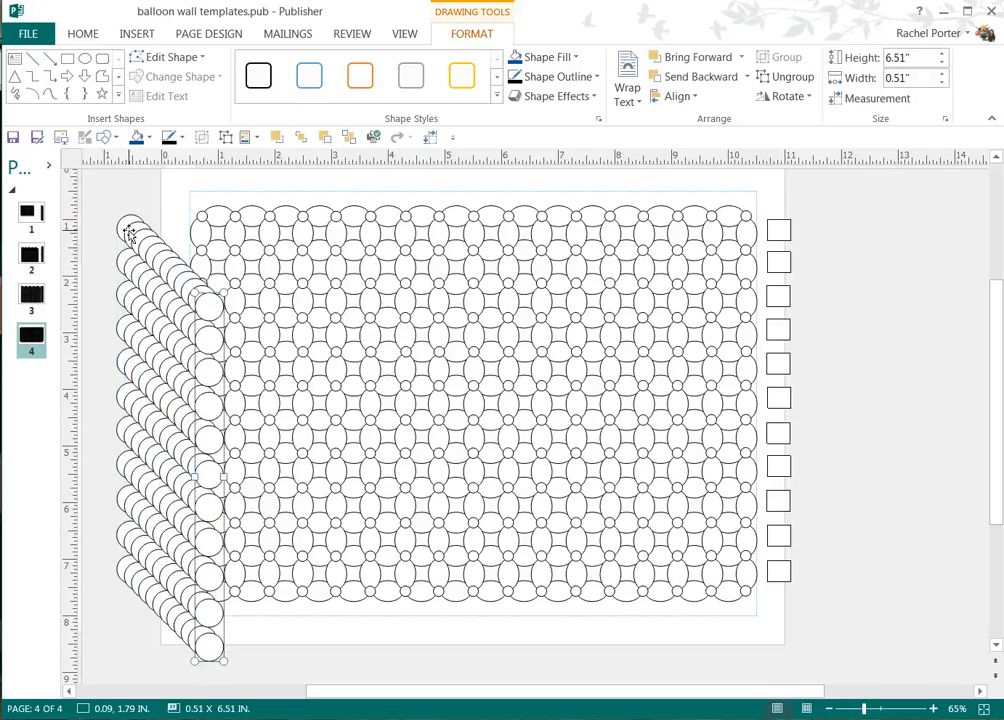
Place three of the duplicated circle columns side by side over neighbouring columns near the middle of the page 4 wall
drag(214, 318, 485, 240)
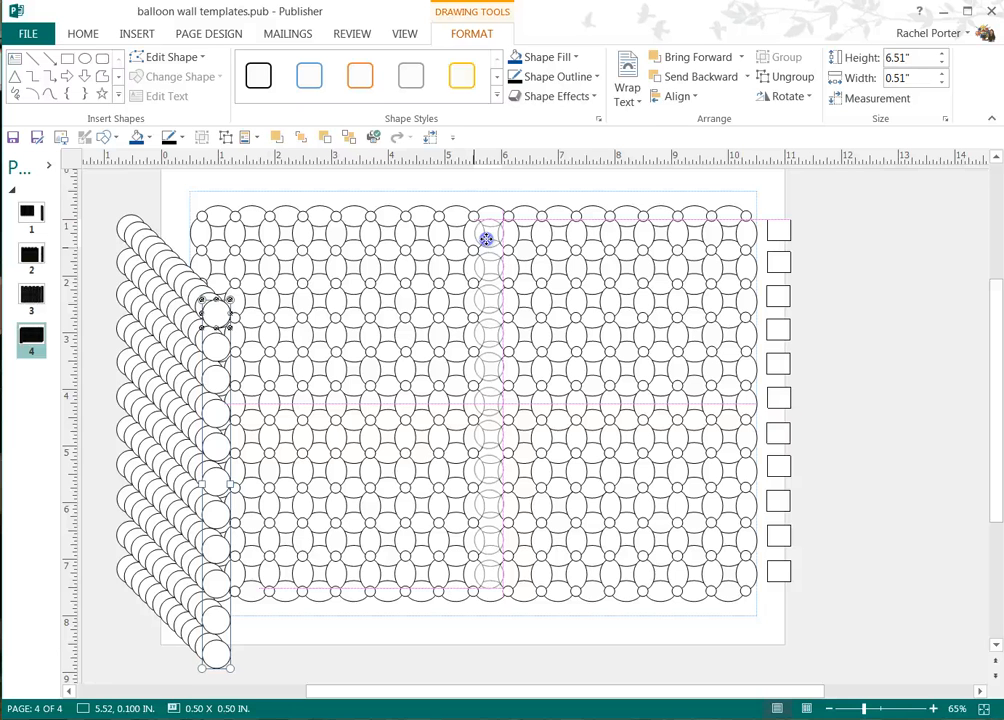
drag(485, 240, 486, 240)
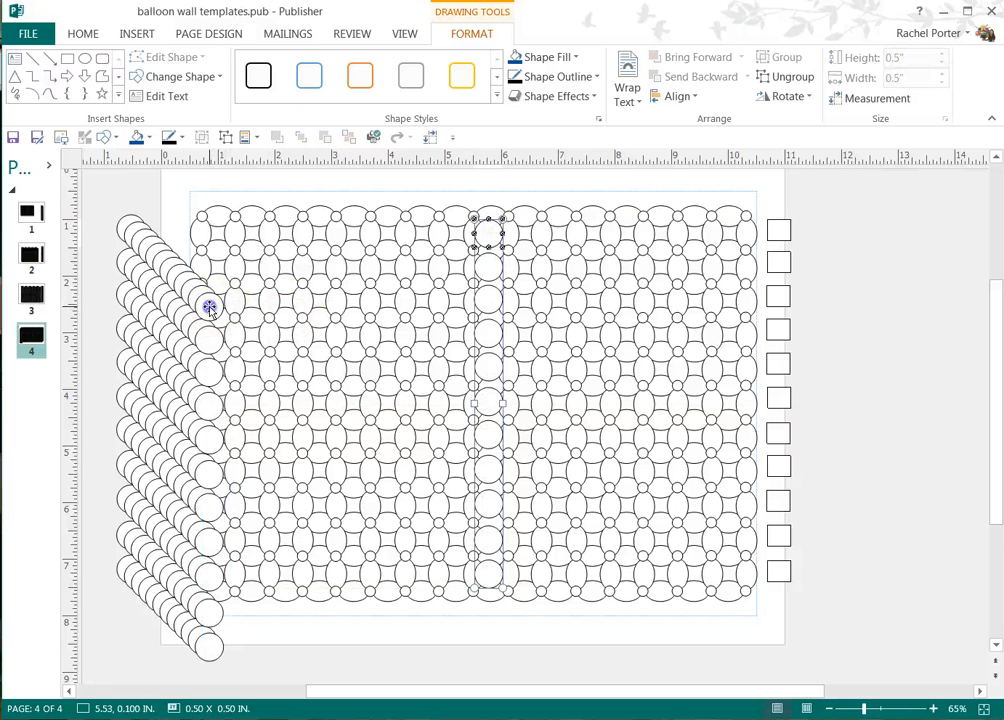
drag(209, 307, 455, 232)
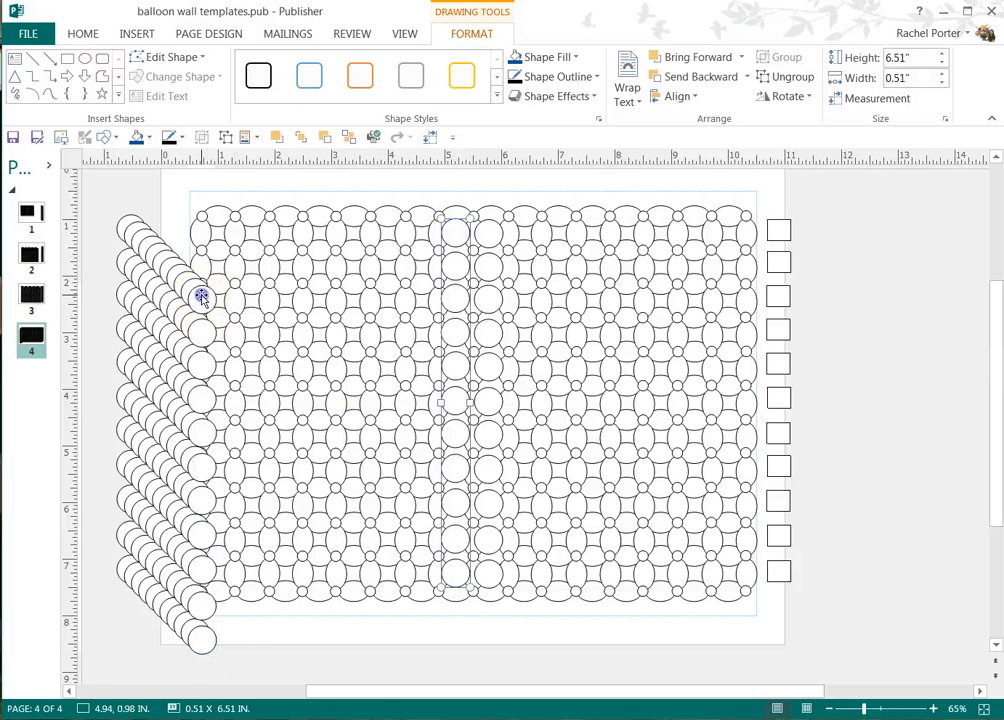
drag(199, 291, 419, 227)
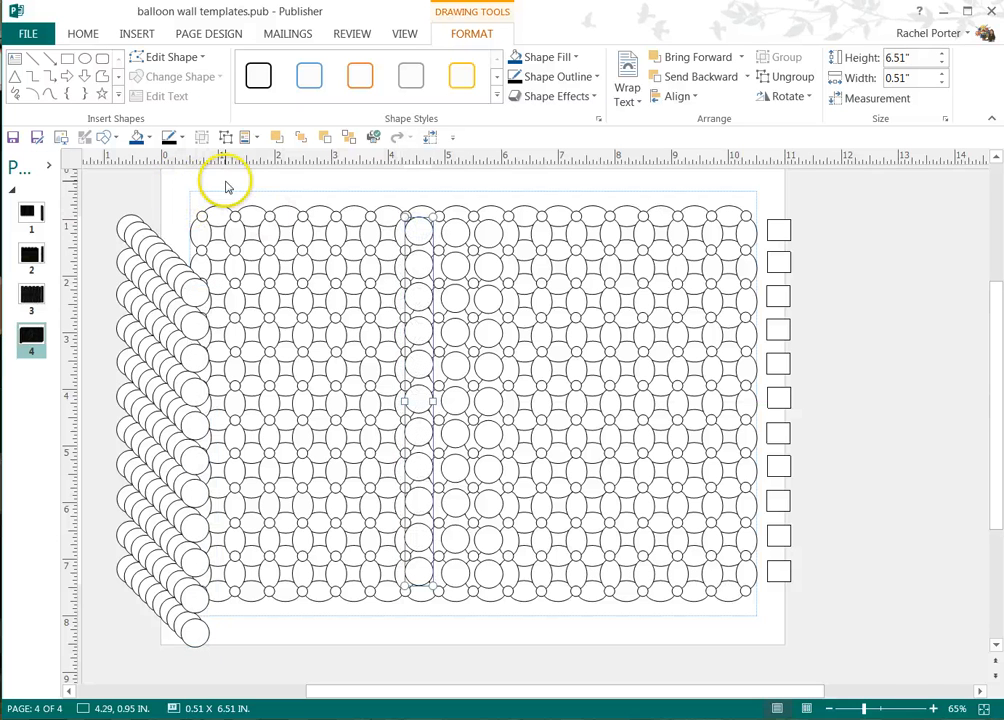
Fill the wall's balloons in the area of about 2.76 by 6.99 inches left of the placed circle columns with blue
drag(225, 181, 405, 628)
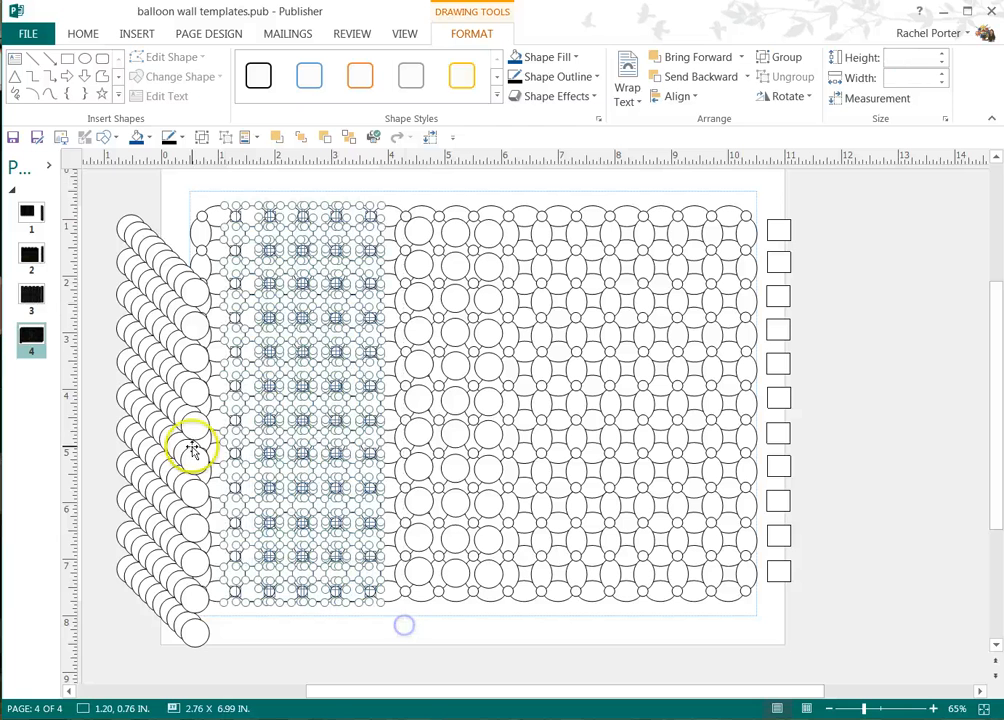
click(136, 137)
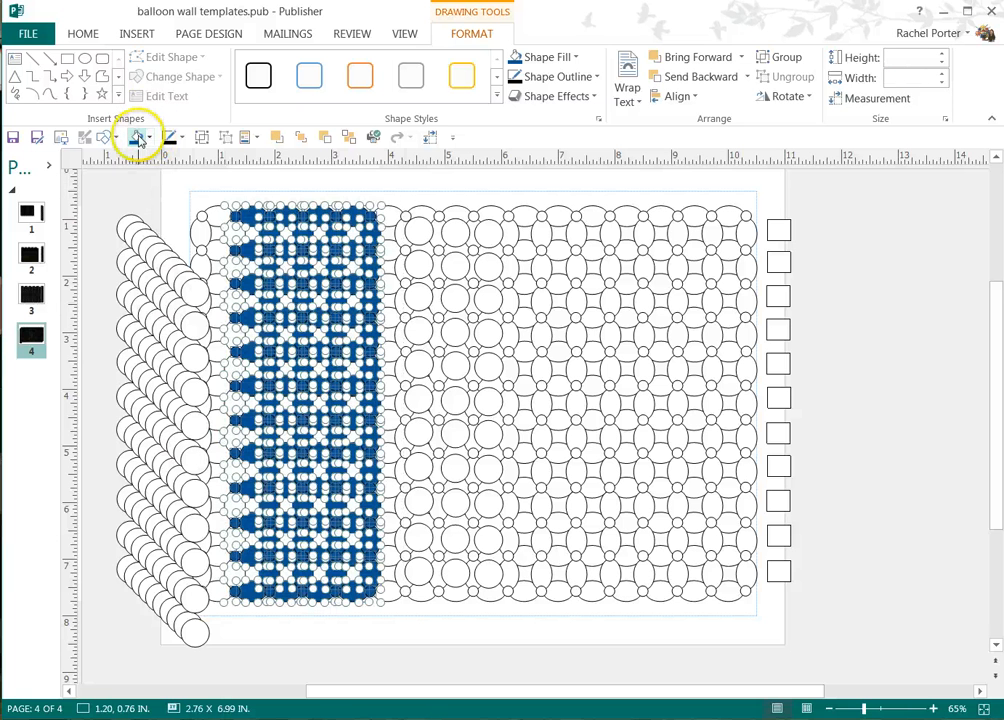
Fill the eight small circles along the top two rows of the blue section, excluding its leftmost column, with light orange
click(155, 189)
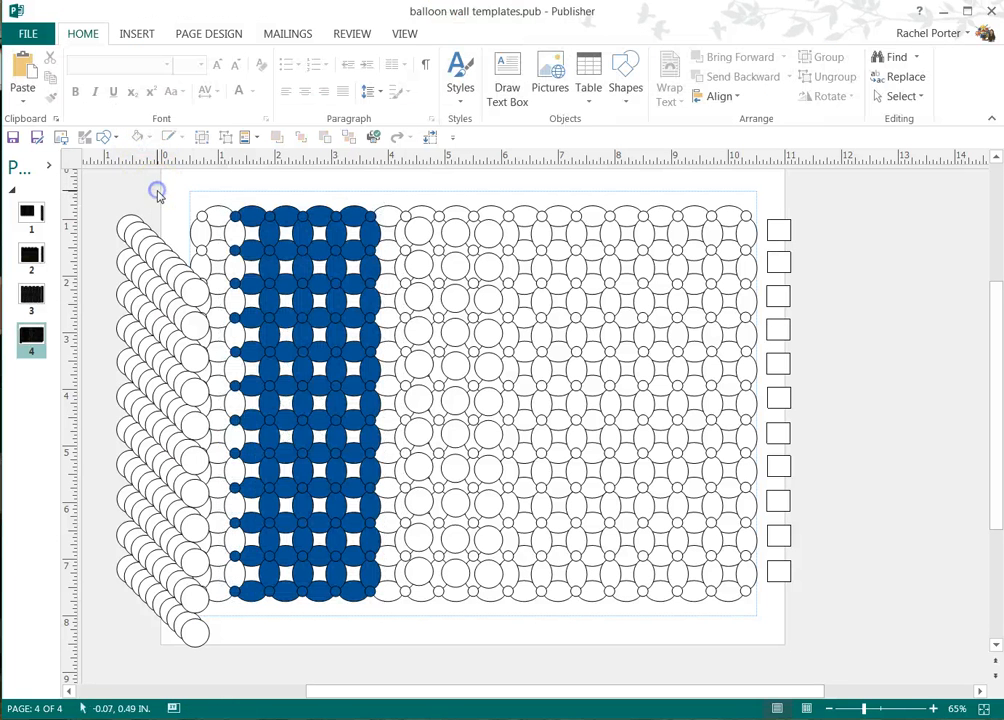
click(268, 214)
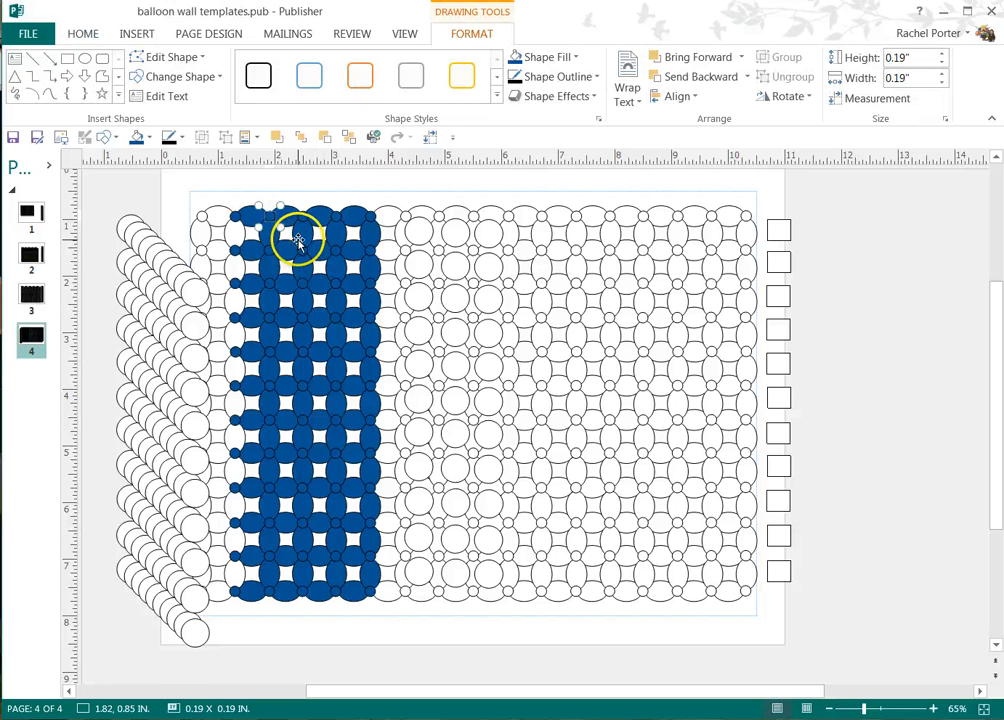
shift+click(303, 214)
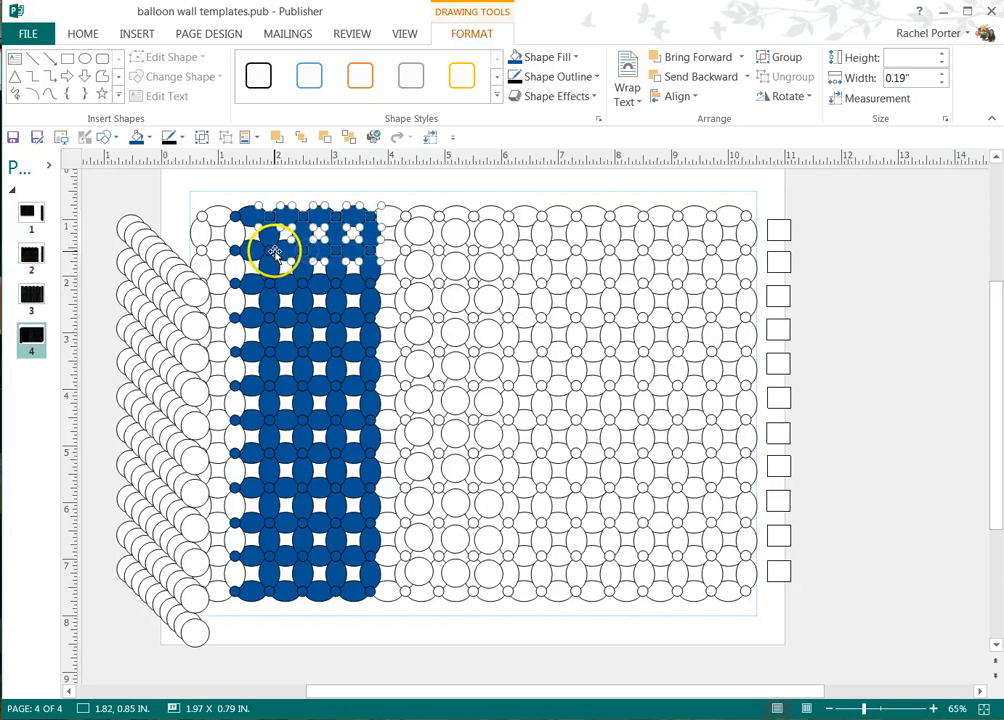
click(150, 138)
click(164, 203)
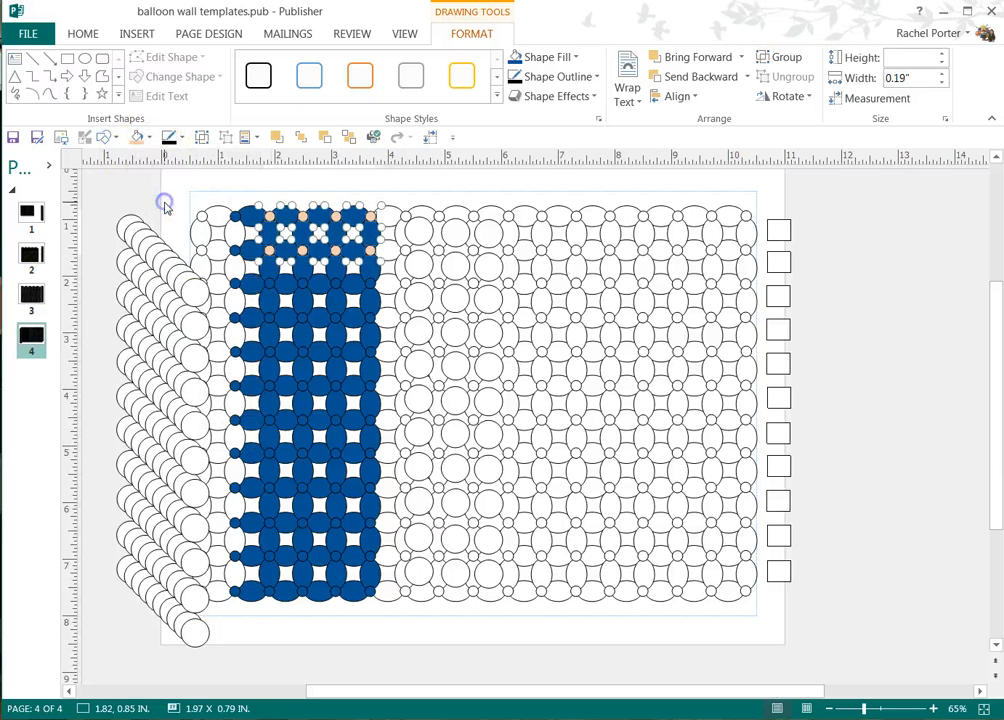
click(358, 186)
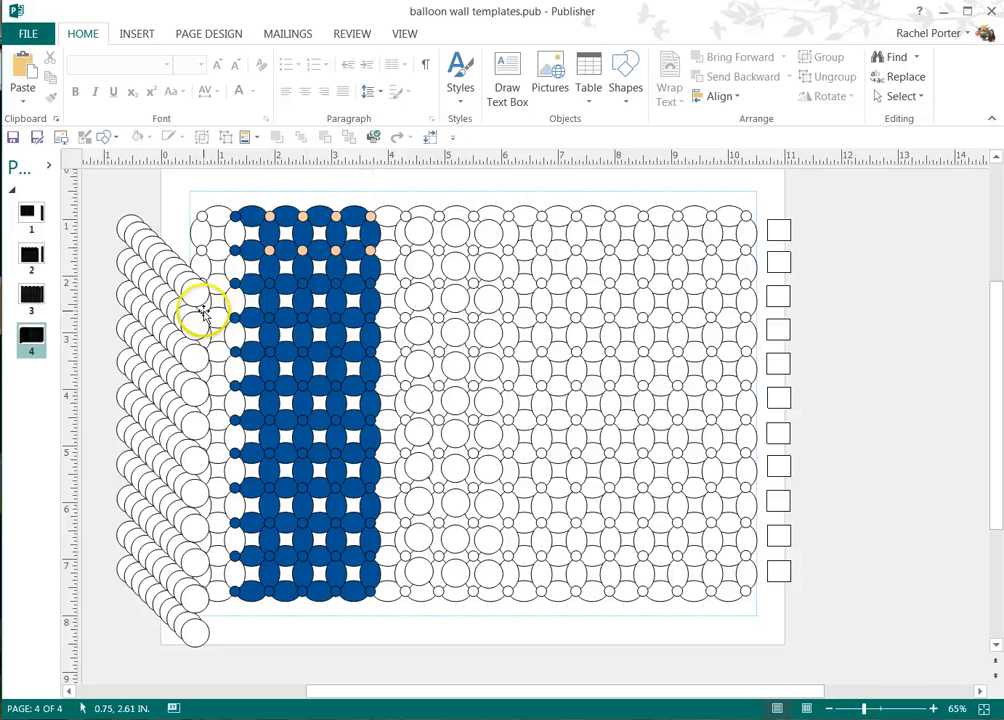
Place a spare circle column over the rightmost gaps of the blue section and fill it with gold
drag(198, 295, 350, 231)
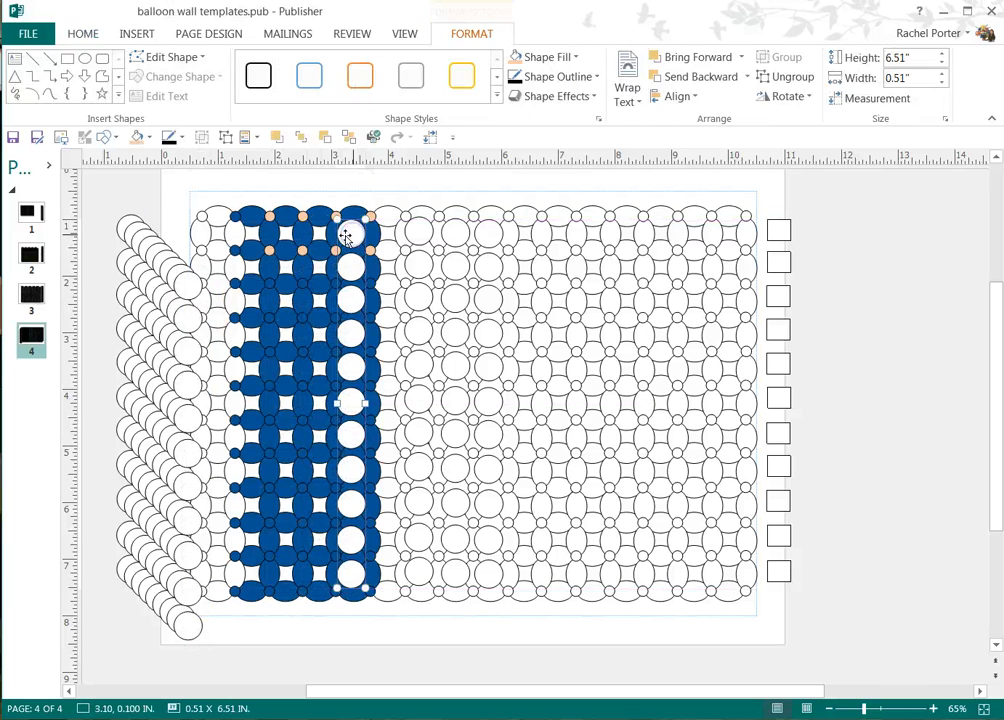
click(149, 139)
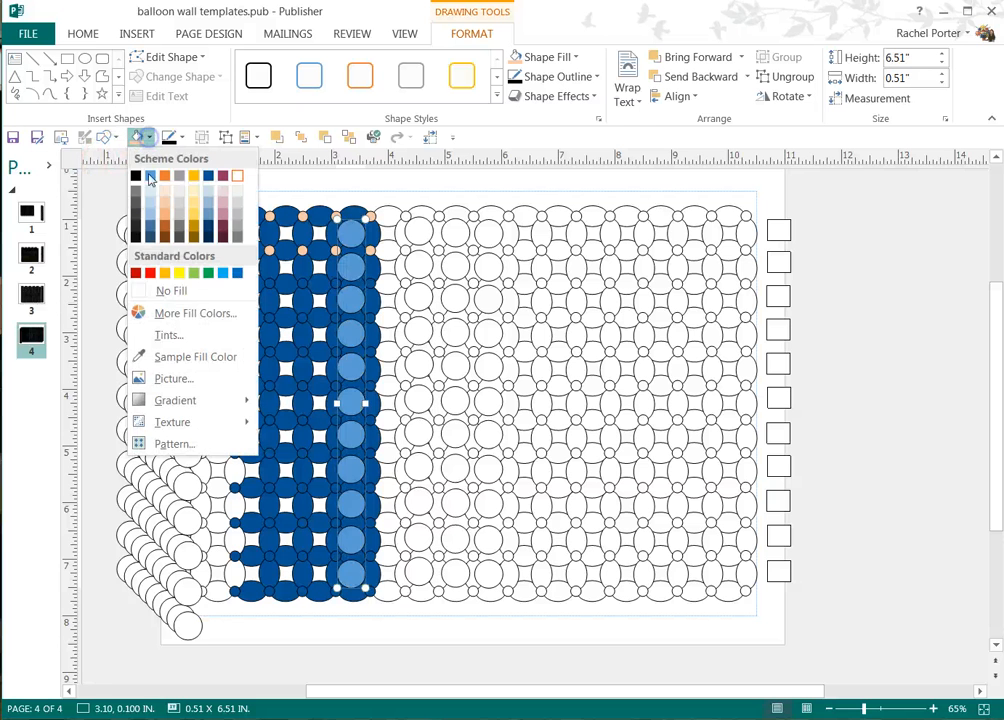
click(162, 276)
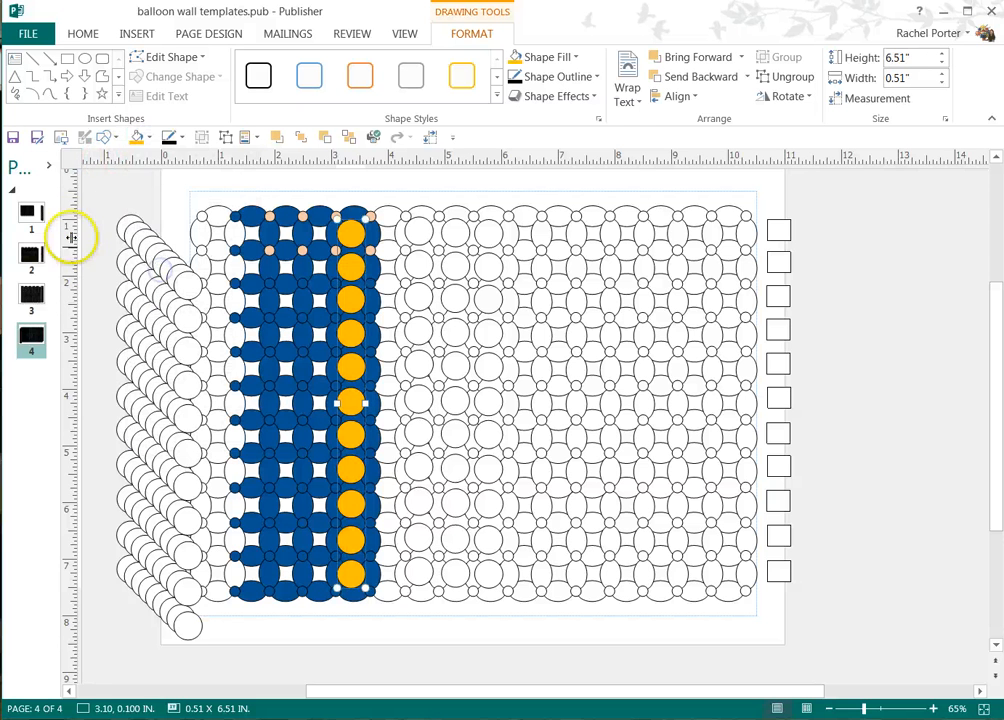
click(99, 178)
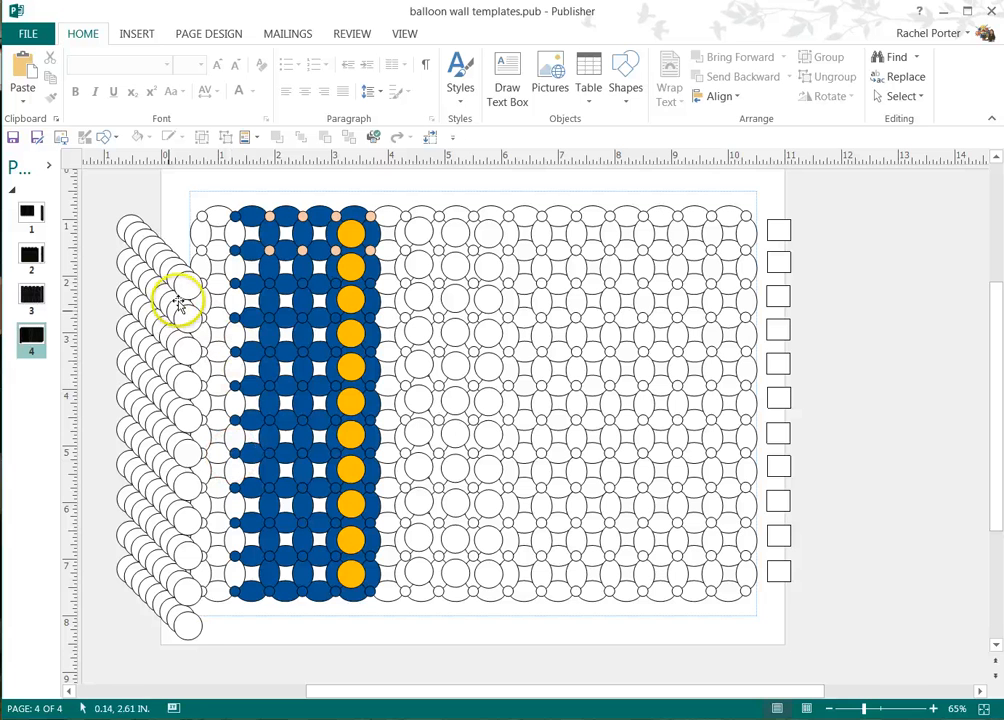
Place another spare circle column directly left of the gold column and fill it with the same gold
mouse_move(184, 289)
mouse_down()
mouse_move(272, 265)
mouse_move(320, 224)
mouse_move(317, 234)
mouse_up()
click(134, 137)
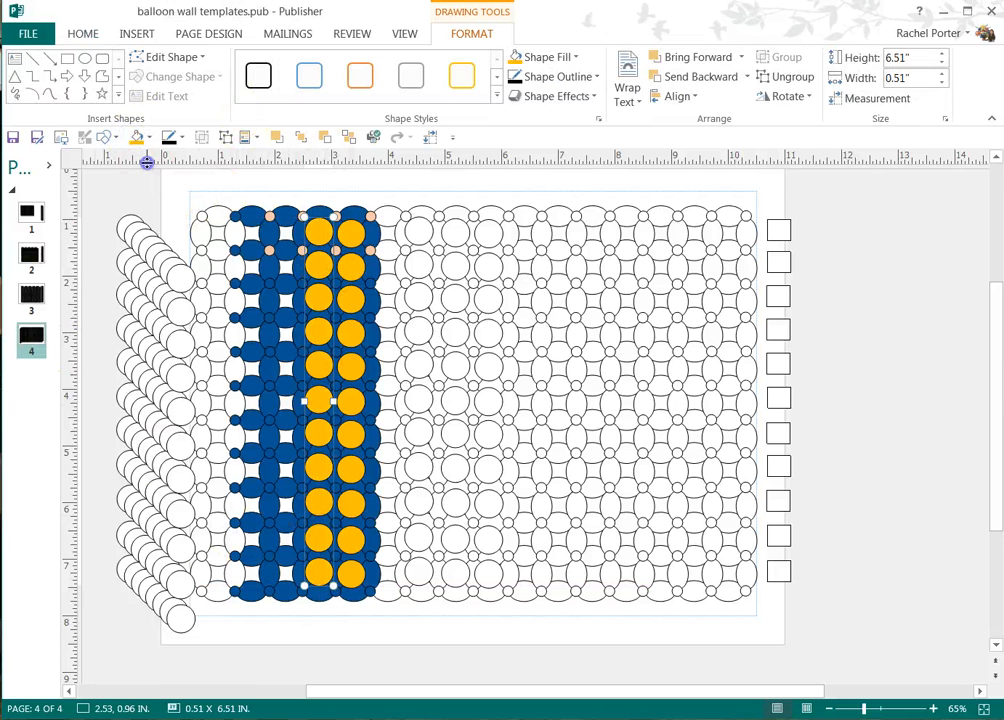
click(190, 253)
Ungroup a third circle column placed left of the gold ones and fill its first, third, fifth and eighth circles with green
drag(179, 273, 285, 231)
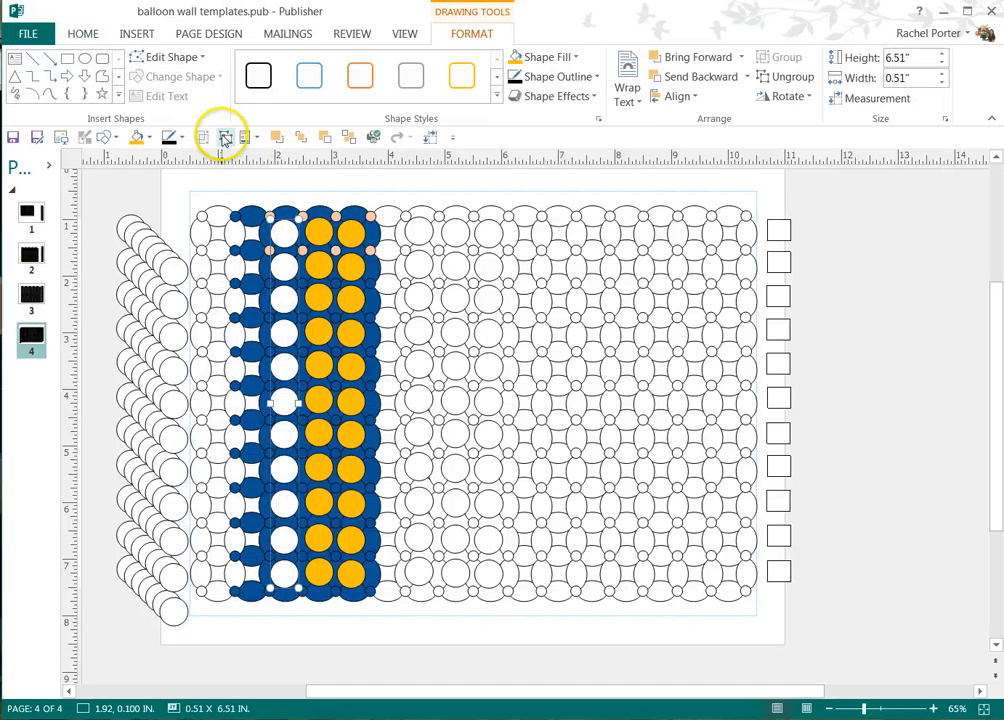
click(152, 197)
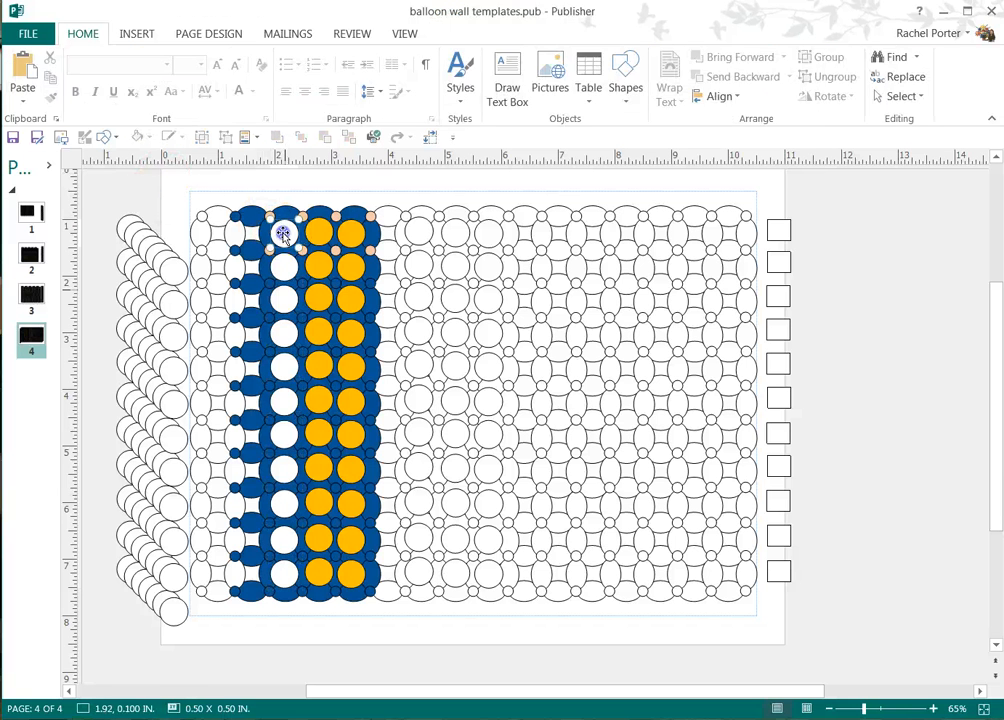
click(284, 297)
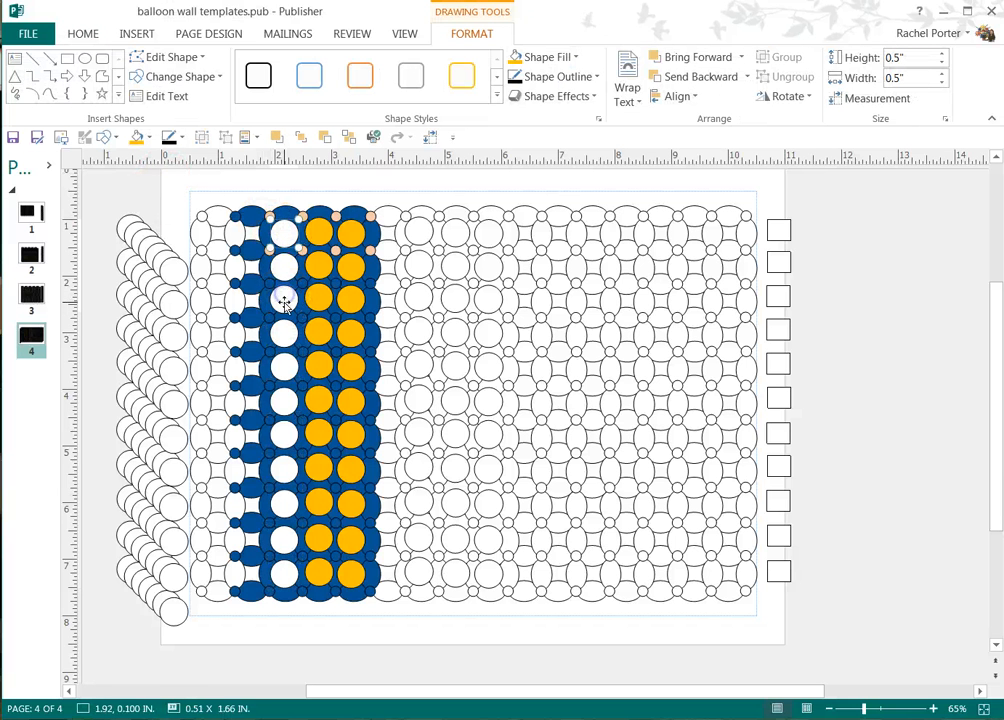
shift+click(283, 368)
shift+click(285, 440)
shift+click(287, 474)
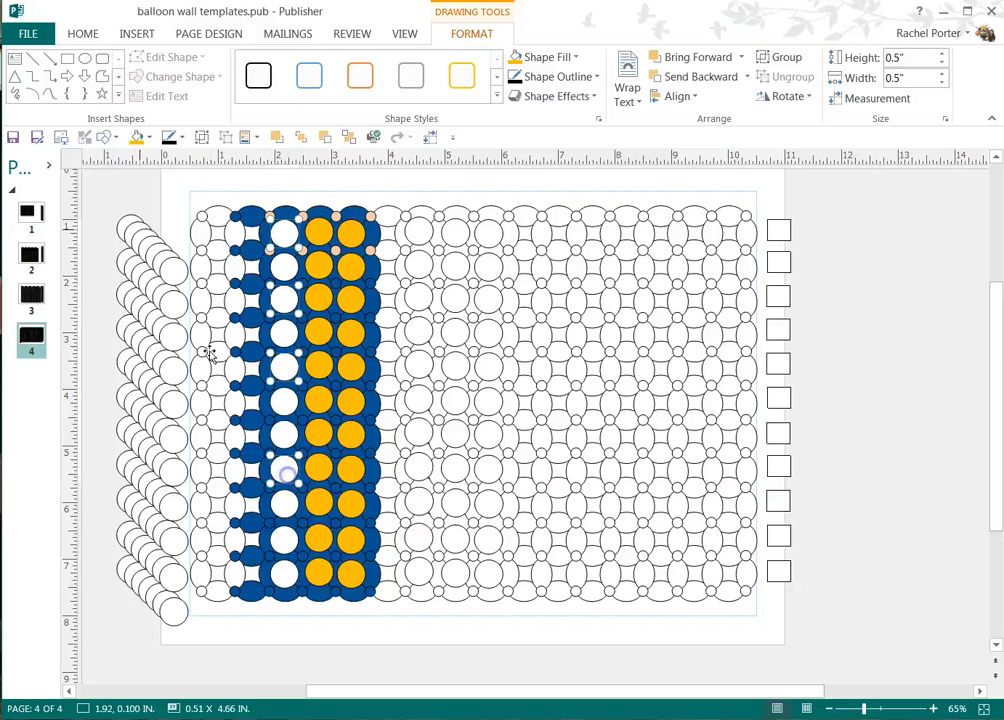
click(147, 137)
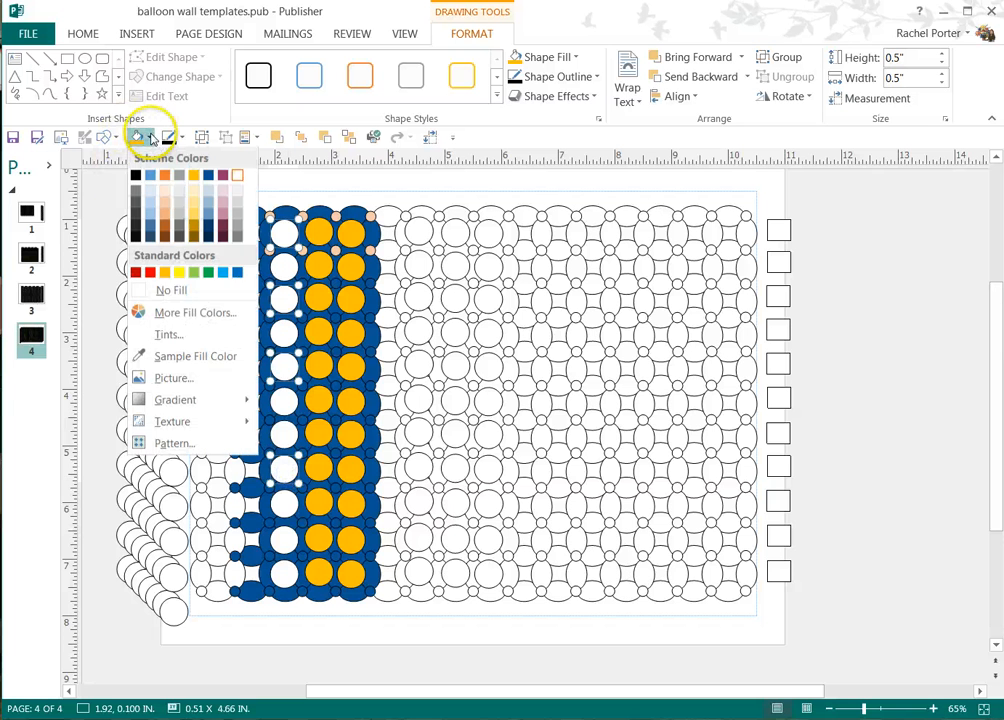
click(196, 274)
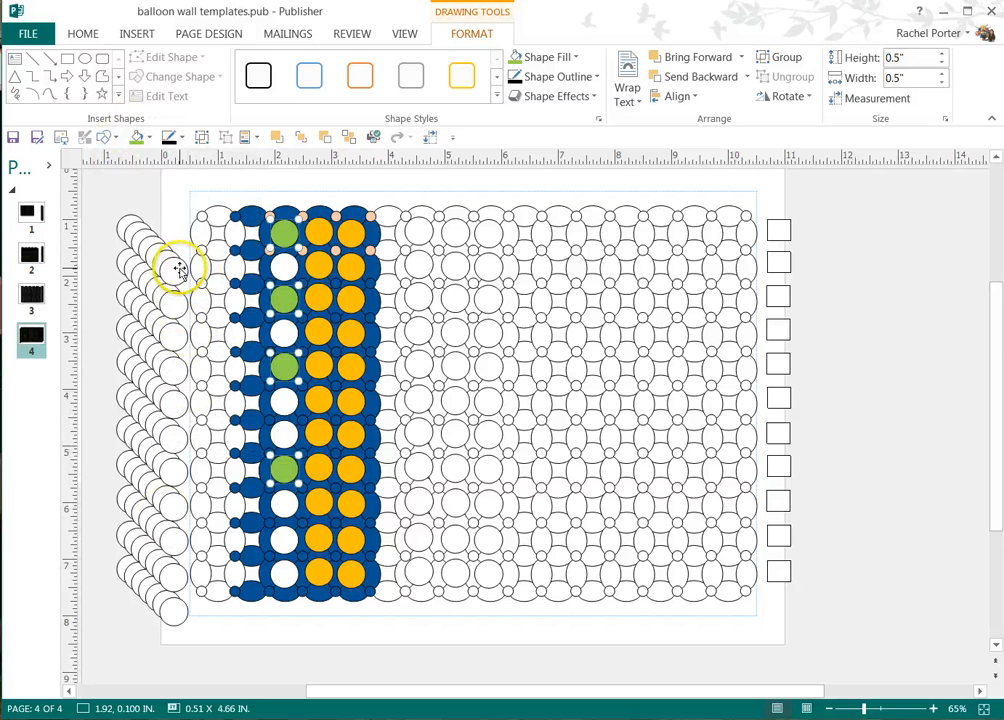
Place a fourth circle column over the leftmost gaps of the blue section and fill only its top circle with green
mouse_move(178, 270)
mouse_down()
mouse_move(197, 233)
mouse_move(273, 224)
mouse_move(251, 226)
mouse_up()
click(101, 190)
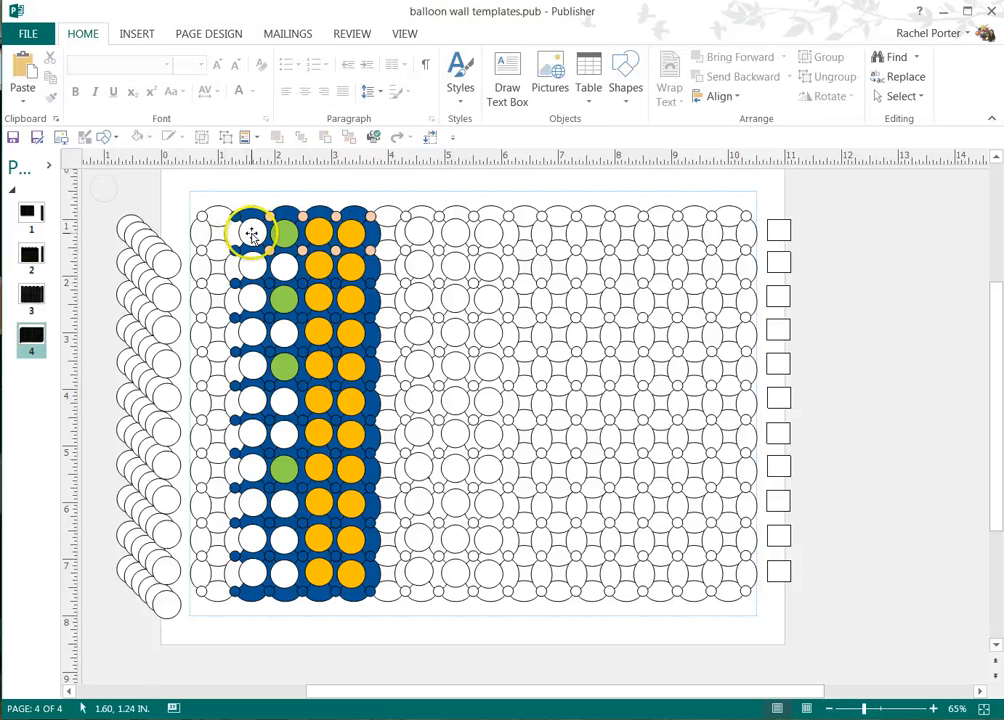
click(251, 233)
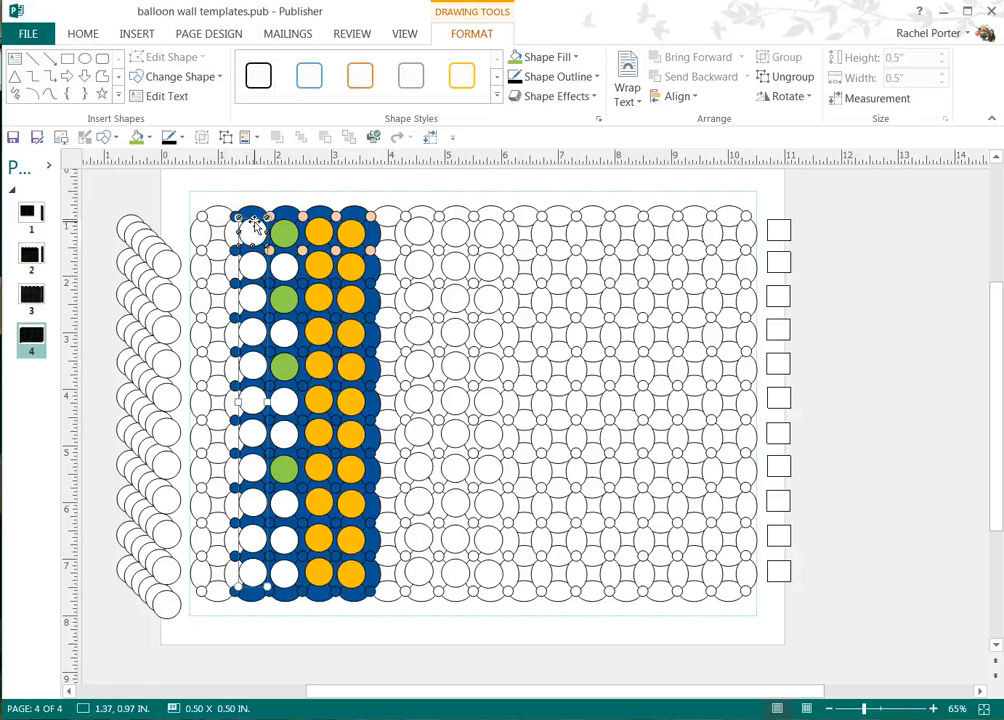
click(136, 137)
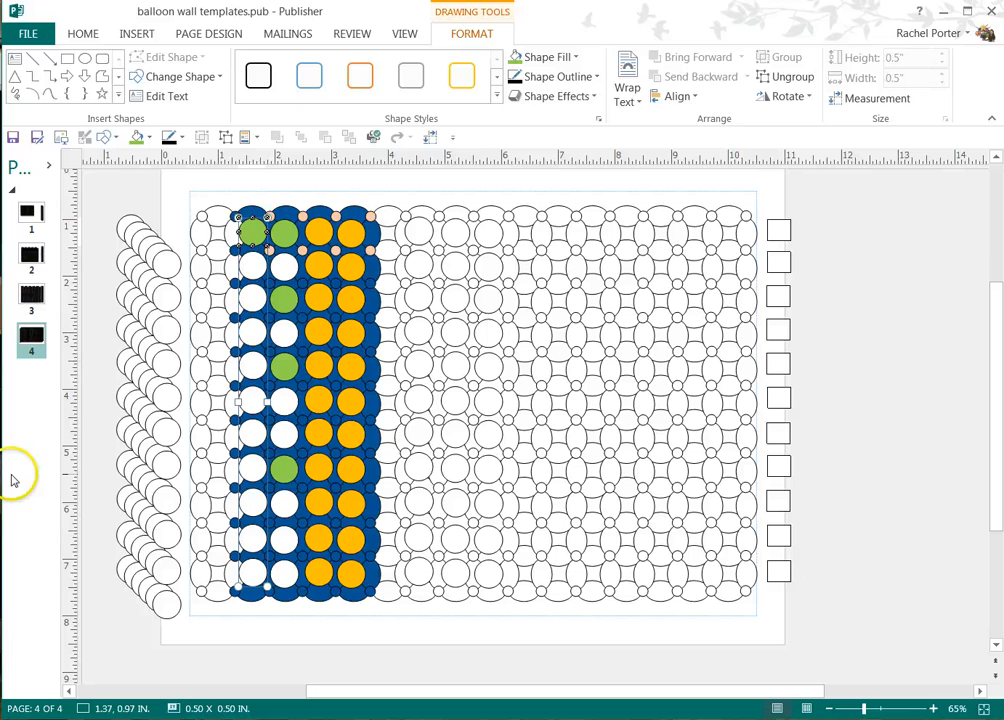
Fill the fifth circle of the middle column in the white section's circle trio green, then fill the trio's whole left column green
click(455, 369)
click(455, 369)
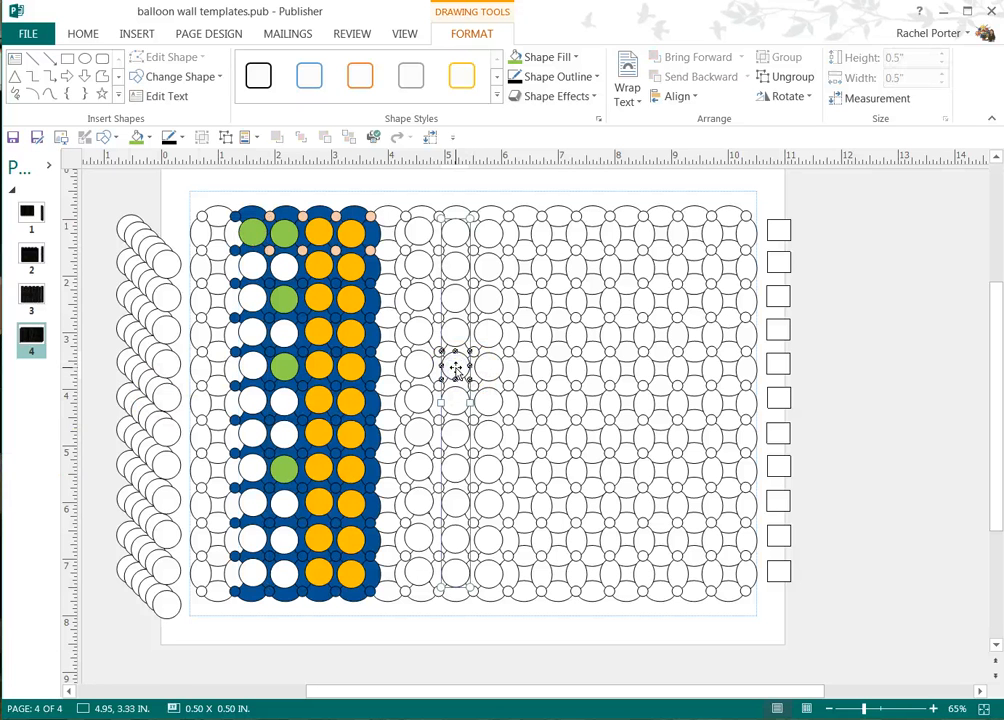
click(136, 137)
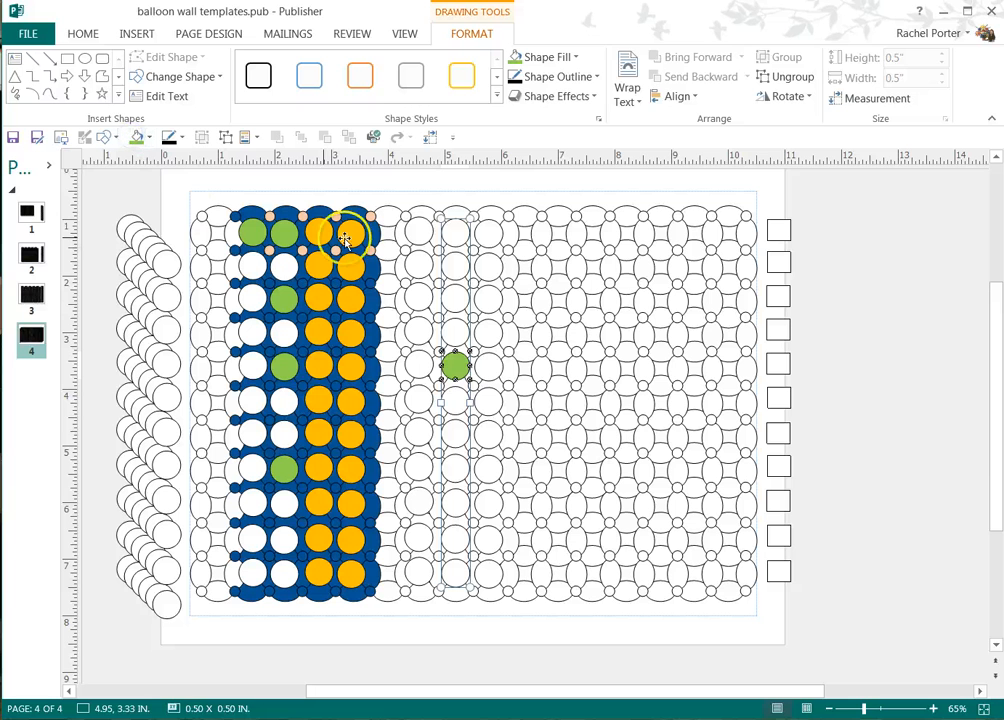
click(426, 230)
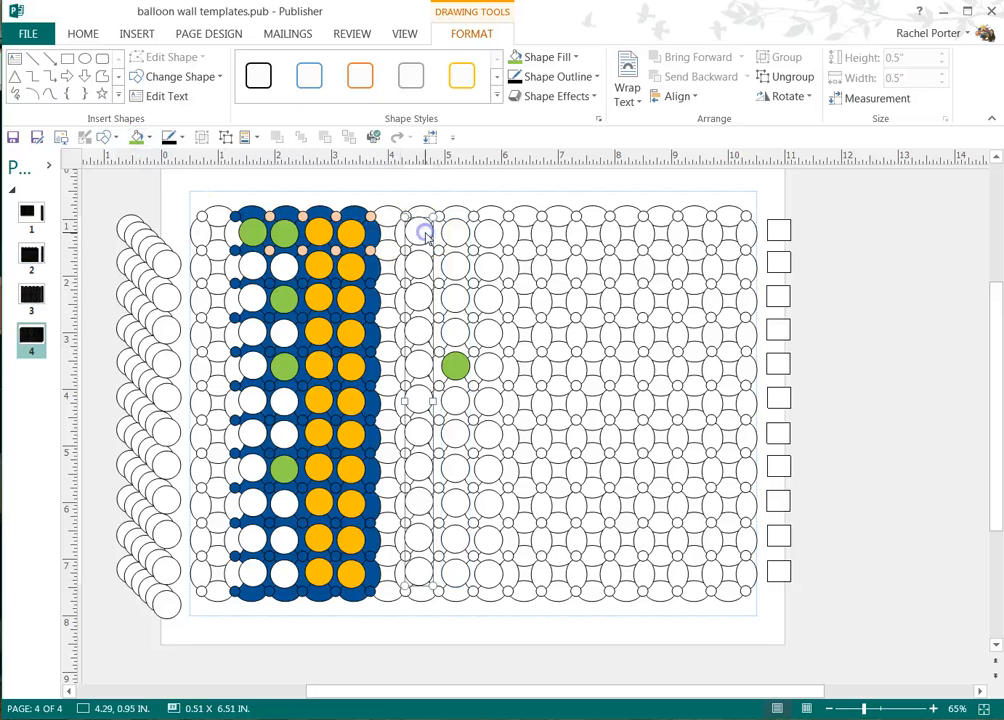
click(137, 137)
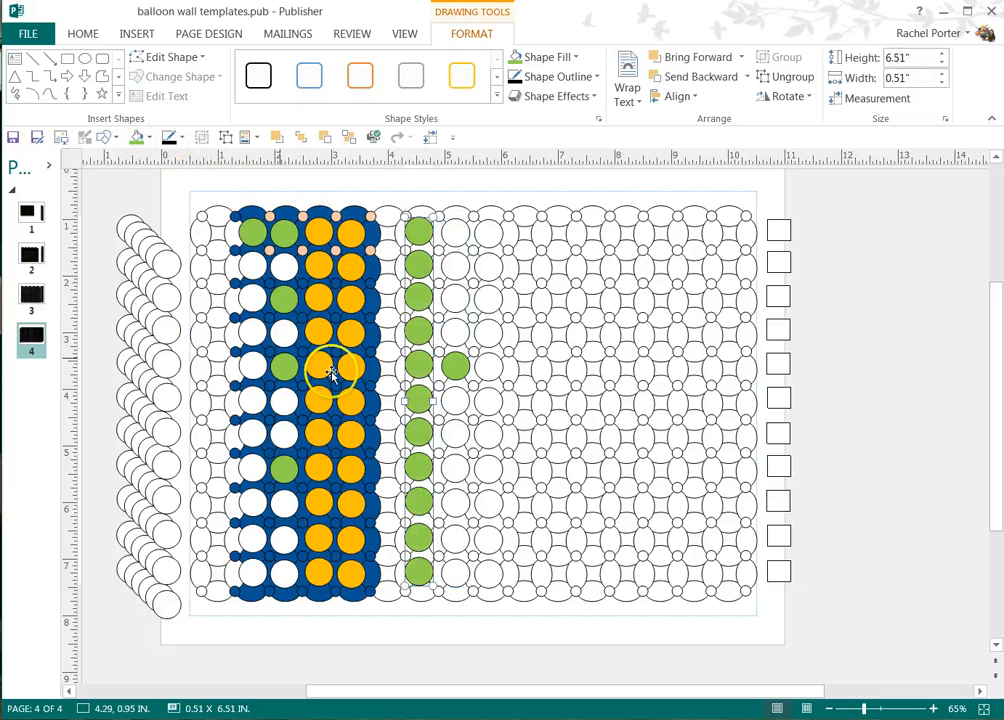
Place a spare circle column over the wall's first gaps, filling it green except for its fifth circle in light orange
drag(173, 264, 215, 232)
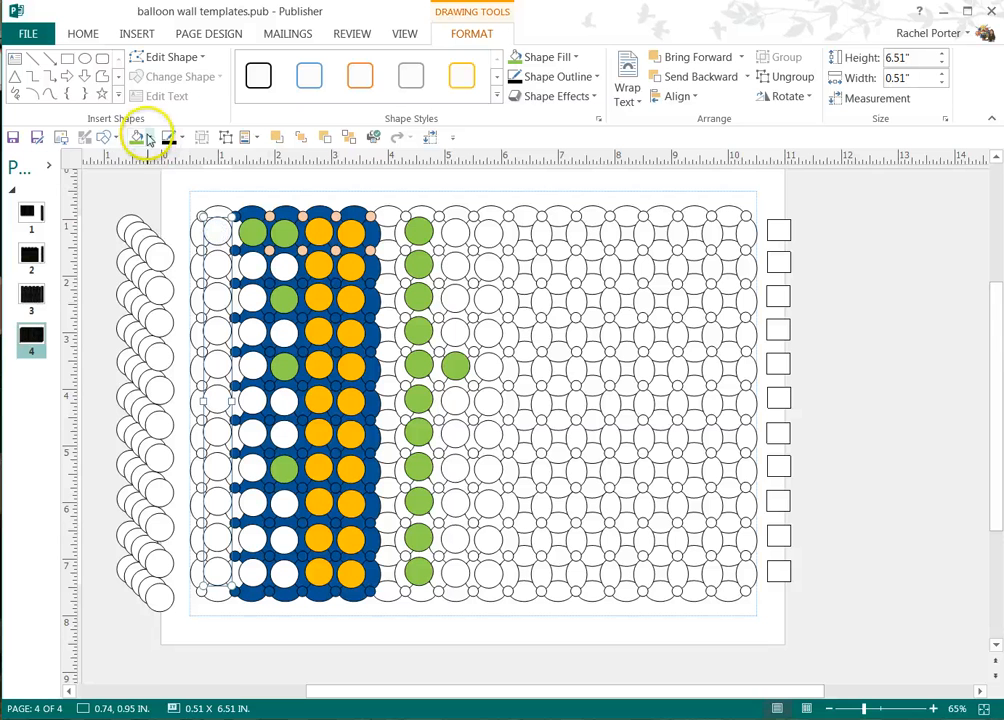
click(137, 136)
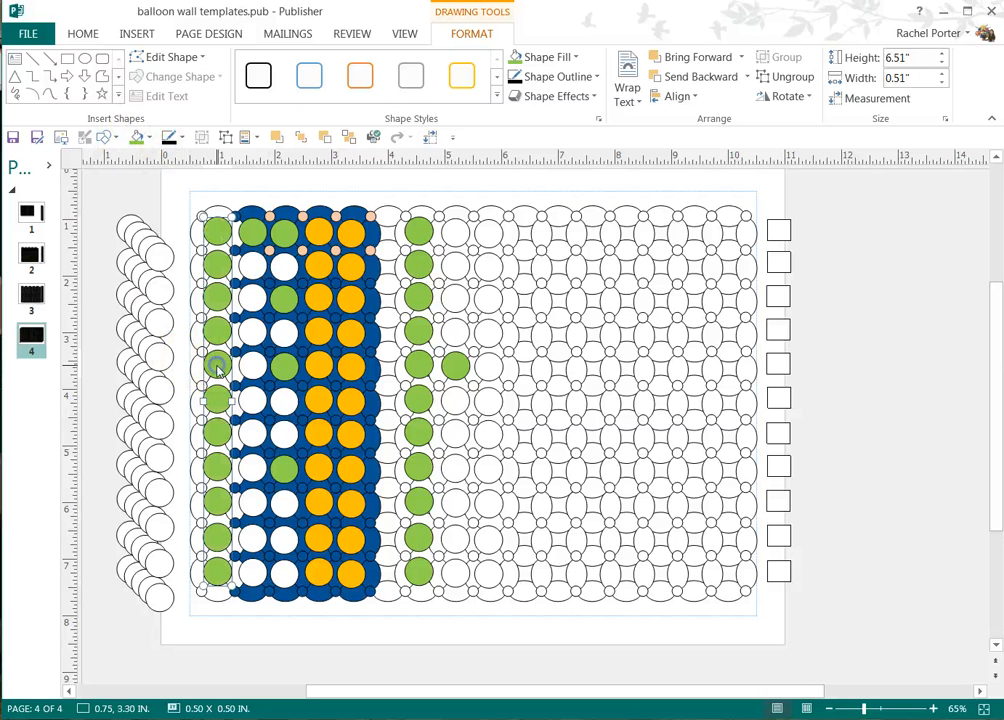
click(145, 137)
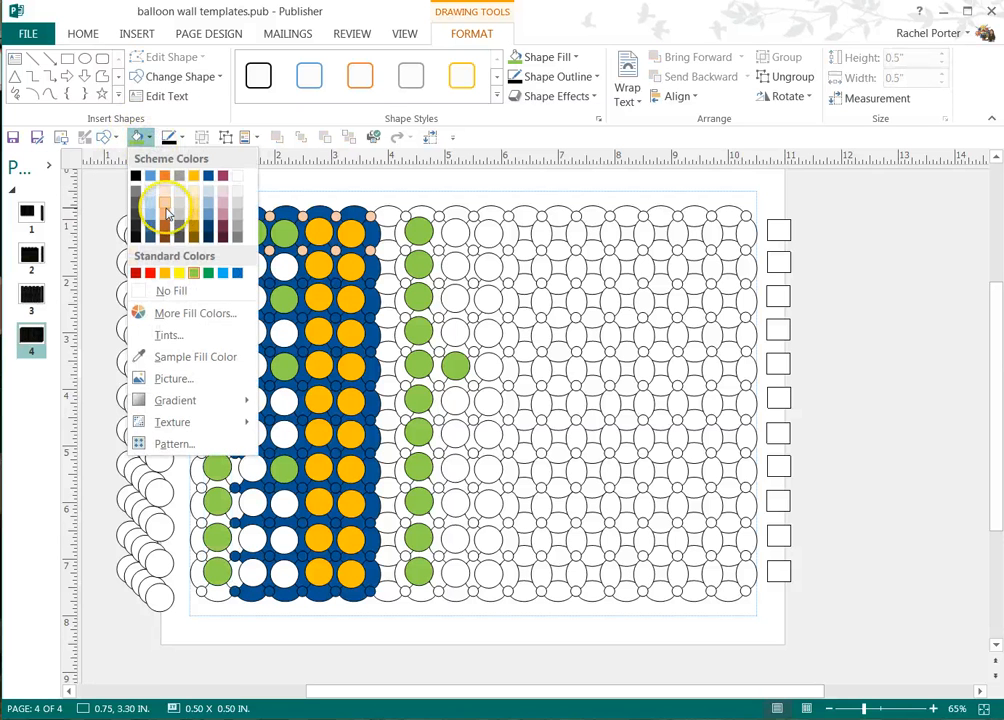
click(167, 212)
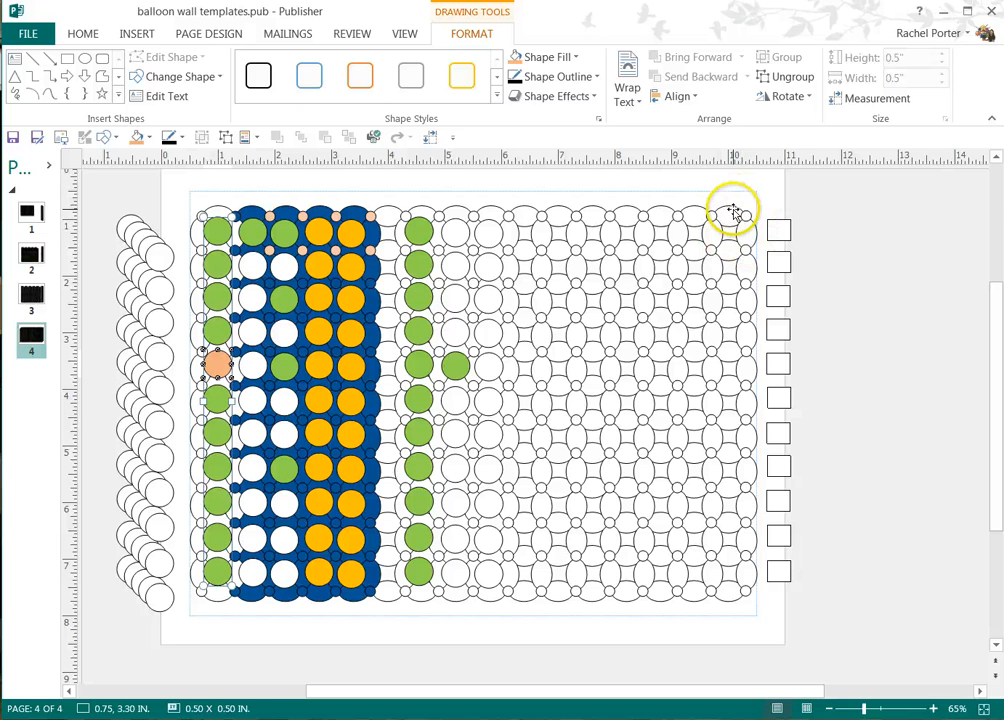
Move the grouped column of squares from the page's right edge over the gaps between the wall's last two balloon columns
click(766, 231)
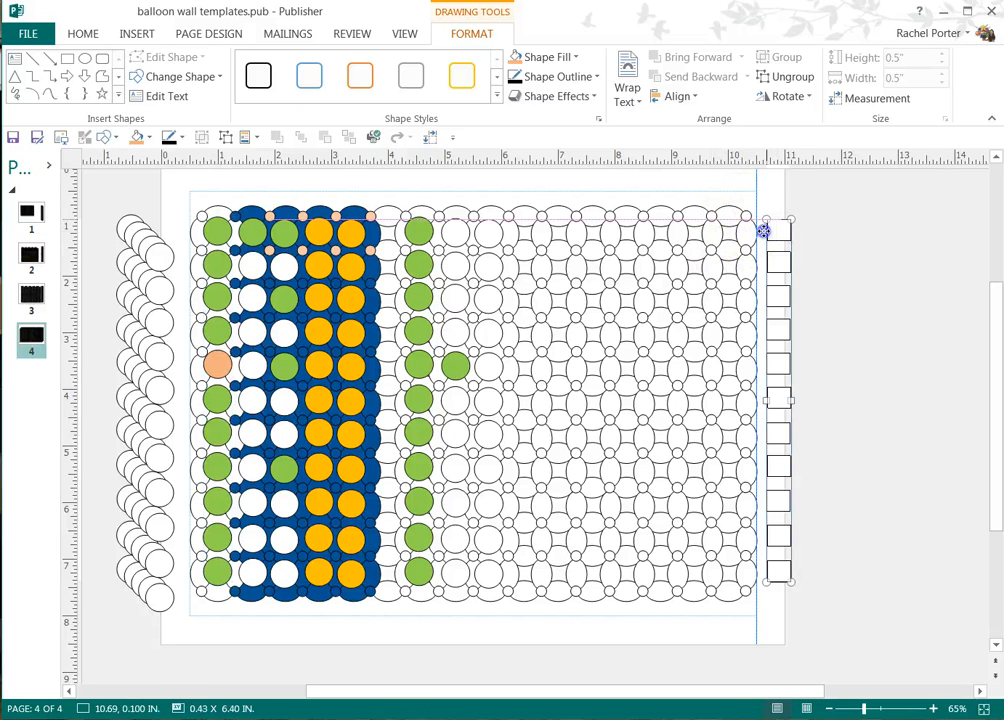
drag(763, 231, 737, 232)
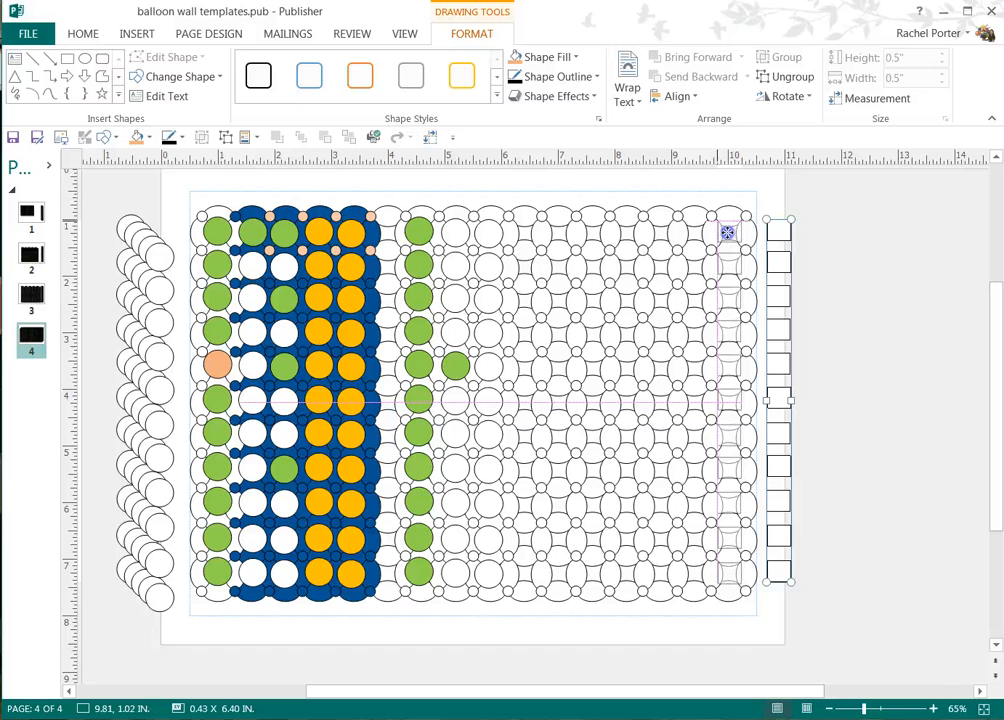
drag(727, 233, 725, 231)
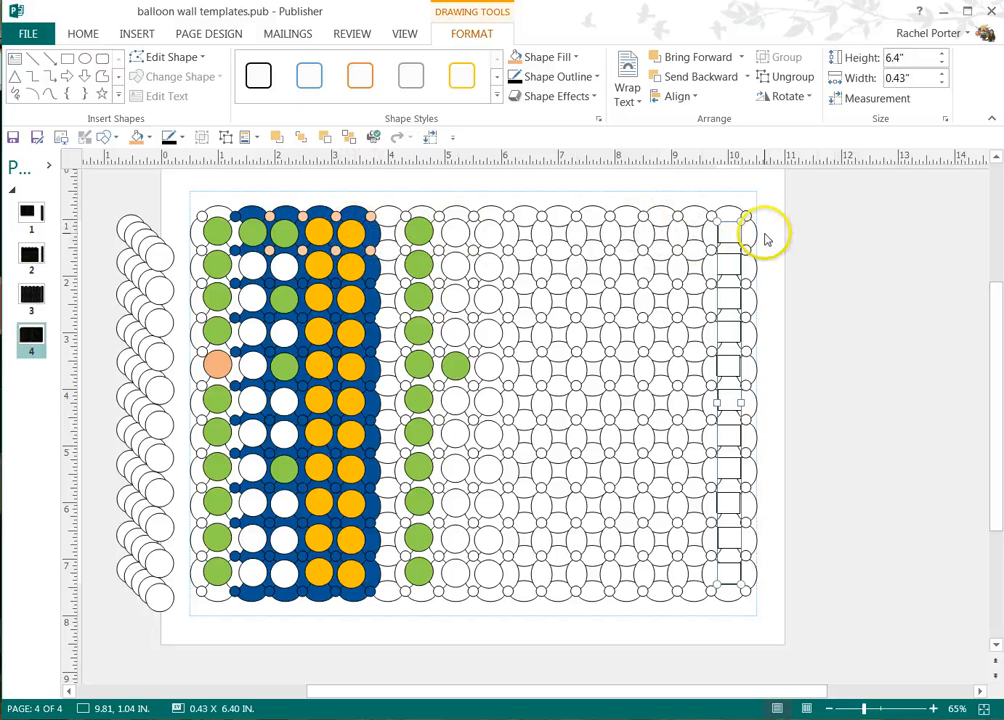
Send the grouped column of squares to the back, behind the wall's balloons
click(730, 234)
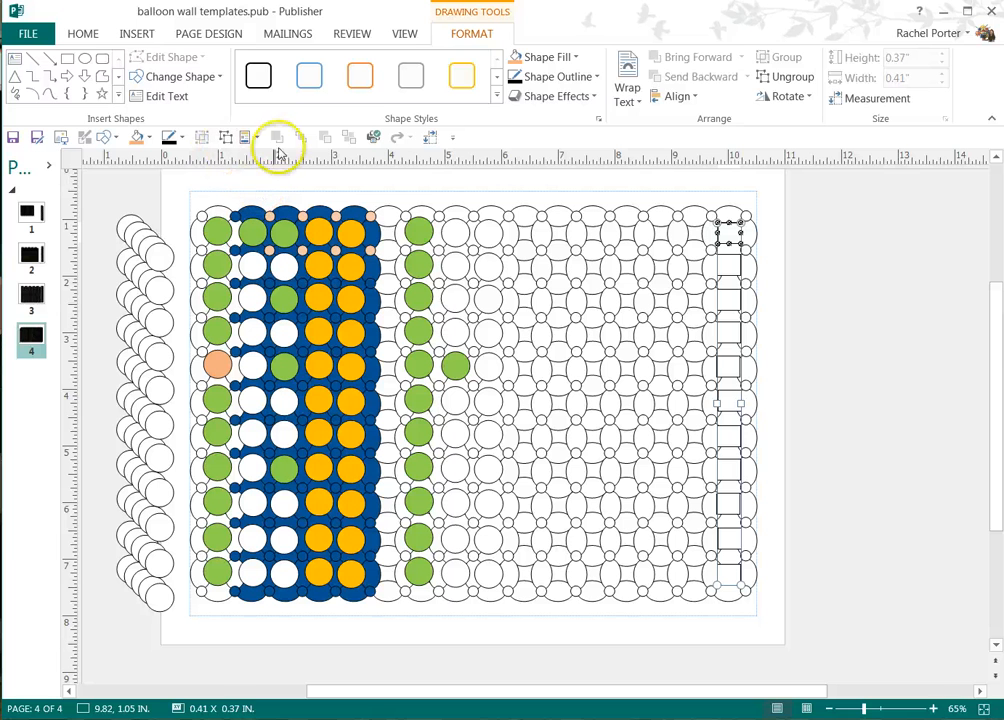
click(834, 208)
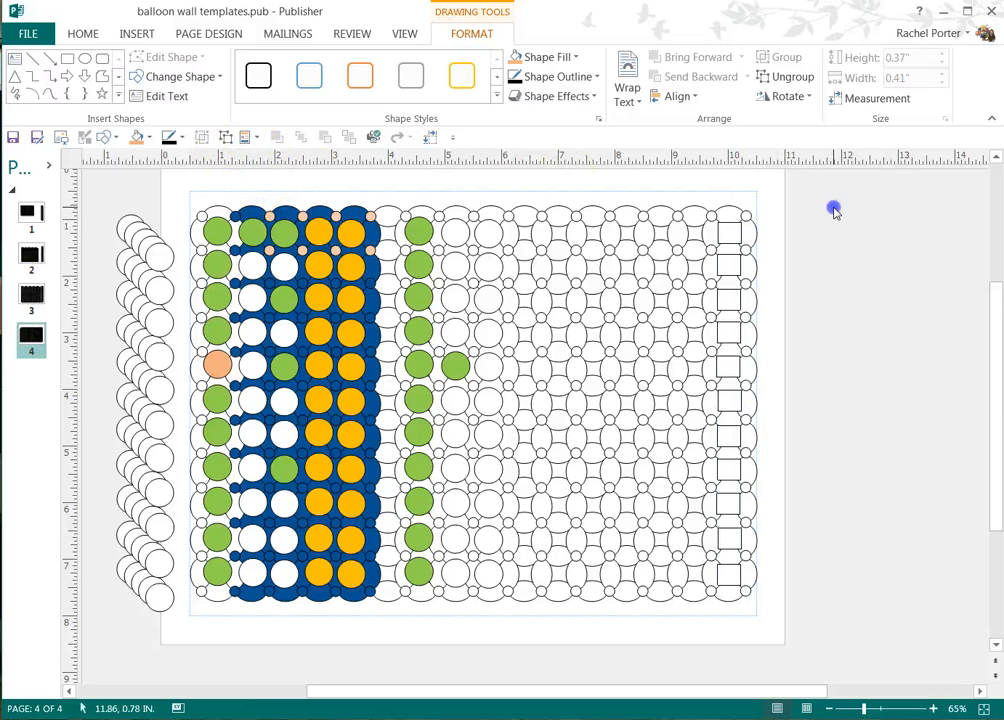
click(730, 231)
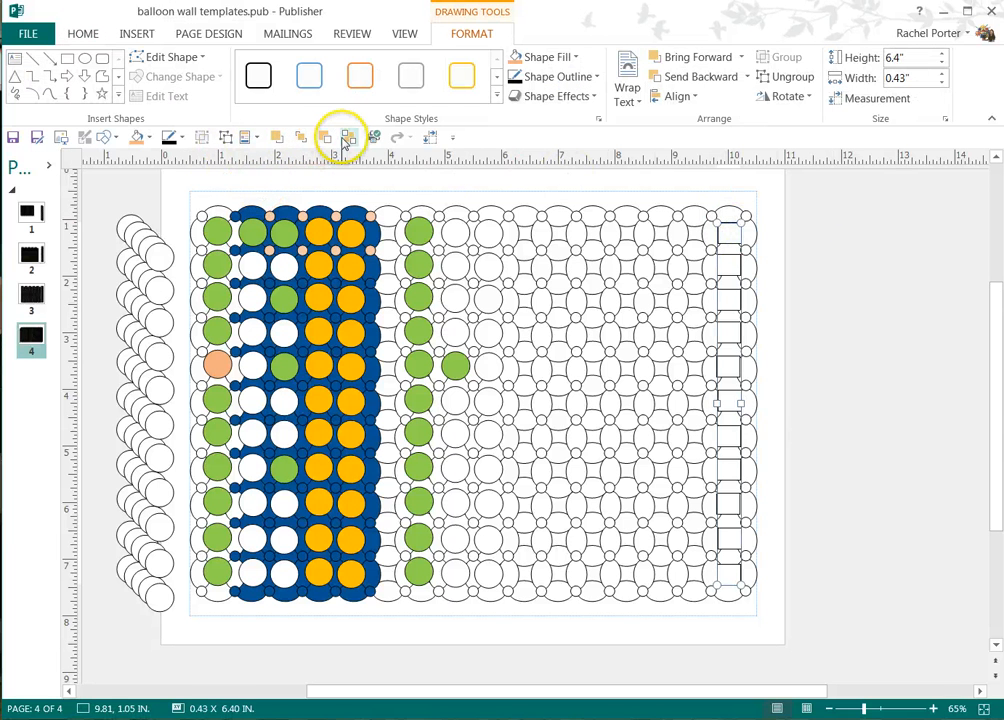
click(943, 287)
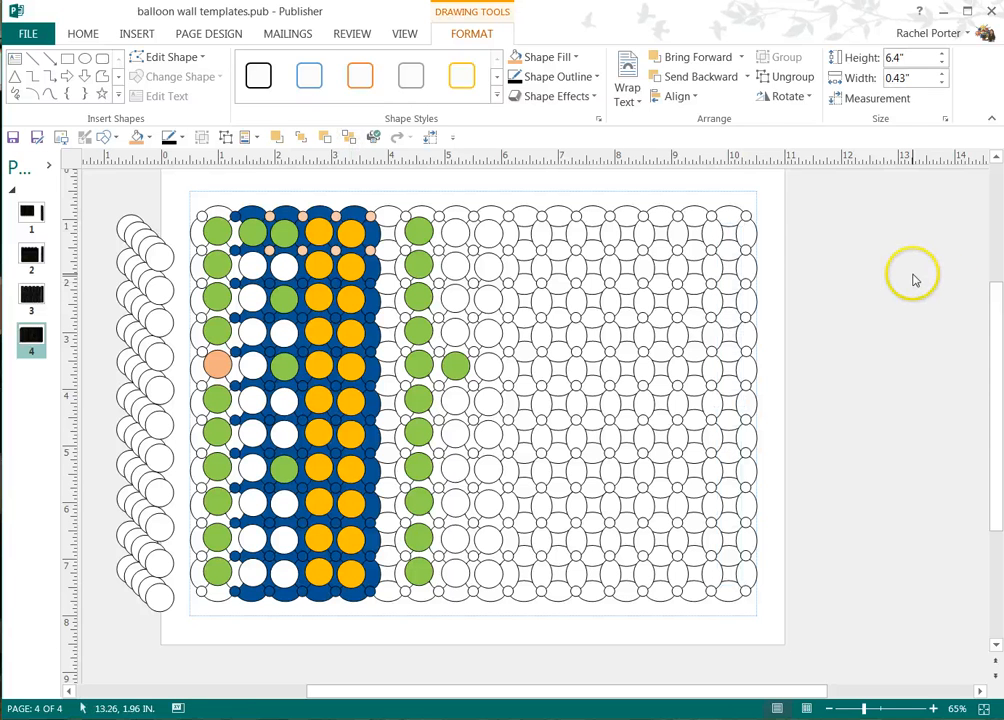
click(727, 231)
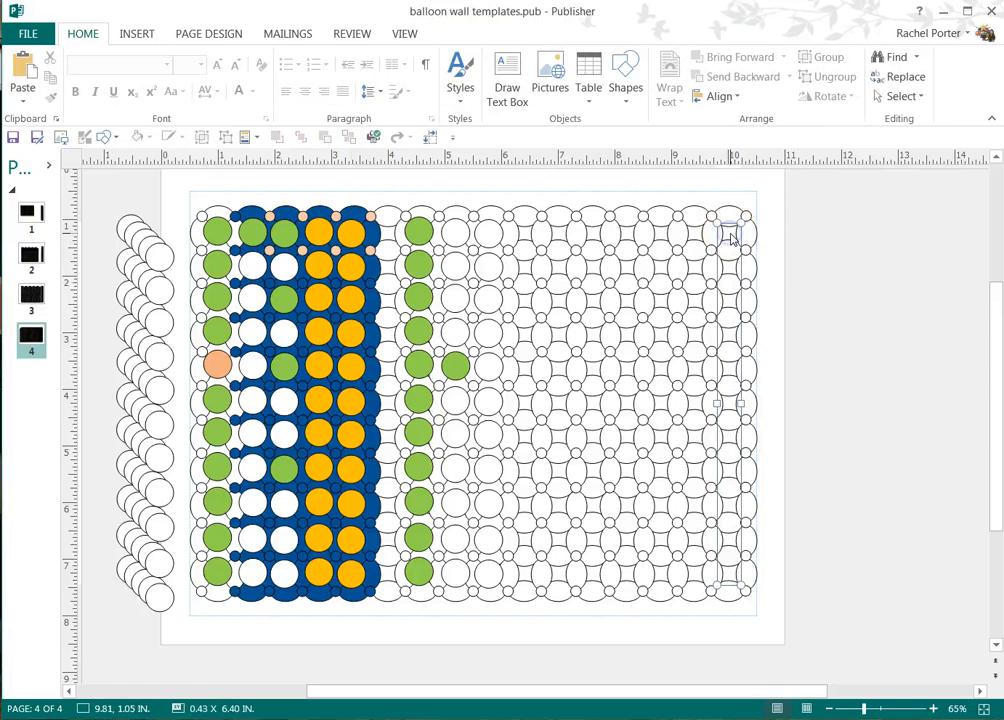
Fill the grouped column of squares behind the wall light orange, then recolor its second, fourth and sixth squares light blue
click(138, 136)
click(847, 370)
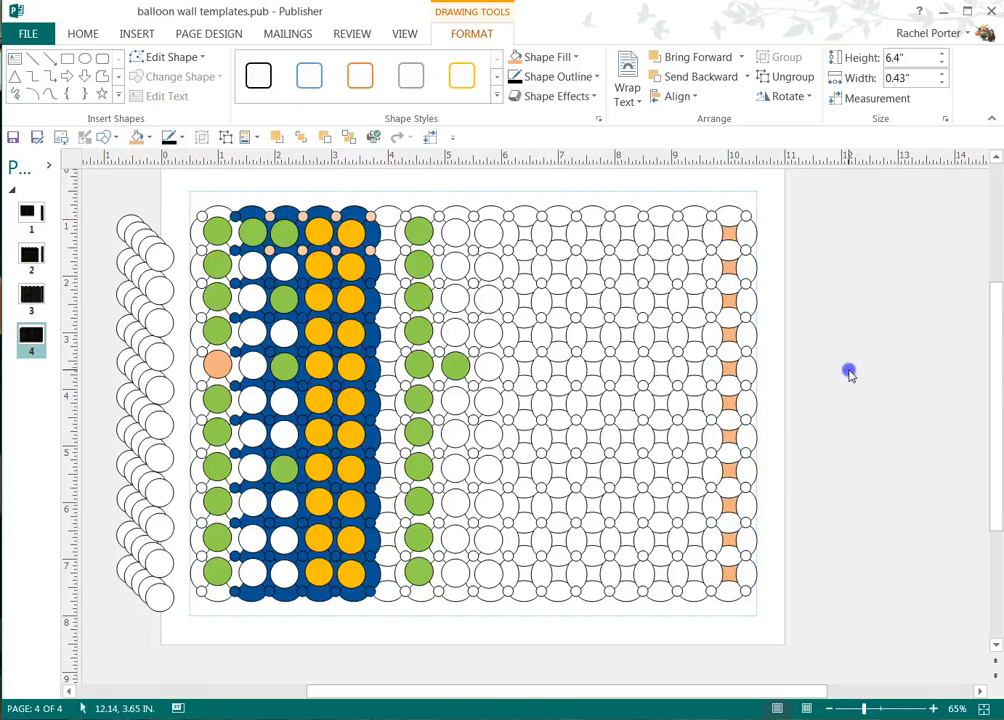
click(727, 263)
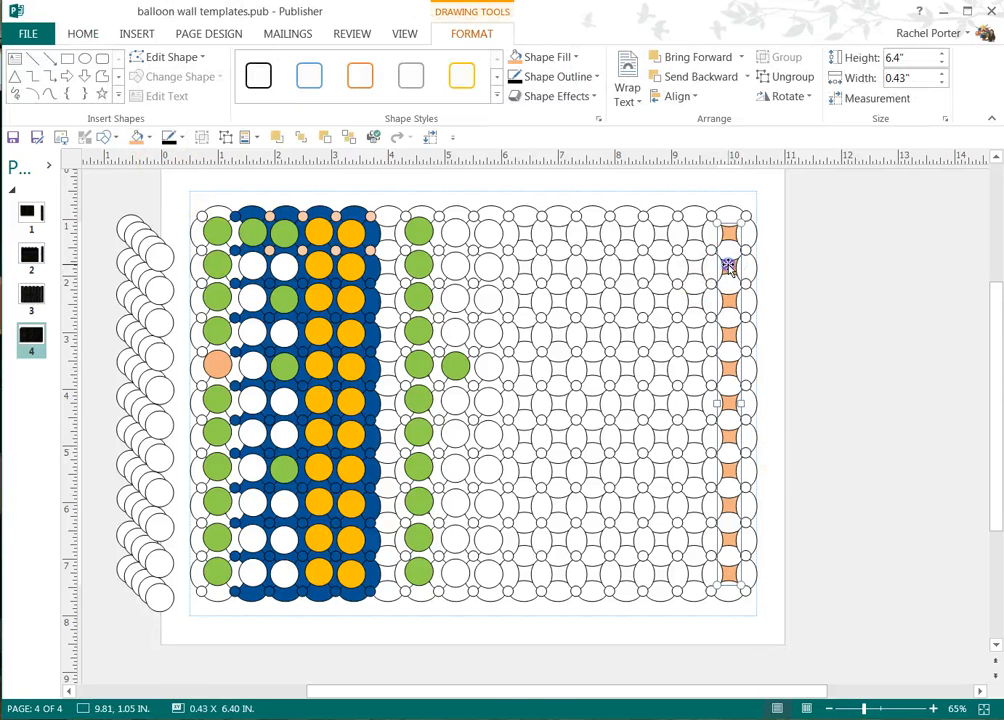
click(727, 264)
click(148, 136)
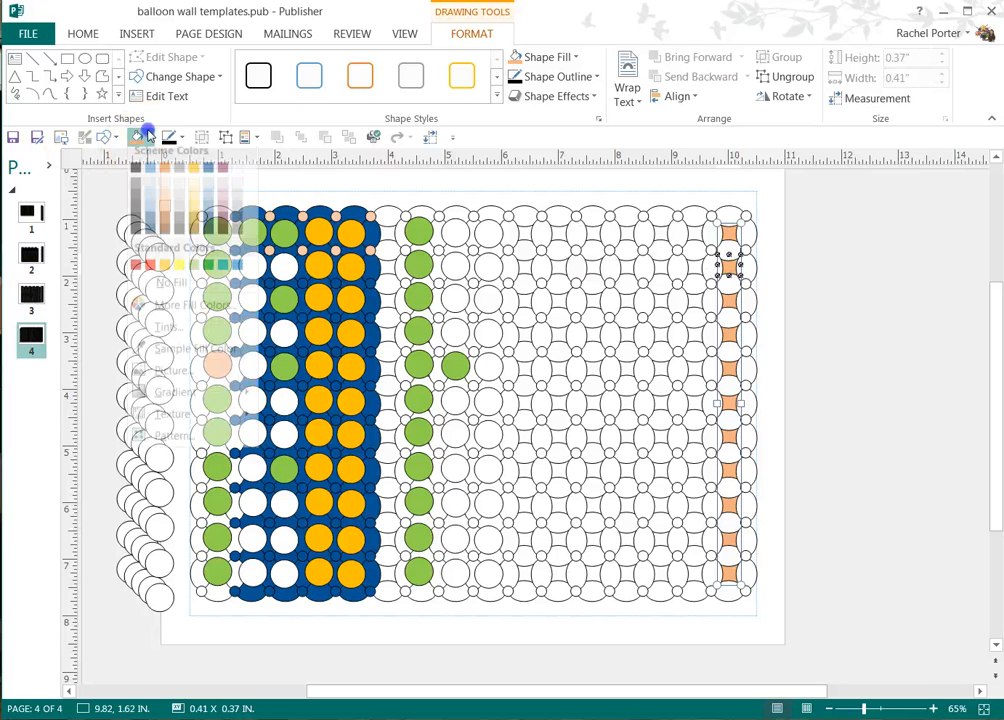
click(150, 190)
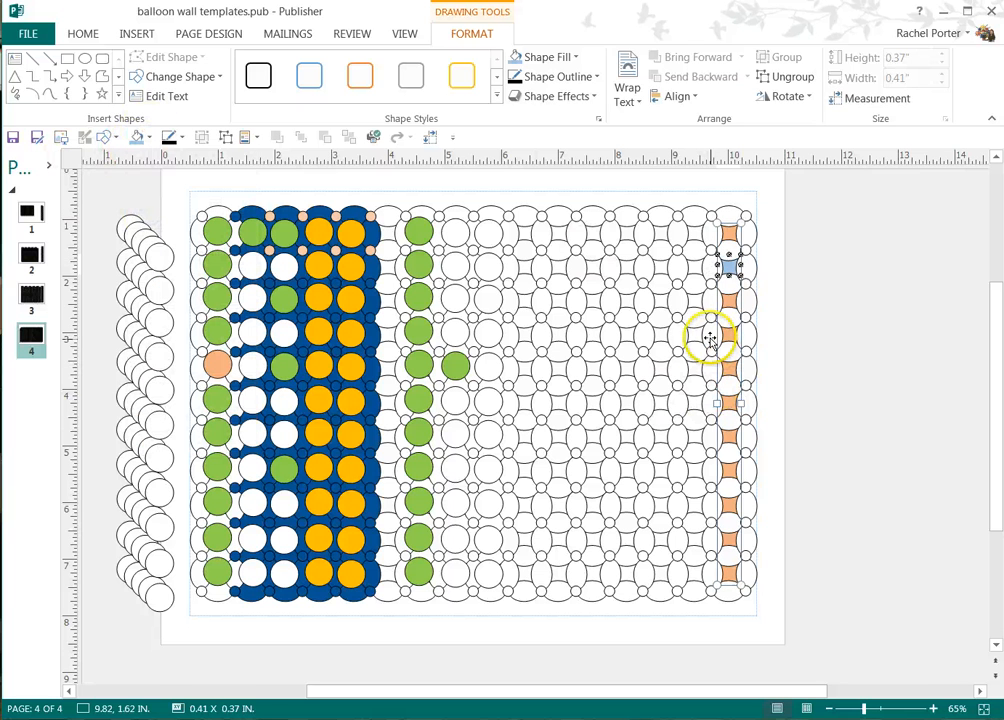
click(720, 338)
click(137, 136)
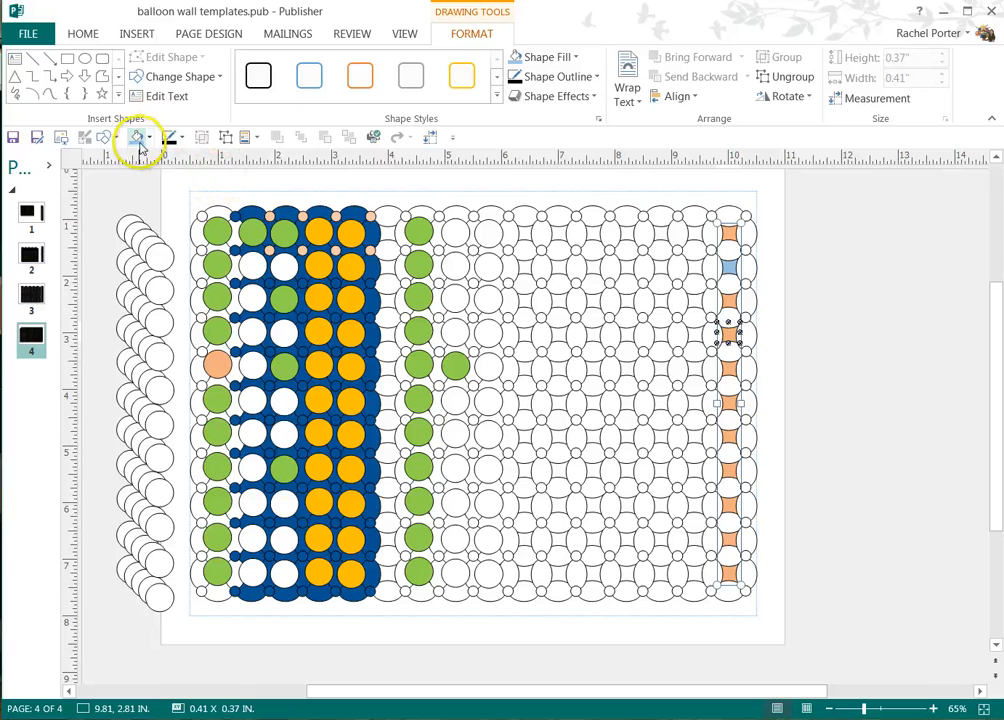
click(727, 403)
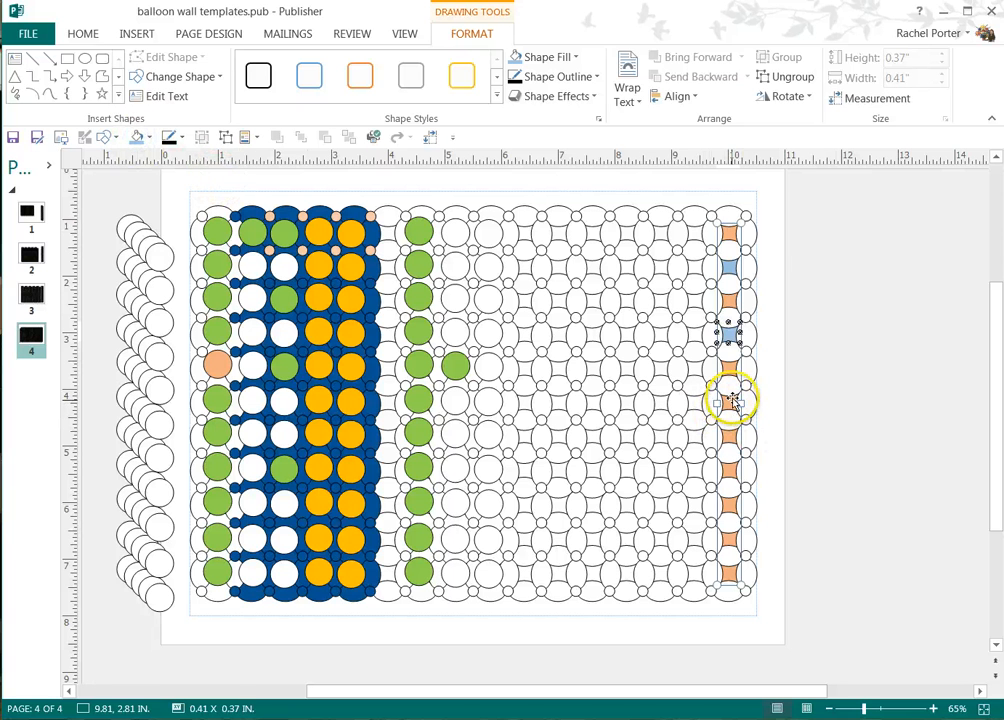
click(137, 136)
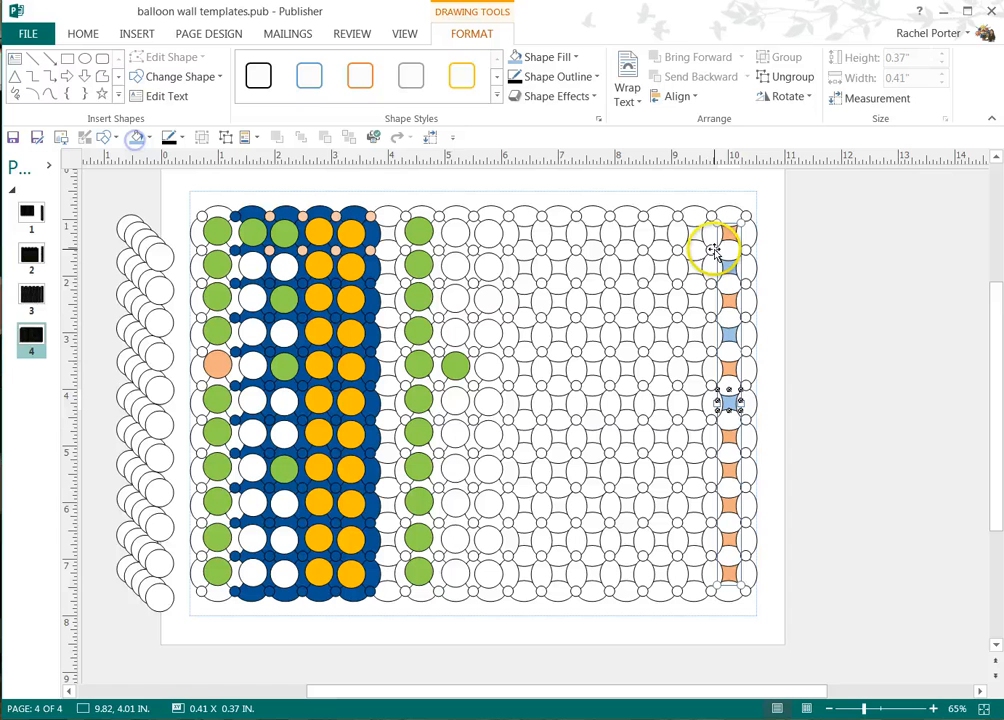
Ungroup the column of squares and fill its eighth and tenth squares light blue together
click(224, 136)
click(858, 547)
click(733, 472)
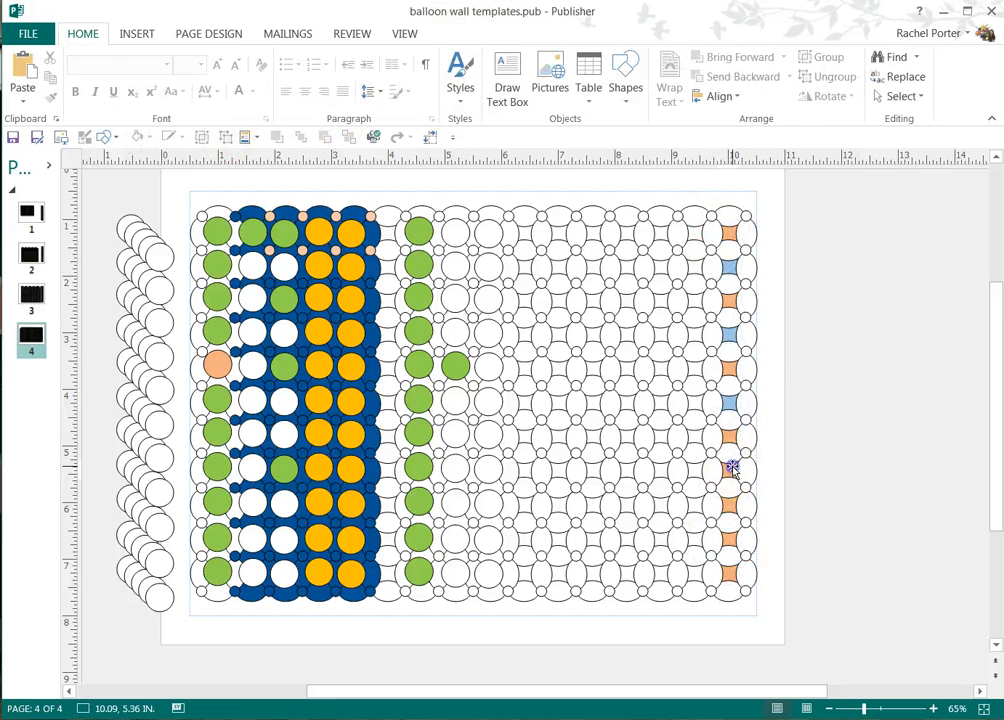
shift+click(729, 535)
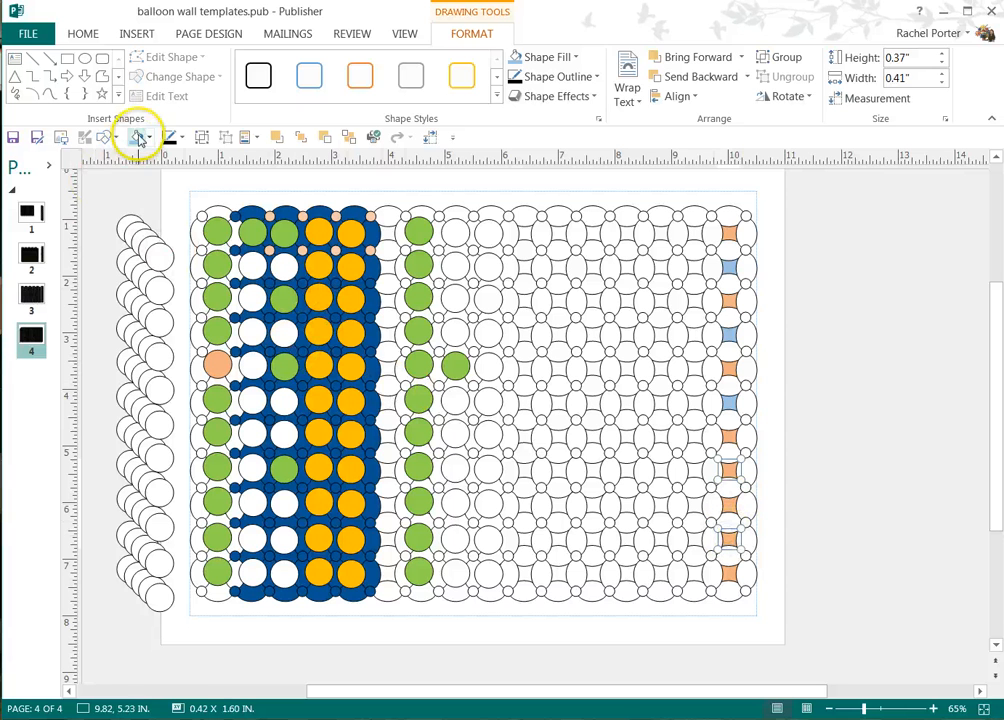
click(805, 597)
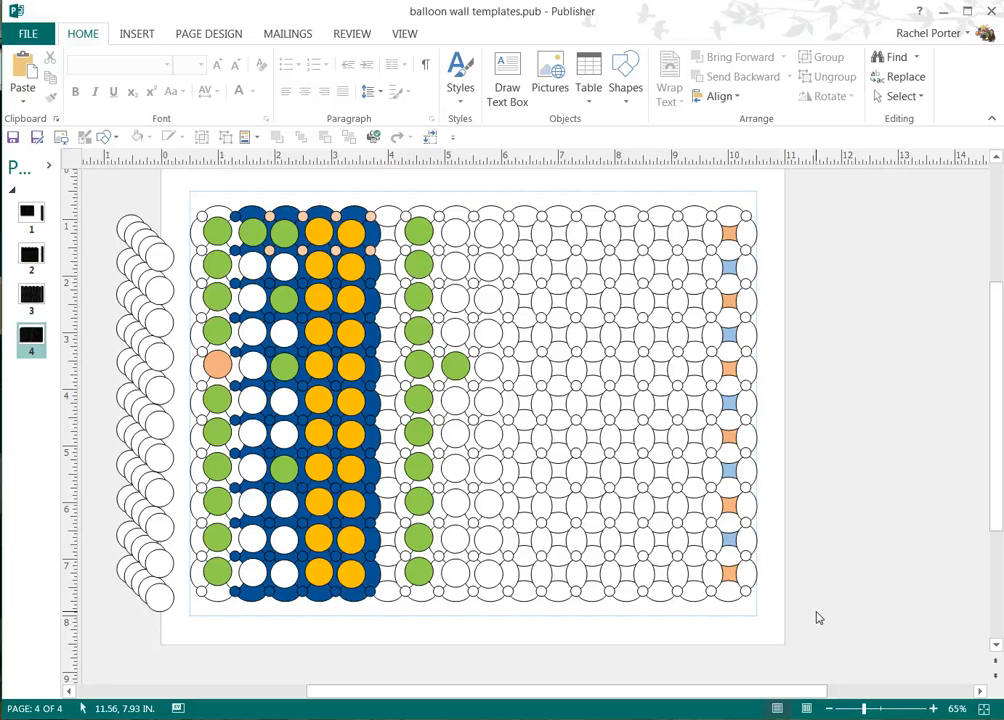
click(811, 639)
click(77, 292)
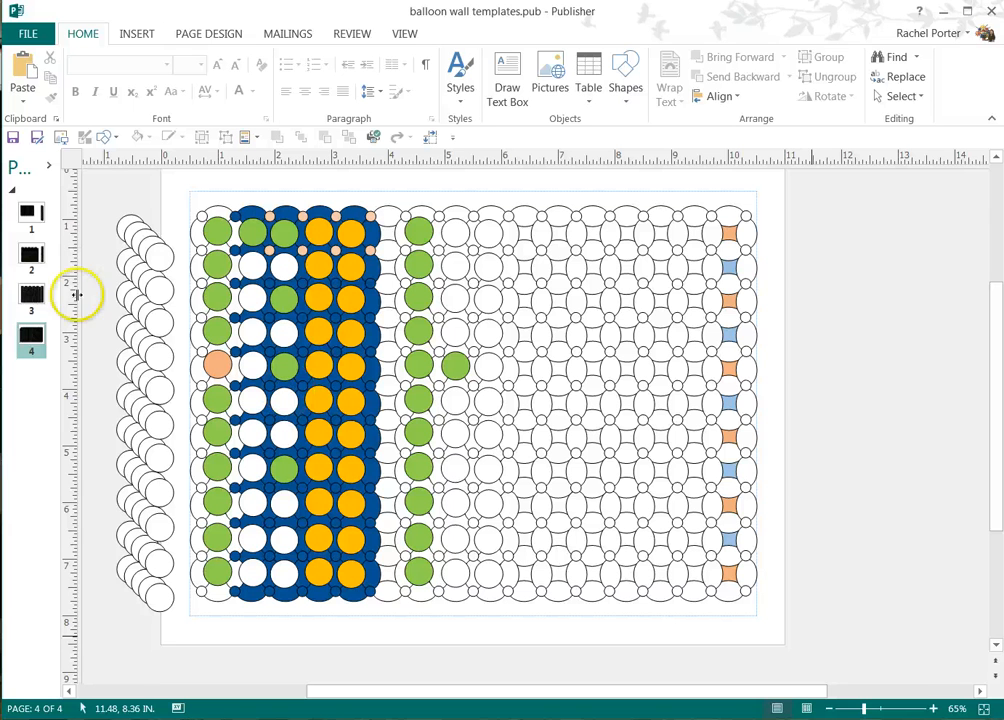
click(22, 35)
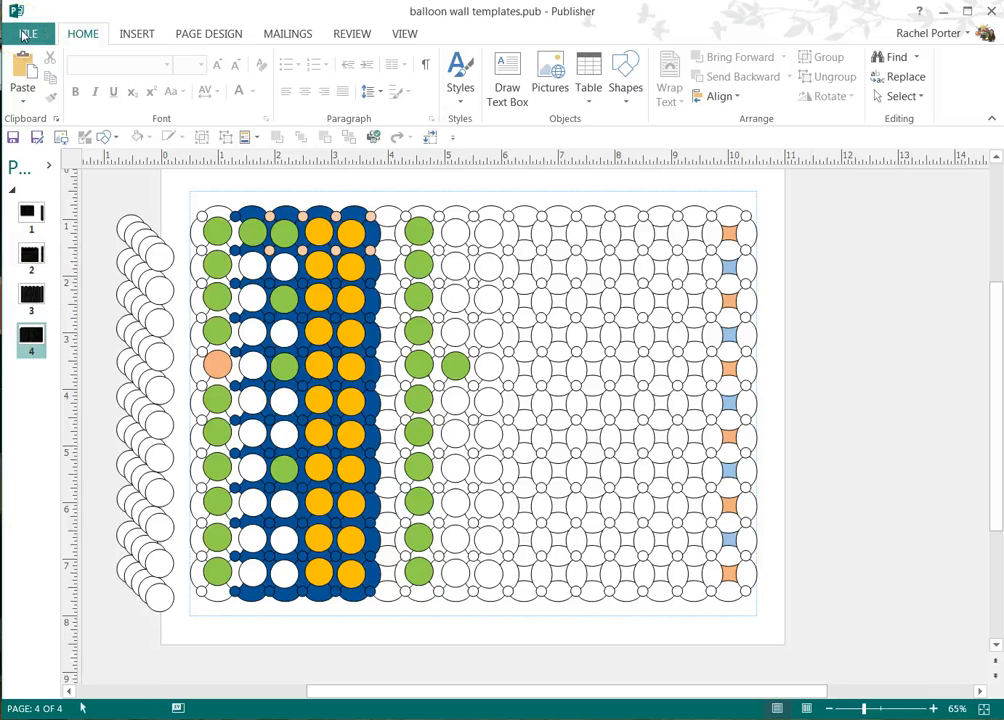
click(572, 400)
click(37, 137)
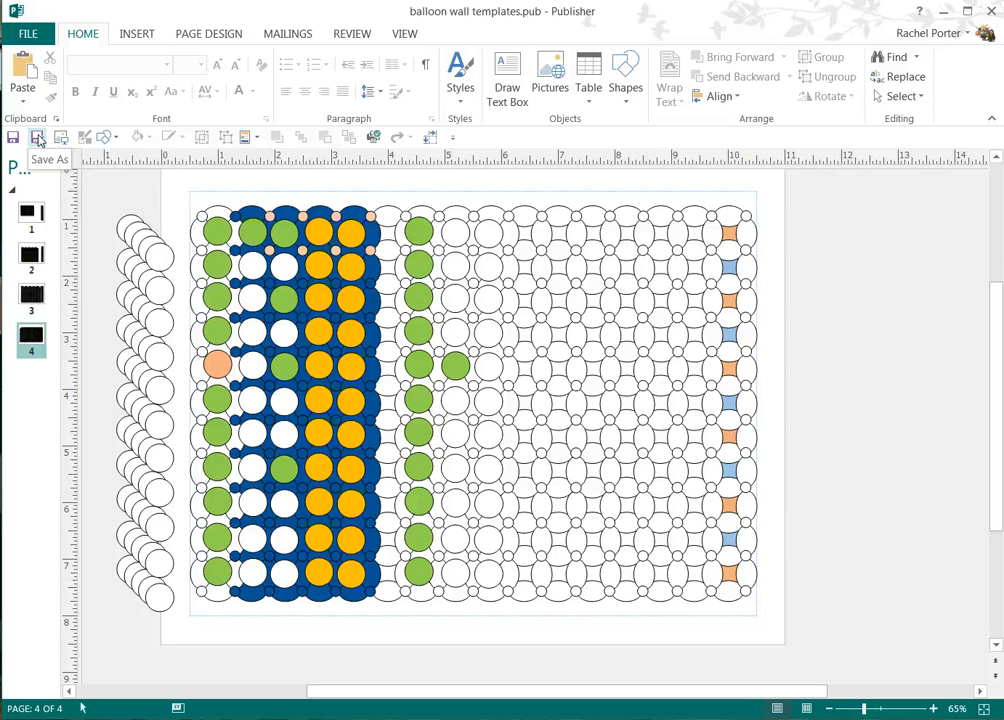
click(38, 140)
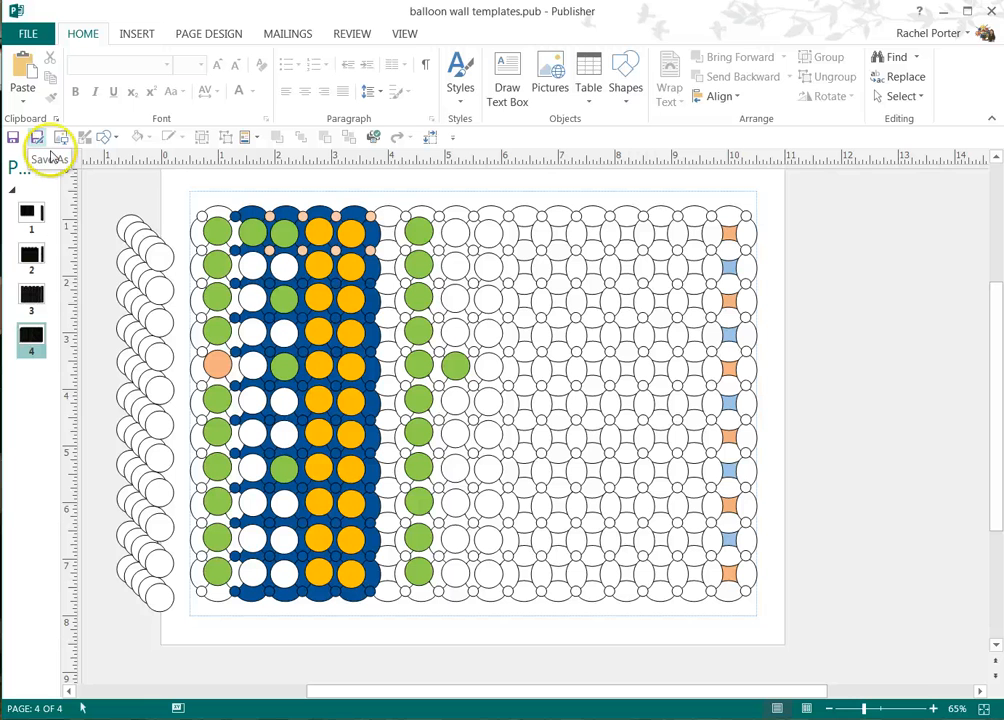